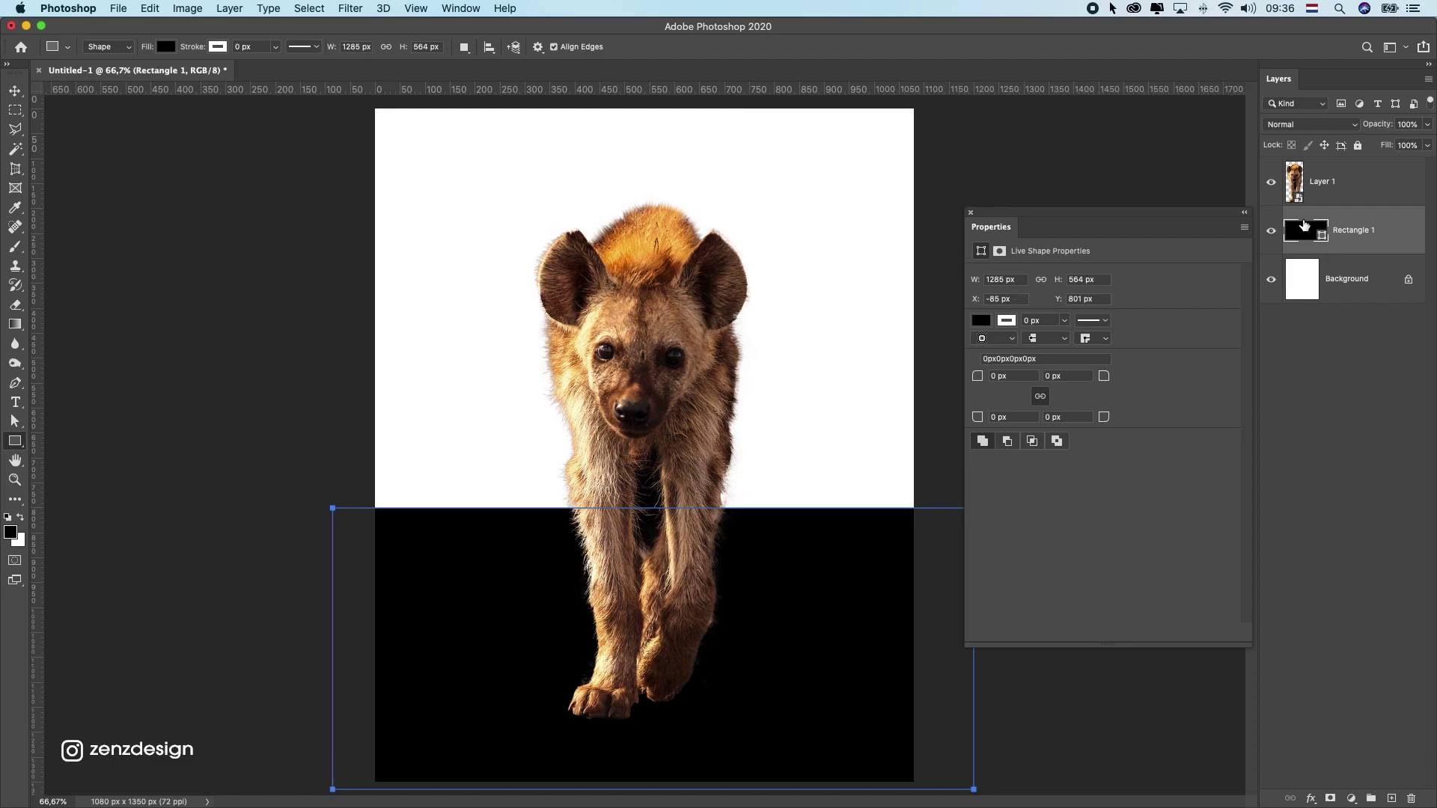
Change the fill colour of the black rectangle behind the hyena to light grey #dcdcdc.
double_click(1304, 224)
drag(979, 332, 814, 314)
click(426, 514)
drag(427, 514, 471, 516)
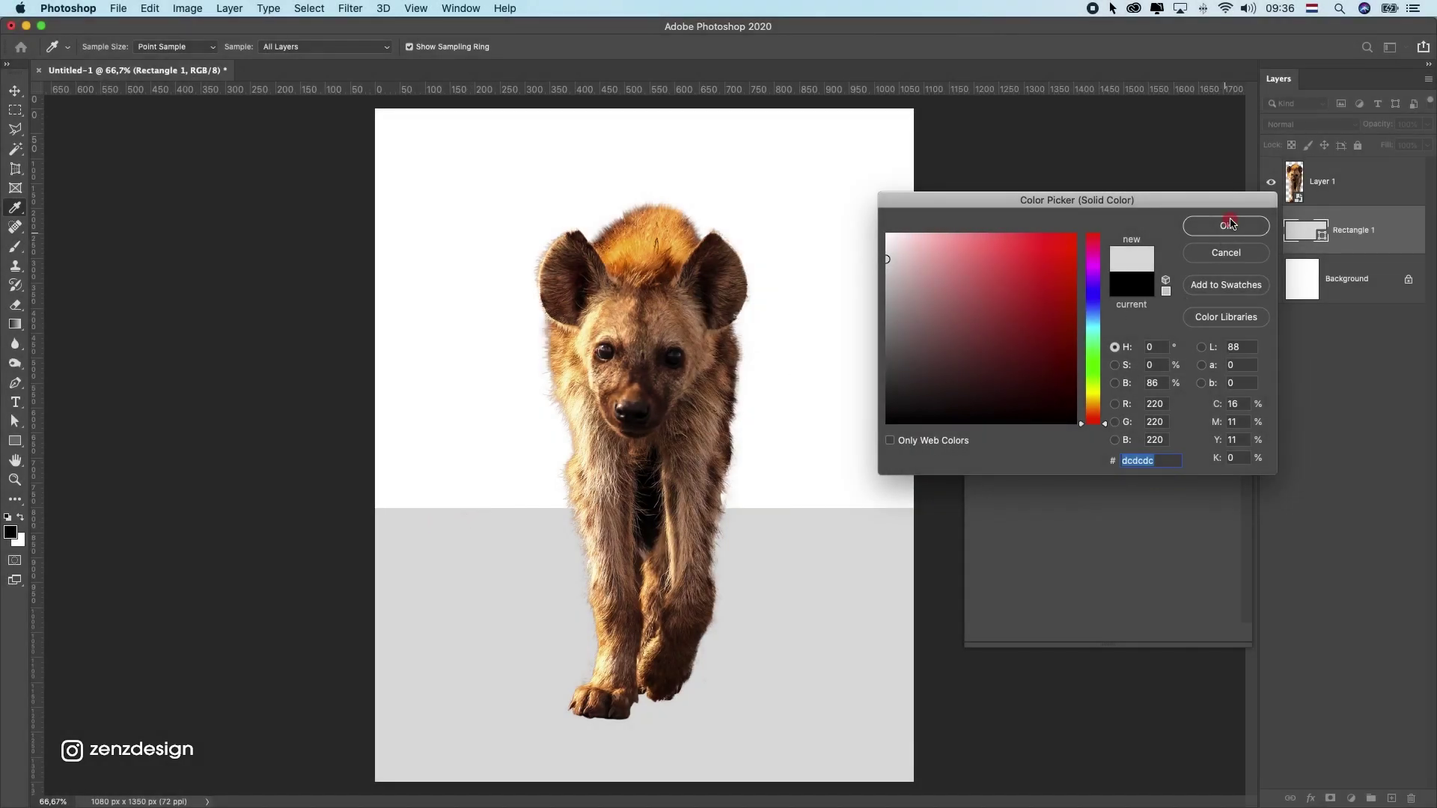
click(1228, 225)
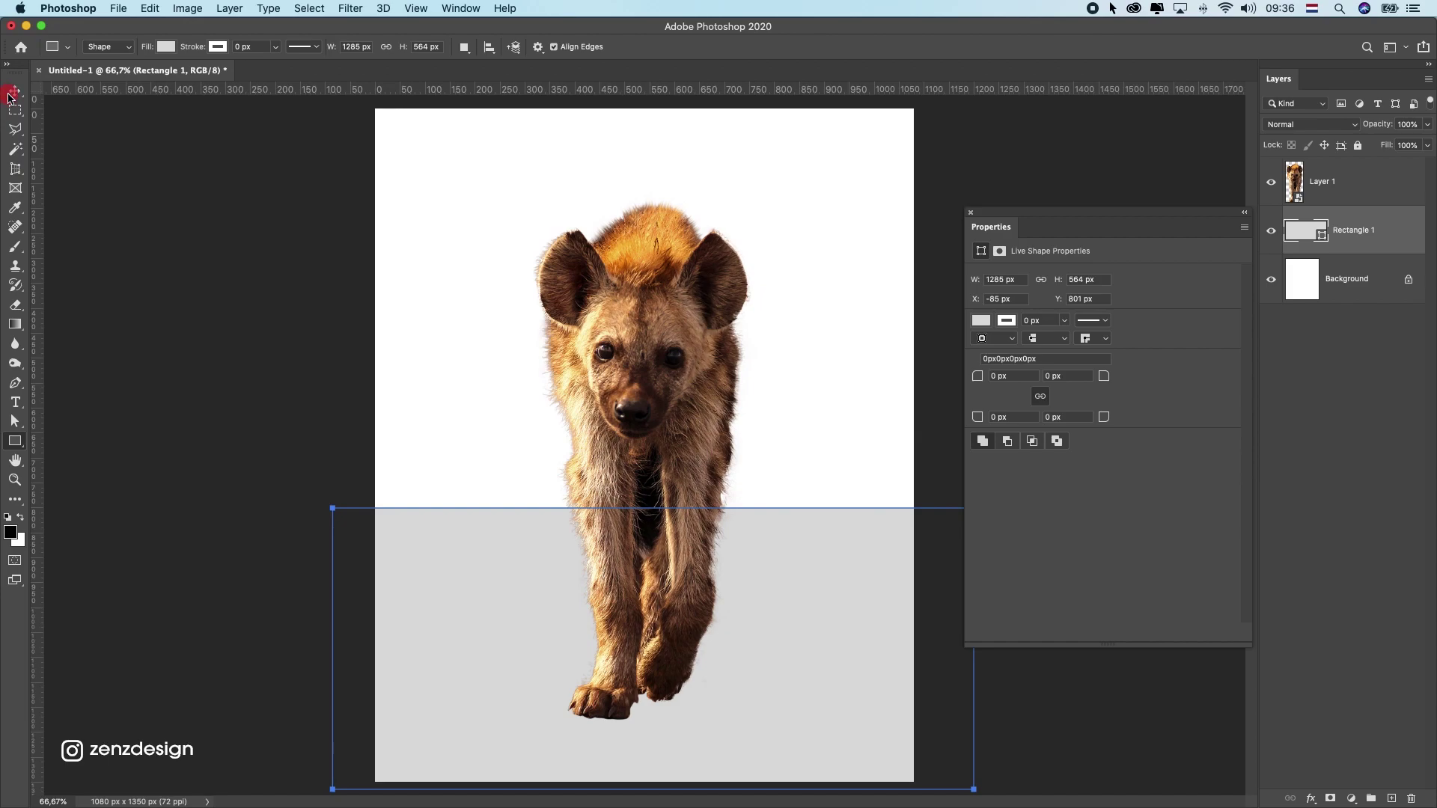
Close the shape properties and move the grey rectangle slightly lower on the canvas.
key(v)
click(971, 214)
drag(787, 553, 788, 585)
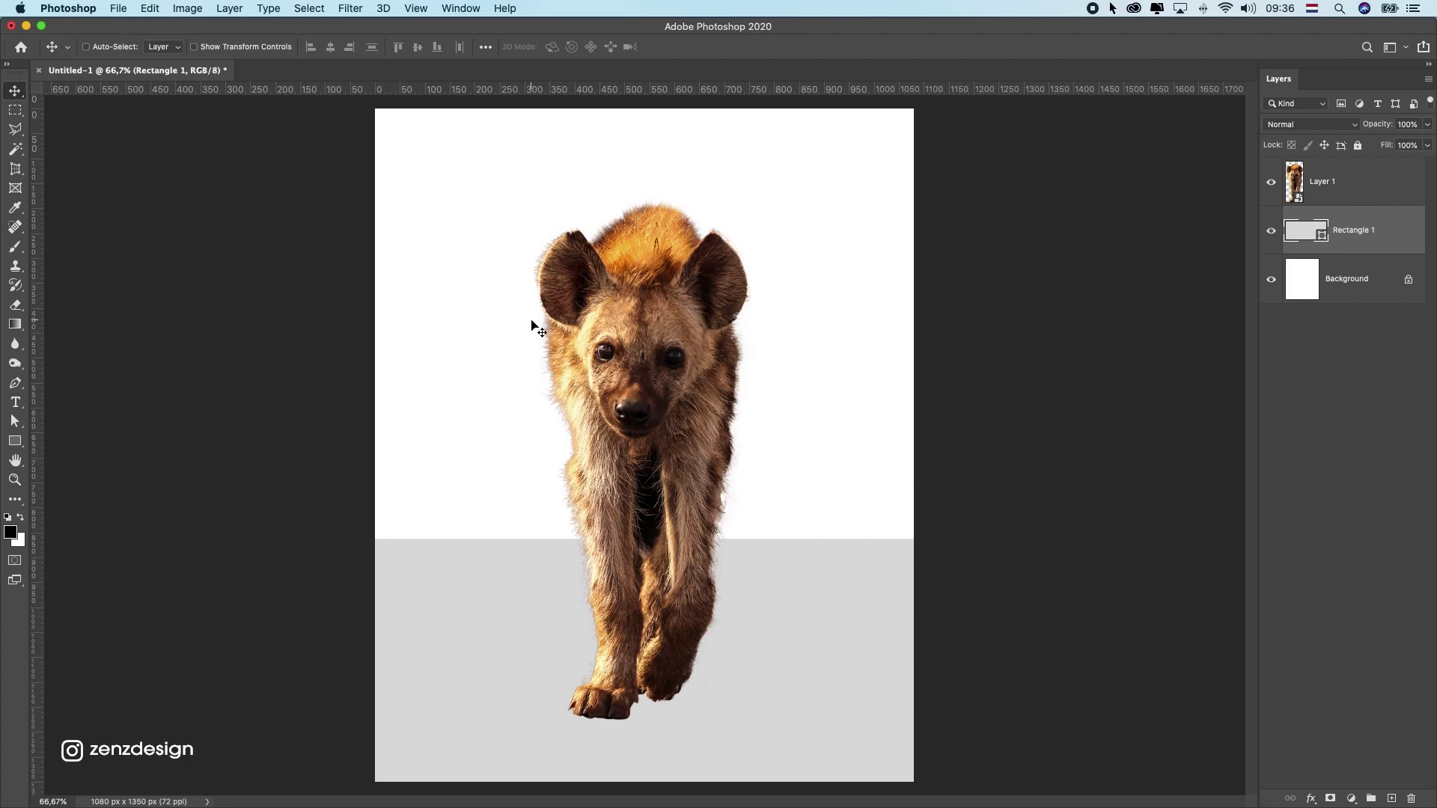
Add a new layer above the hyena and set the brush's foreground colour to light orange #ffcb75.
click(1309, 183)
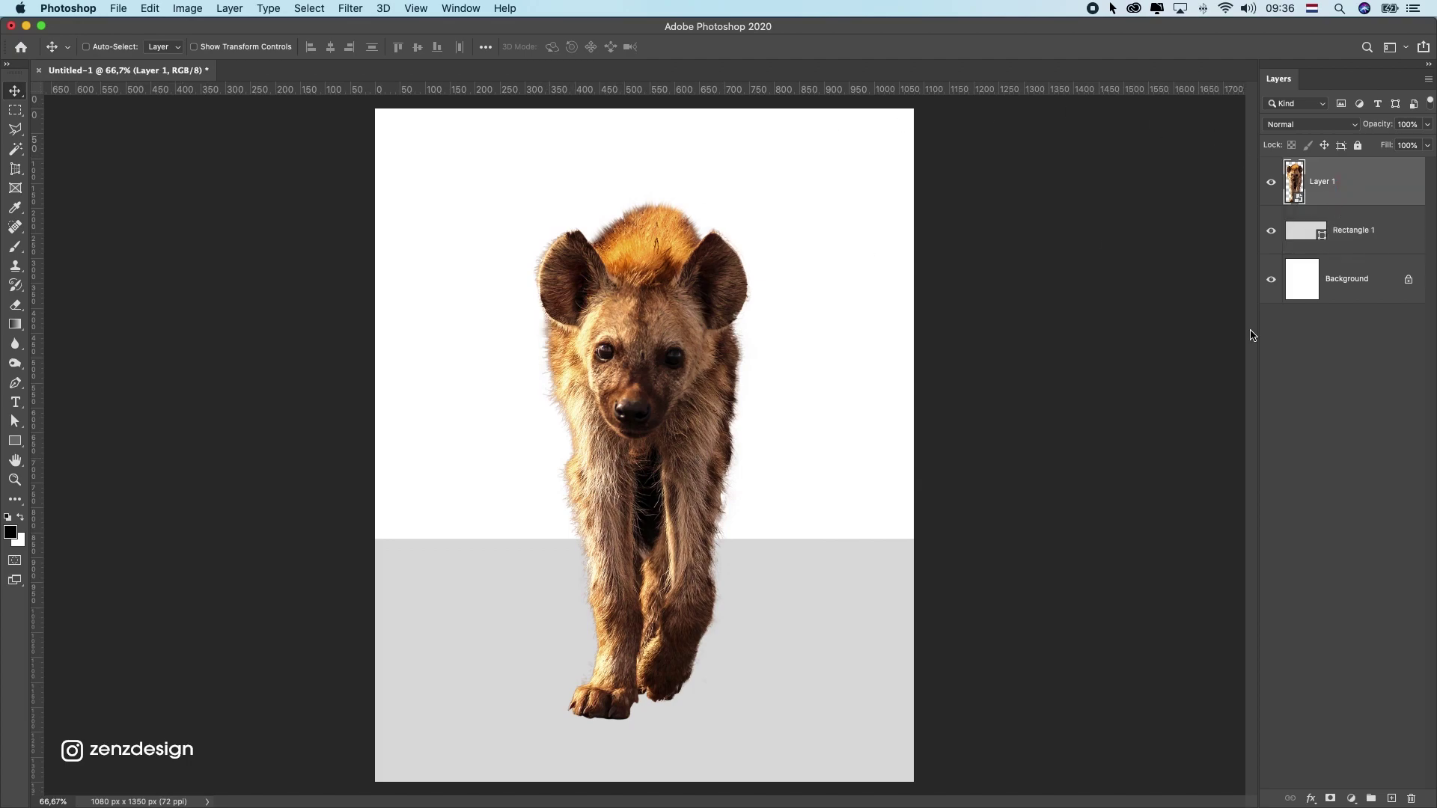
click(1391, 798)
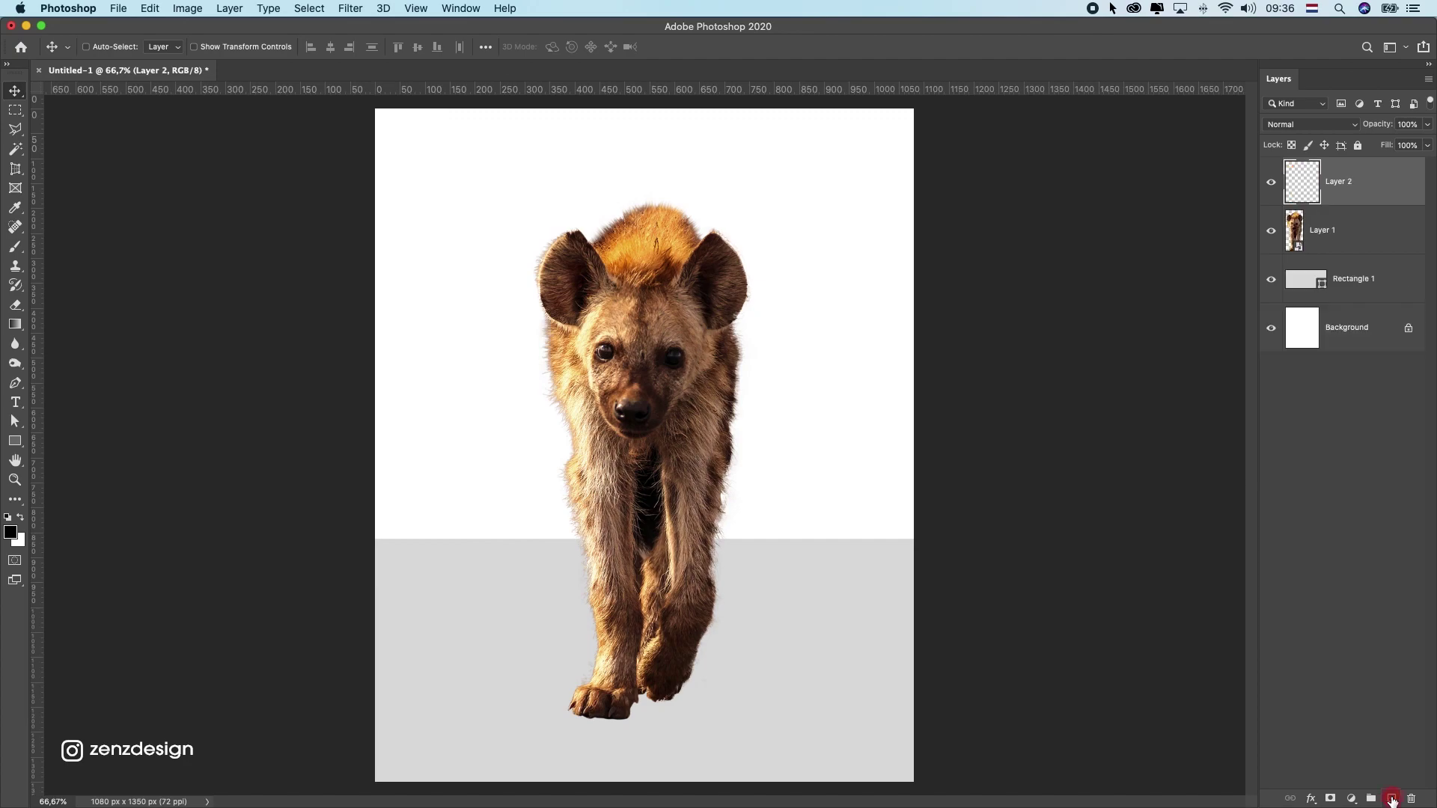
click(14, 246)
click(21, 517)
click(11, 532)
click(648, 247)
drag(1006, 299, 1108, 225)
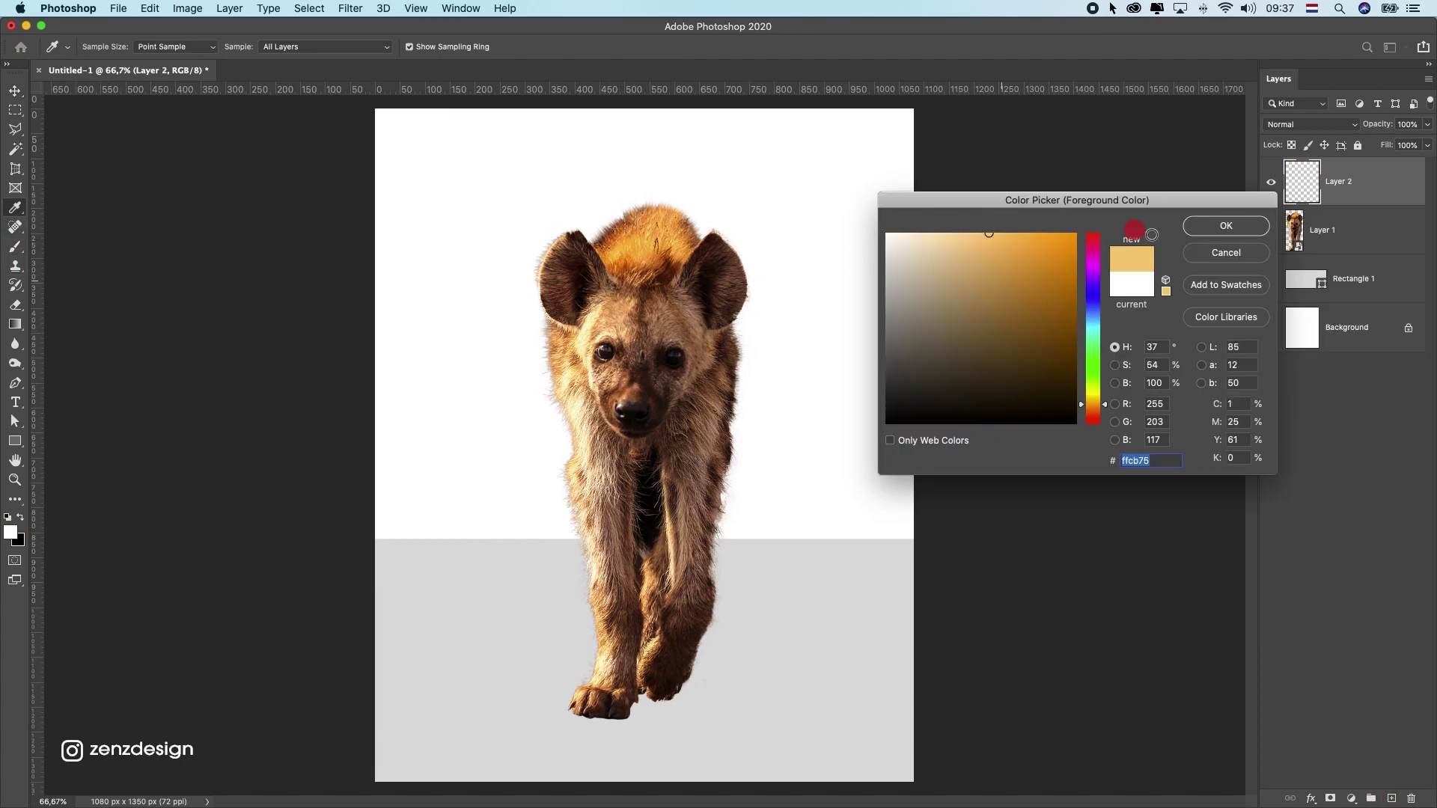
click(1222, 225)
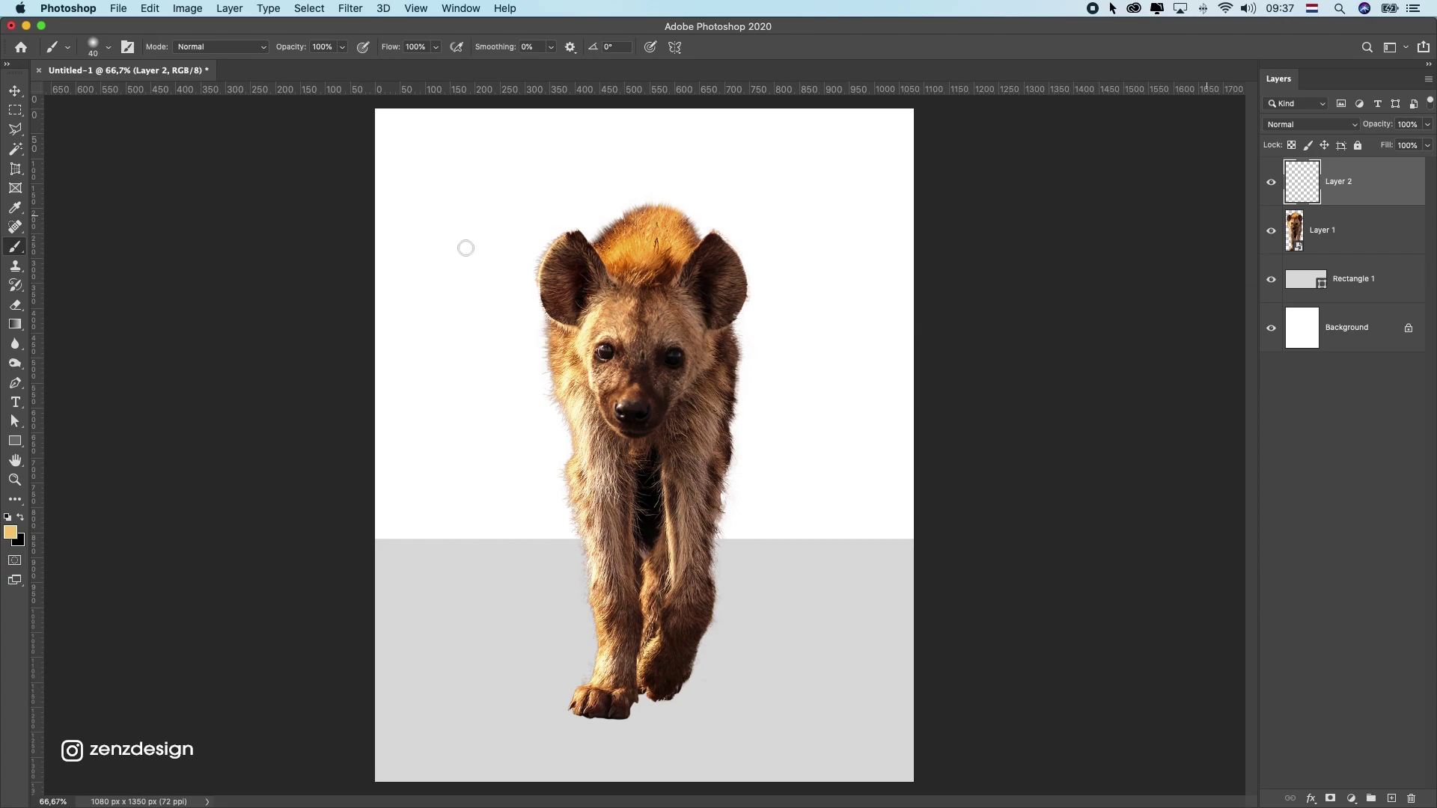
Enlarge the brush to 300 px and paint one soft orange light spot beside the hyena's head.
key(bracketright)
key(bracketright)
key(bracketright)
key(bracketright)
key(bracketright)
key(bracketright)
key(bracketright)
key(bracketright)
key(bracketright)
key(bracketright)
key(bracketright)
key(bracketright)
click(469, 279)
Move the orange light spot to the canvas's left edge so it is partly cut off.
key(v)
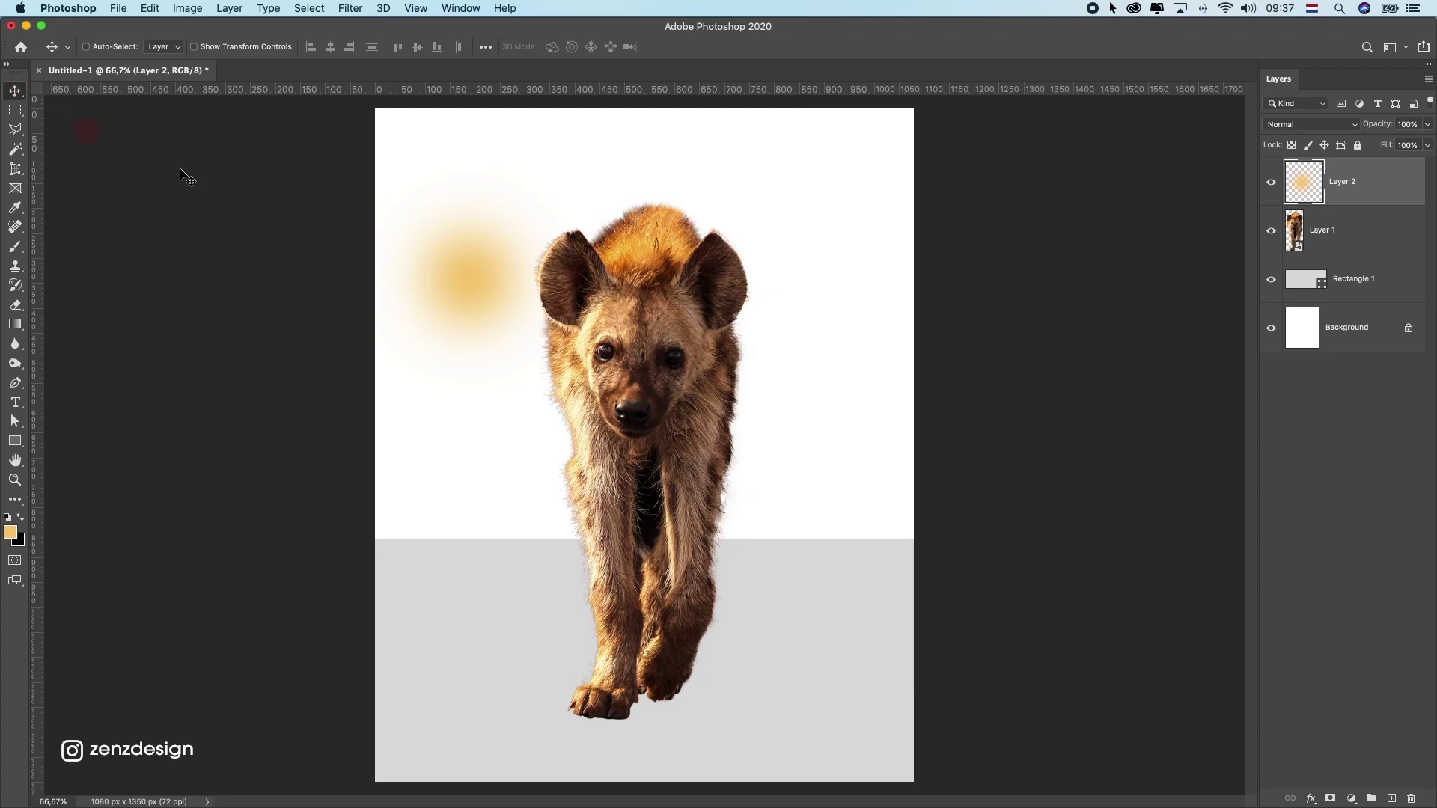
drag(478, 217, 358, 224)
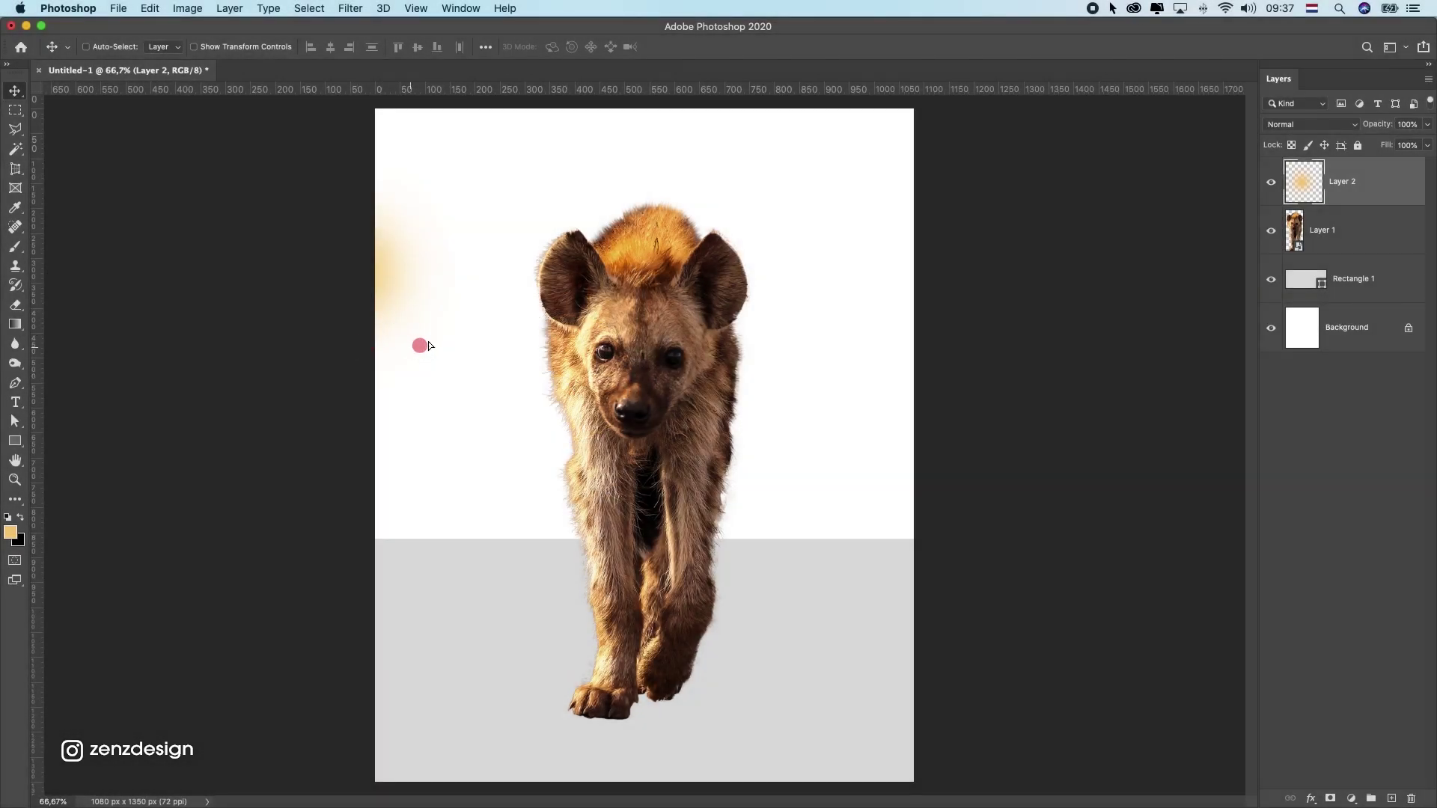
mouse_move(420, 343)
mouse_down()
mouse_move(389, 317)
mouse_move(813, 383)
mouse_move(375, 322)
mouse_move(441, 293)
mouse_move(468, 298)
mouse_move(481, 279)
mouse_move(474, 292)
mouse_move(458, 262)
mouse_move(463, 276)
mouse_up()
Add a new empty layer directly above the grey rectangle and below the hyena.
super+click(699, 412)
click(1371, 289)
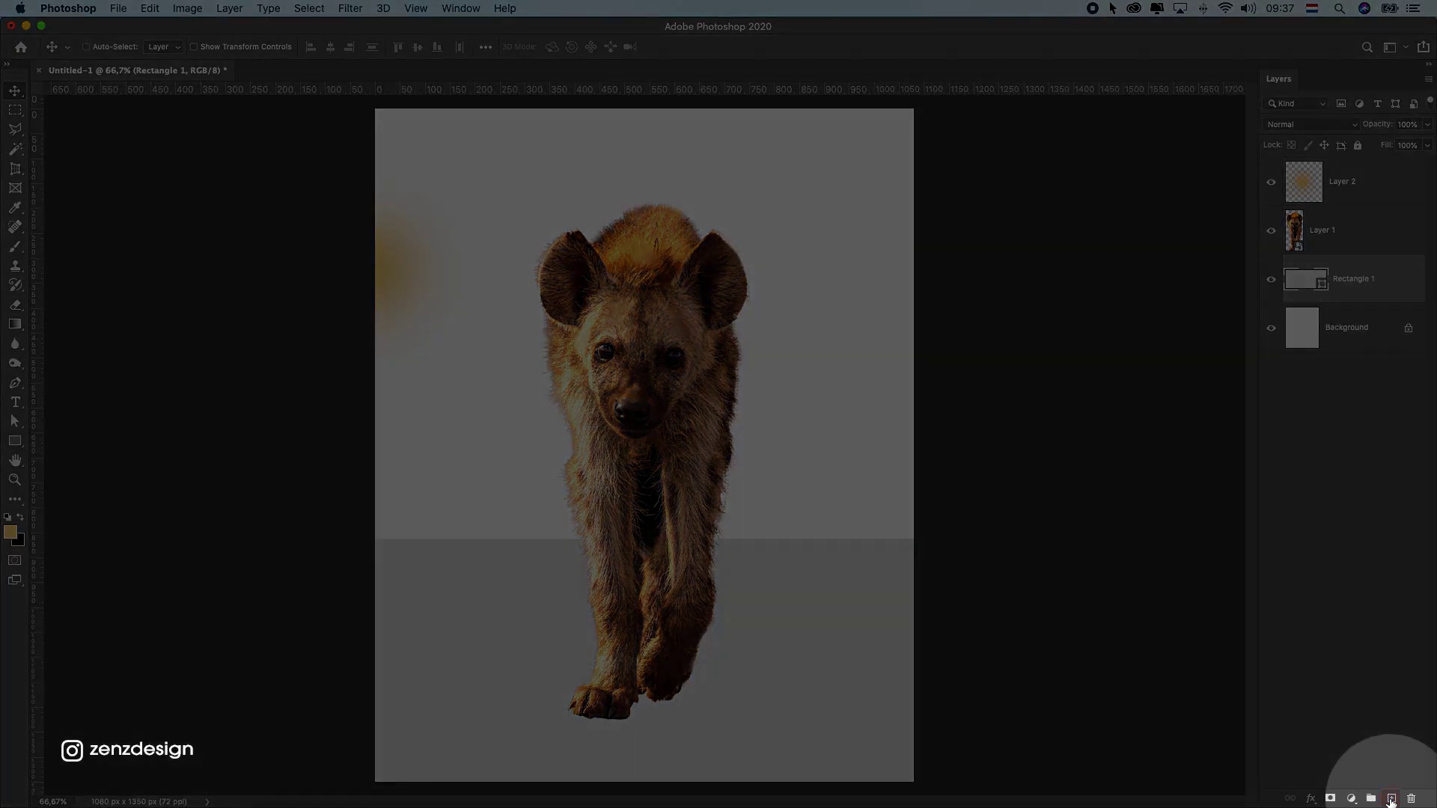
click(1390, 799)
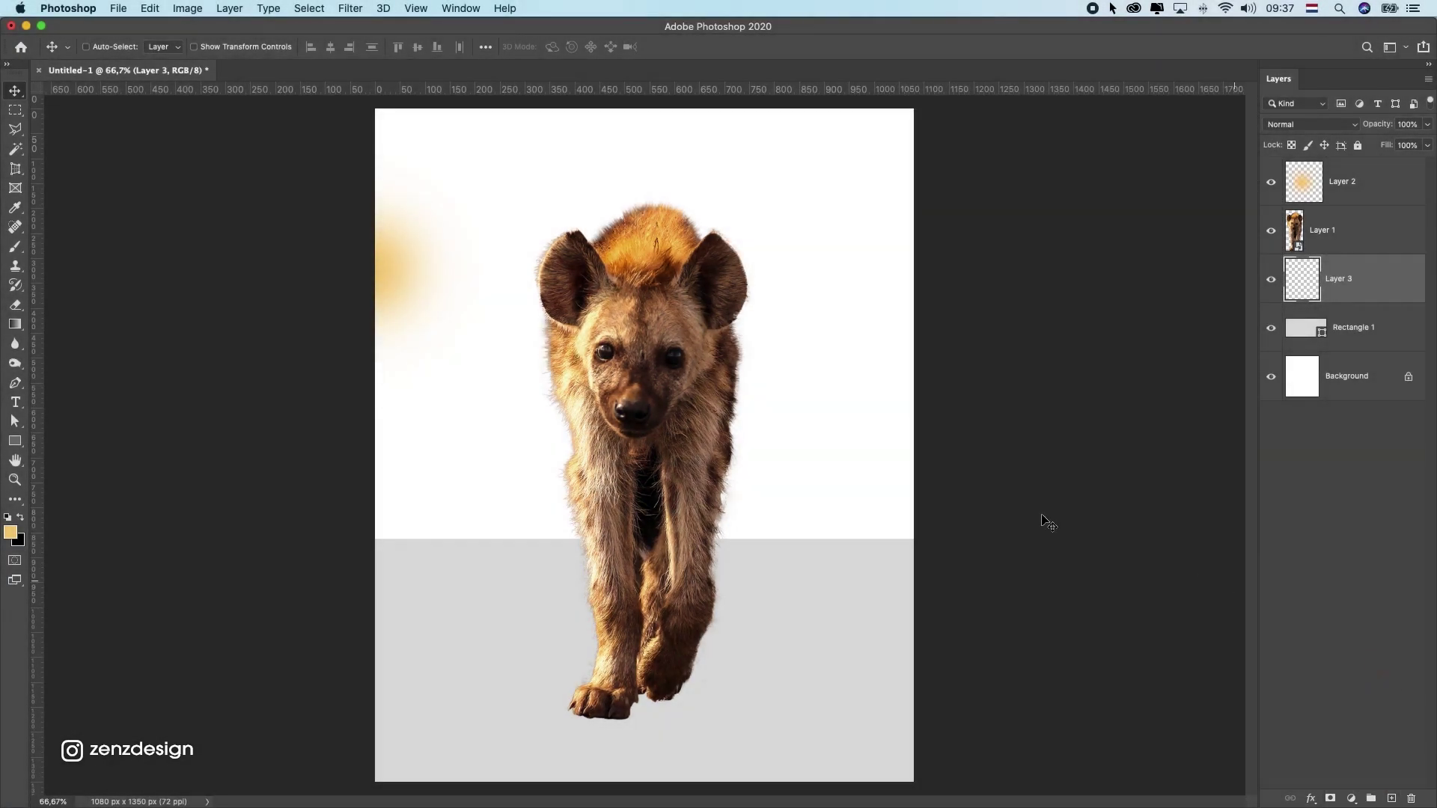
Choose the Soft Round preset for the Brush tool.
click(15, 247)
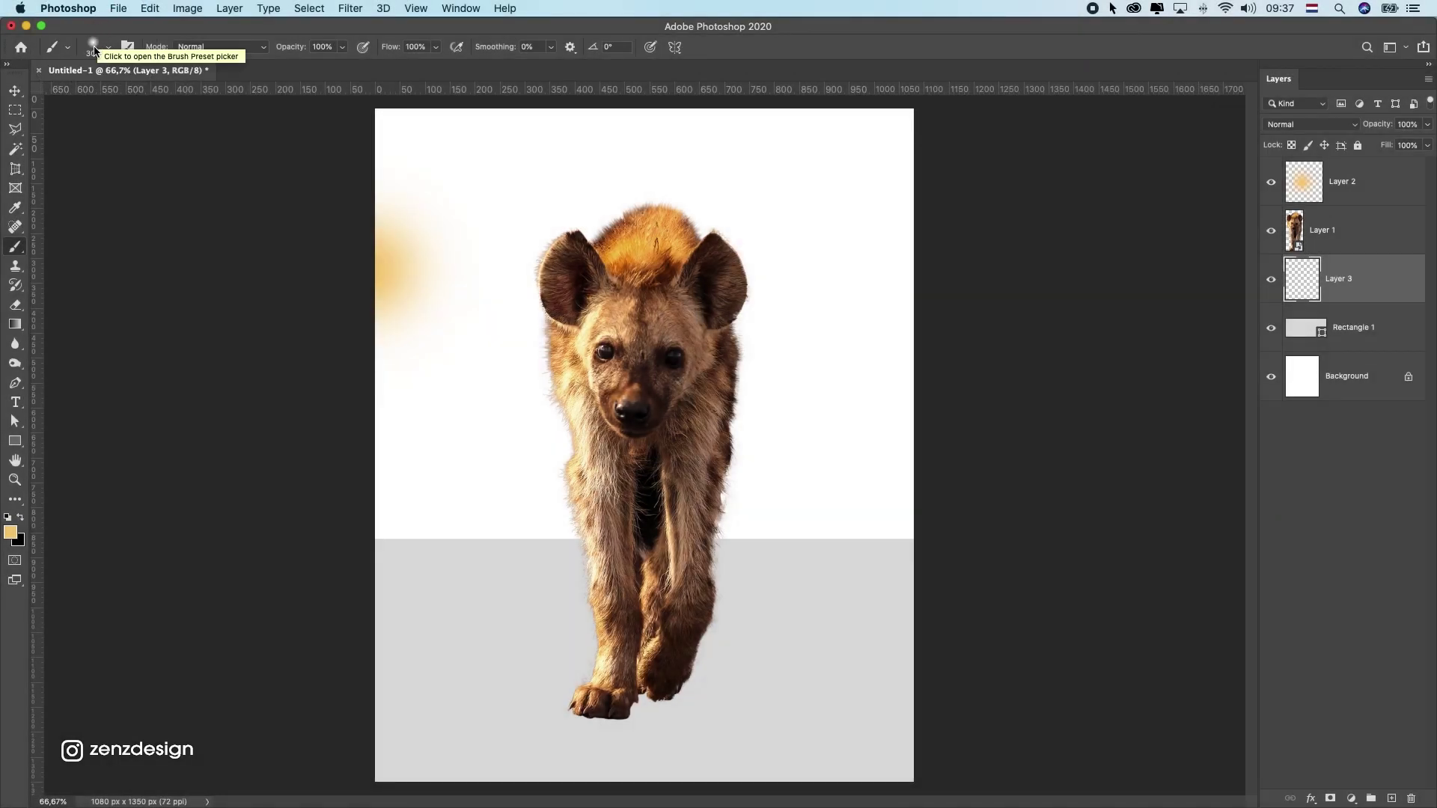
click(95, 47)
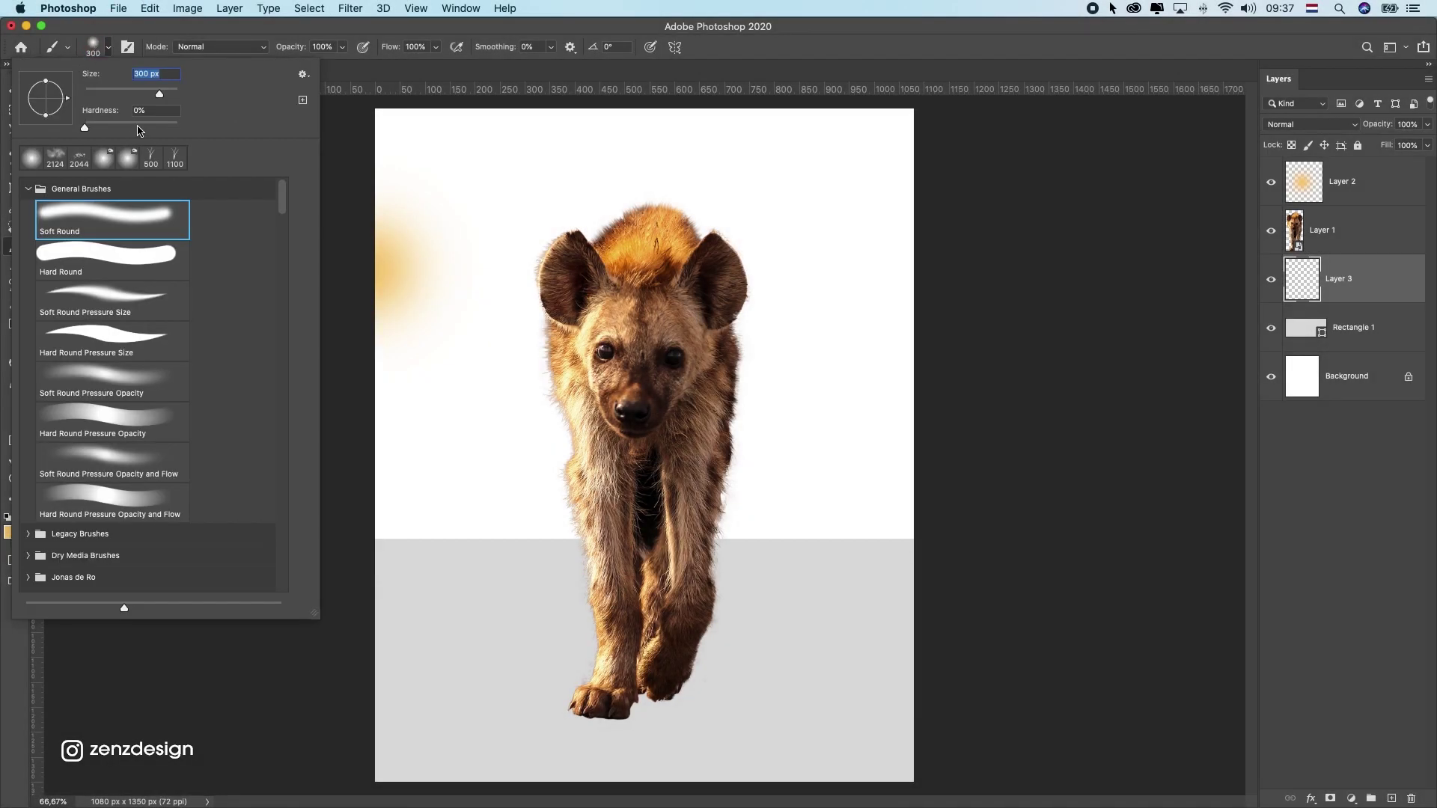
click(121, 209)
click(303, 75)
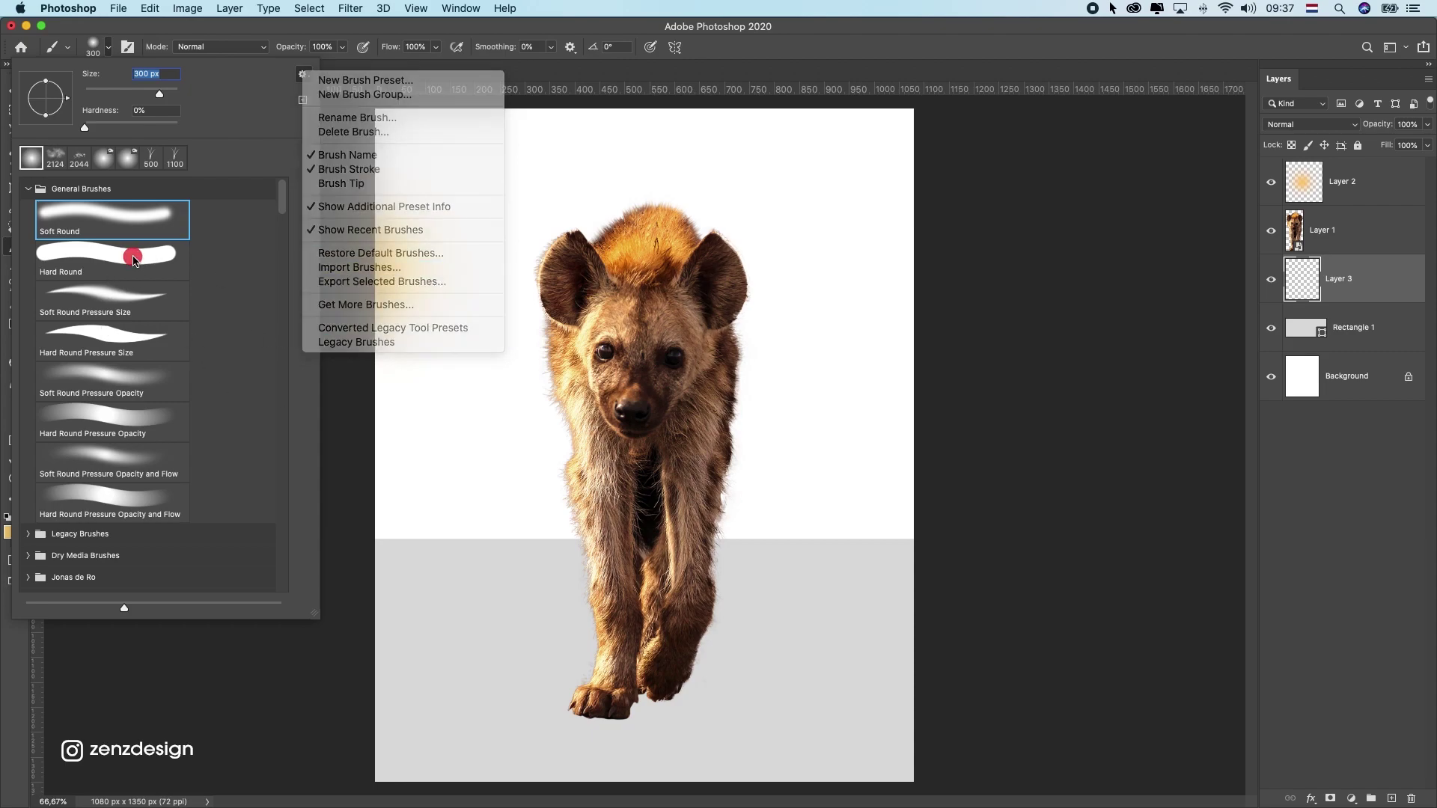
click(107, 229)
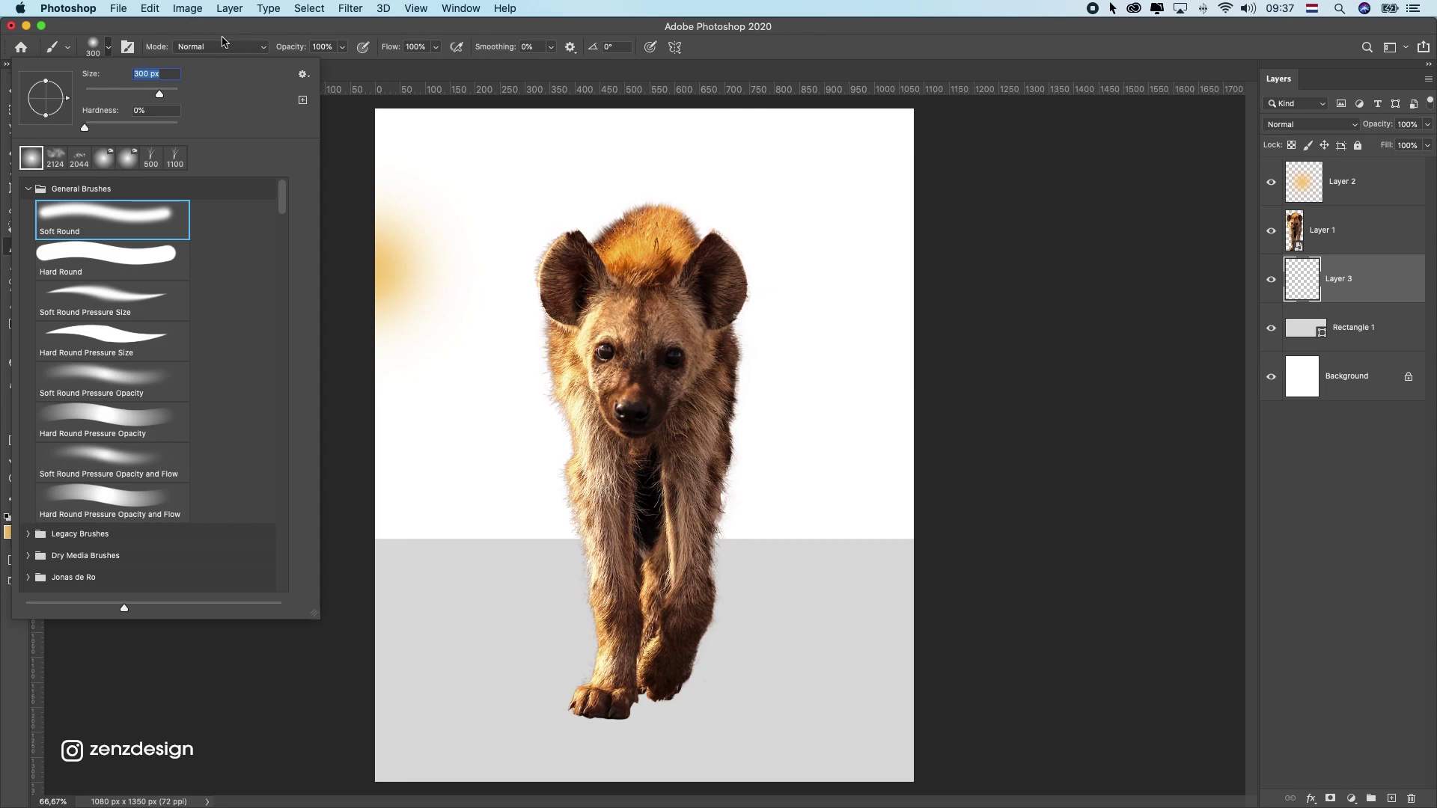
click(260, 41)
Set the brush's opacity to 17% and its flow to 19%.
click(342, 48)
drag(335, 66, 288, 68)
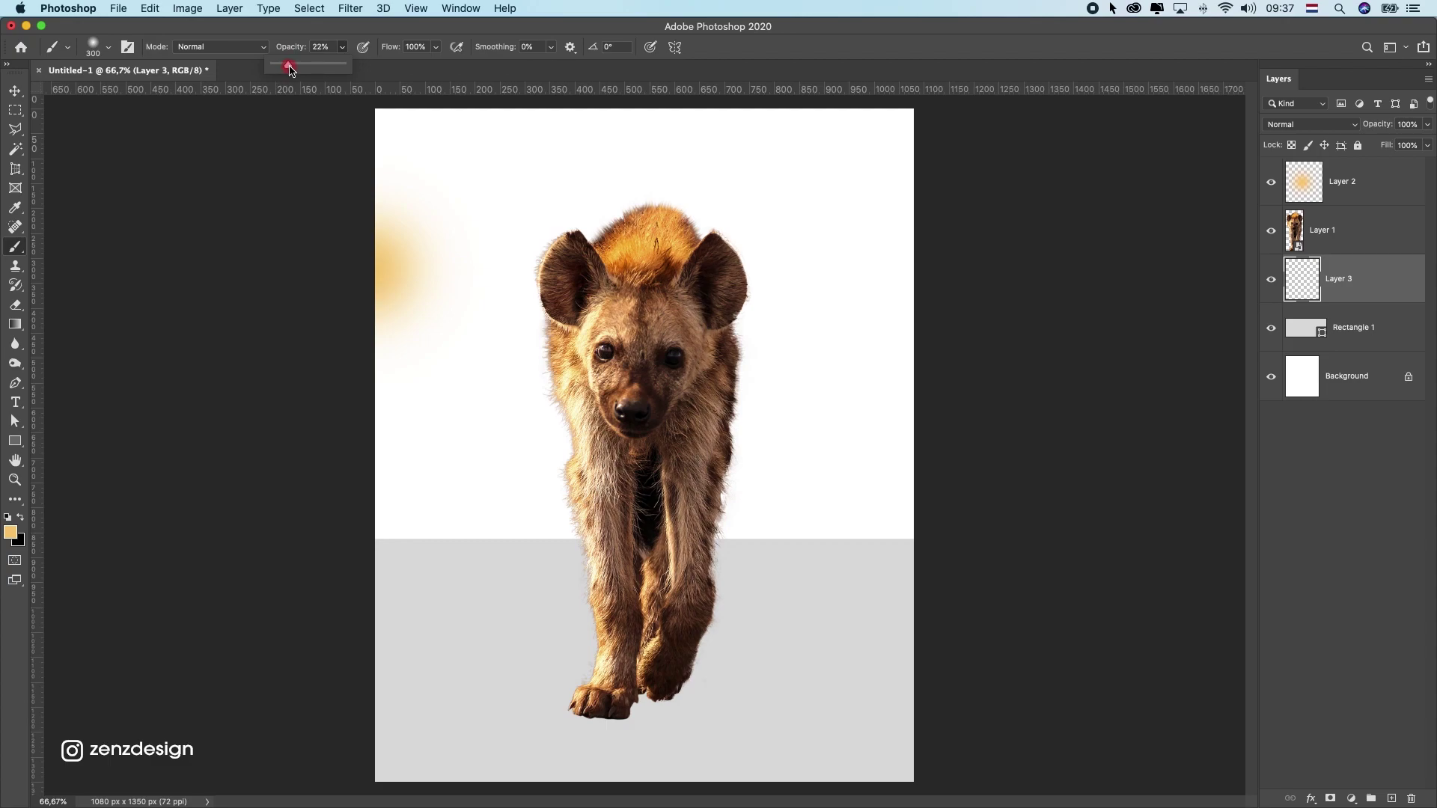
click(435, 47)
drag(439, 64, 380, 69)
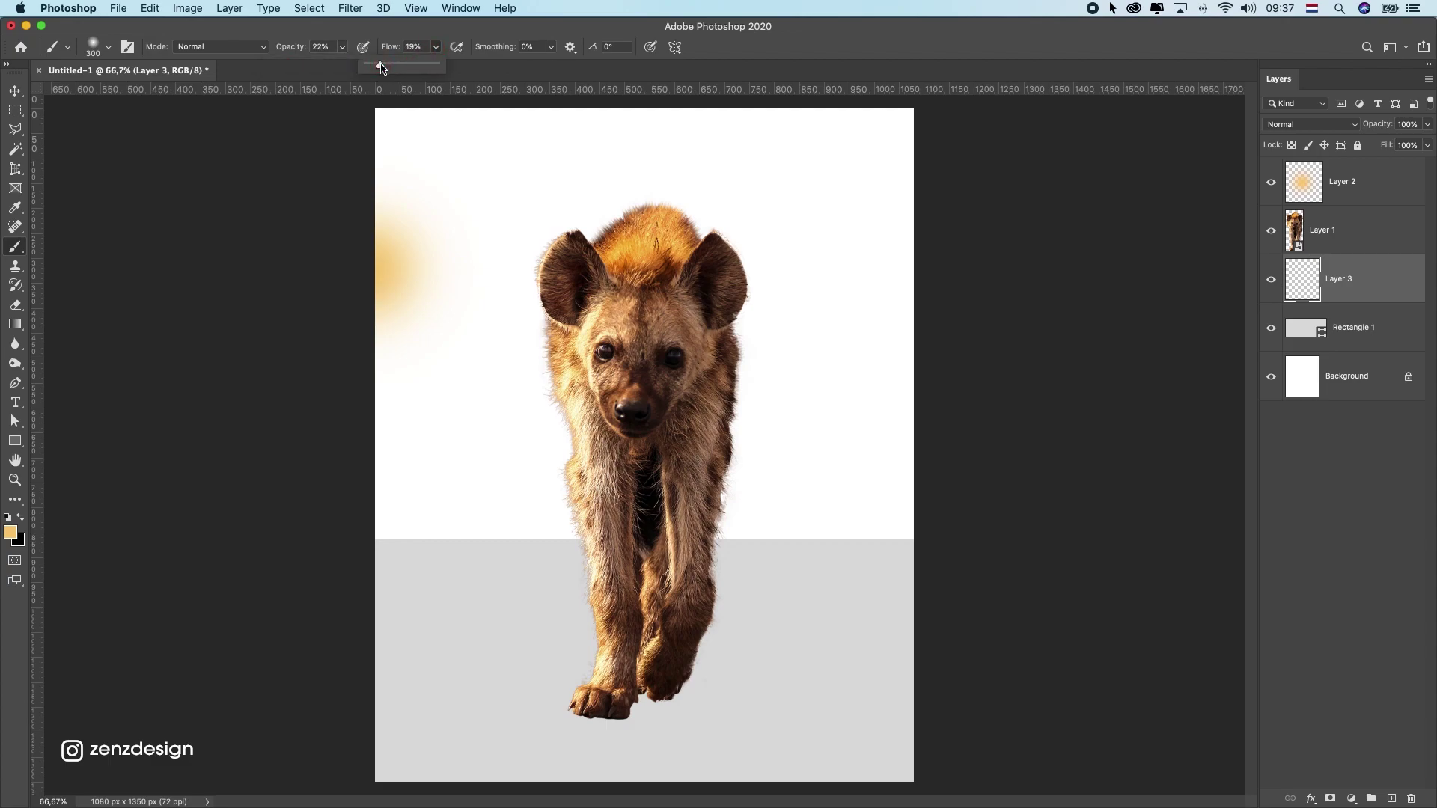
click(342, 47)
drag(341, 65, 339, 66)
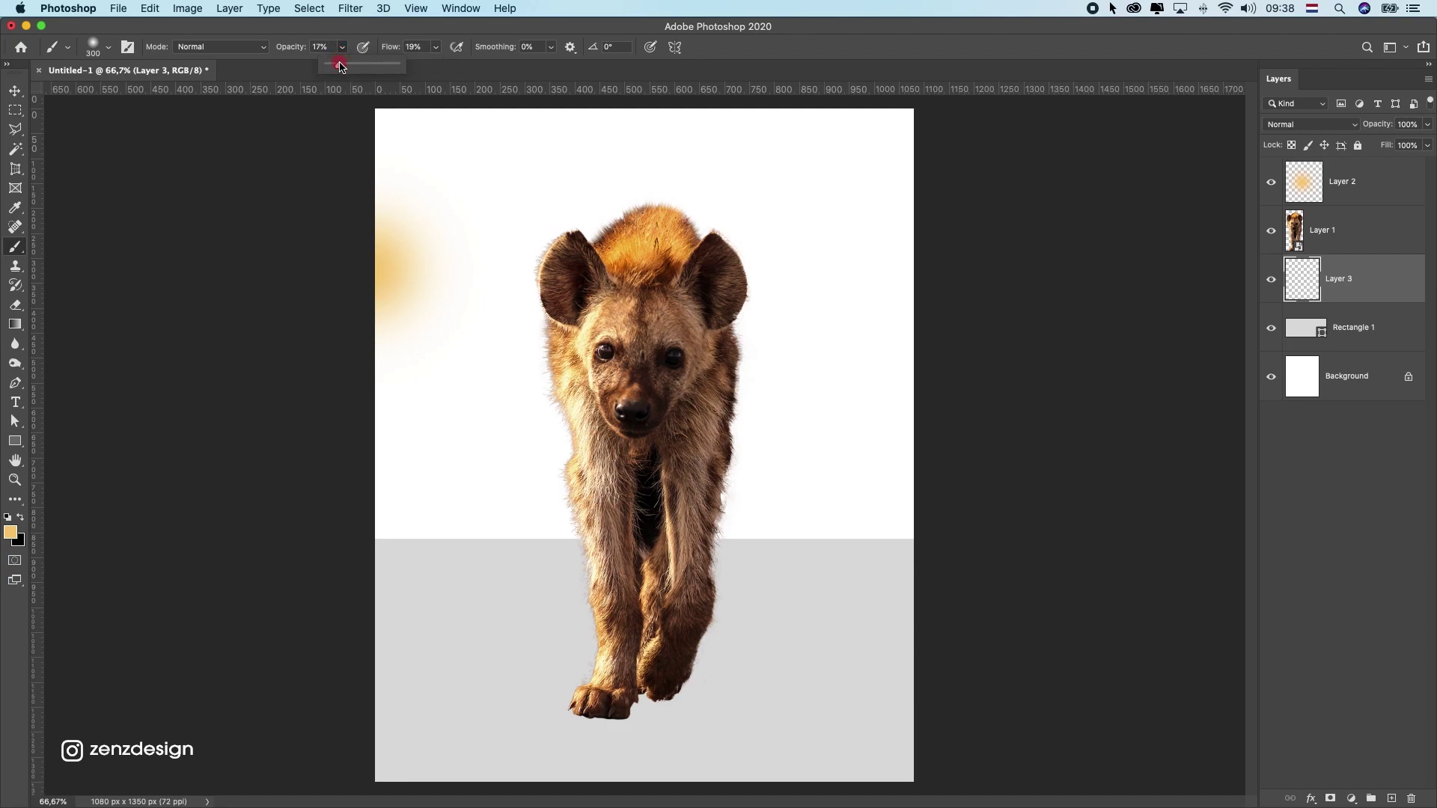
click(536, 24)
Set the foreground colour to black and reduce the brush size to 40 px.
key([)
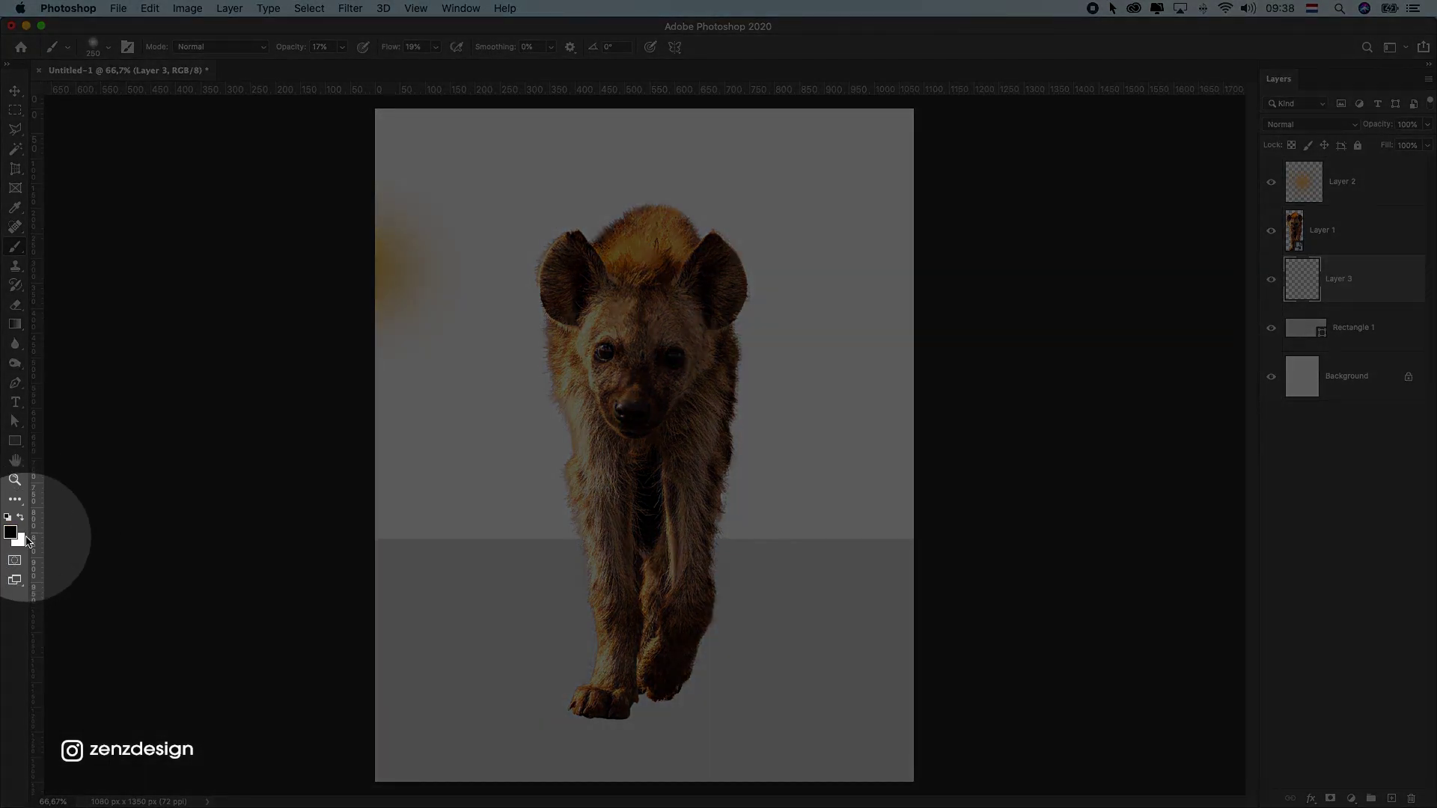
key(bracketleft)
key(bracketleft)
key(bracketleft)
key(bracketleft)
key(bracketleft)
key(bracketleft)
key(bracketleft)
key(bracketleft)
key(bracketleft)
key(bracketleft)
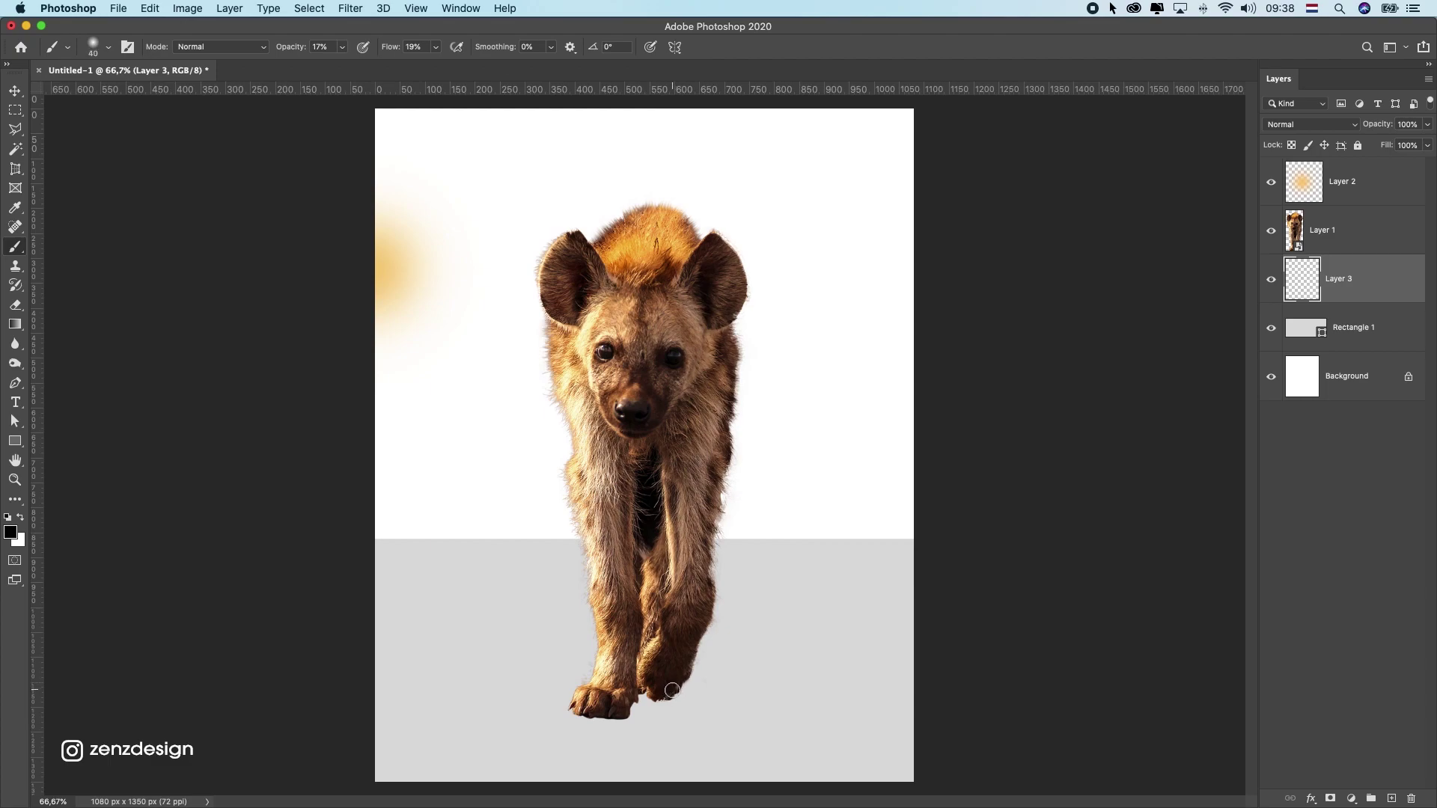
Paint a soft shadow on the floor extending to the right of the hyena's rear paw.
scroll(672, 689, up, 8)
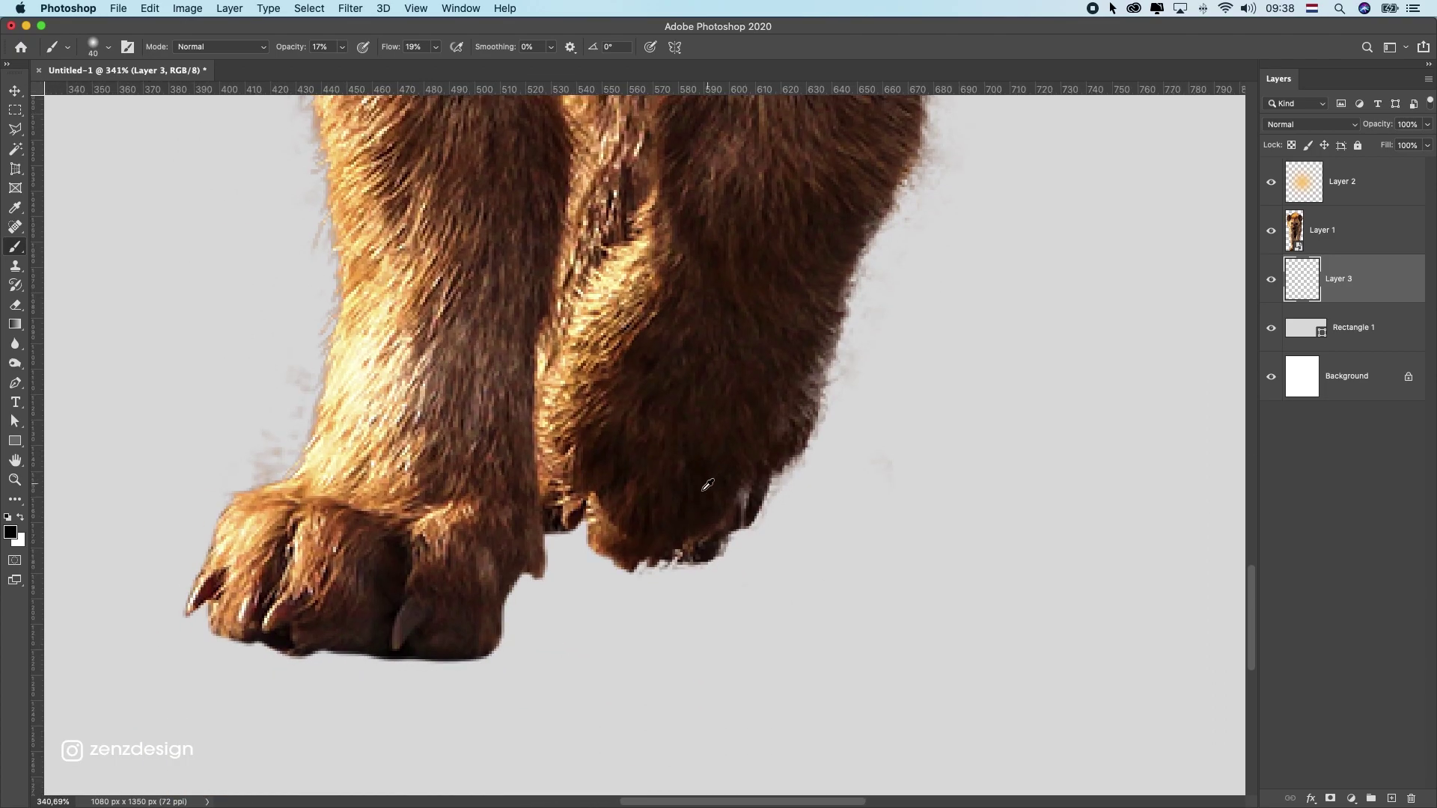
scroll(703, 490, down, 1)
mouse_move(657, 527)
mouse_down()
mouse_move(926, 500)
mouse_move(678, 537)
mouse_move(651, 520)
mouse_move(862, 523)
mouse_move(651, 509)
mouse_move(937, 494)
mouse_move(784, 495)
mouse_up()
scroll(799, 547, down, 2)
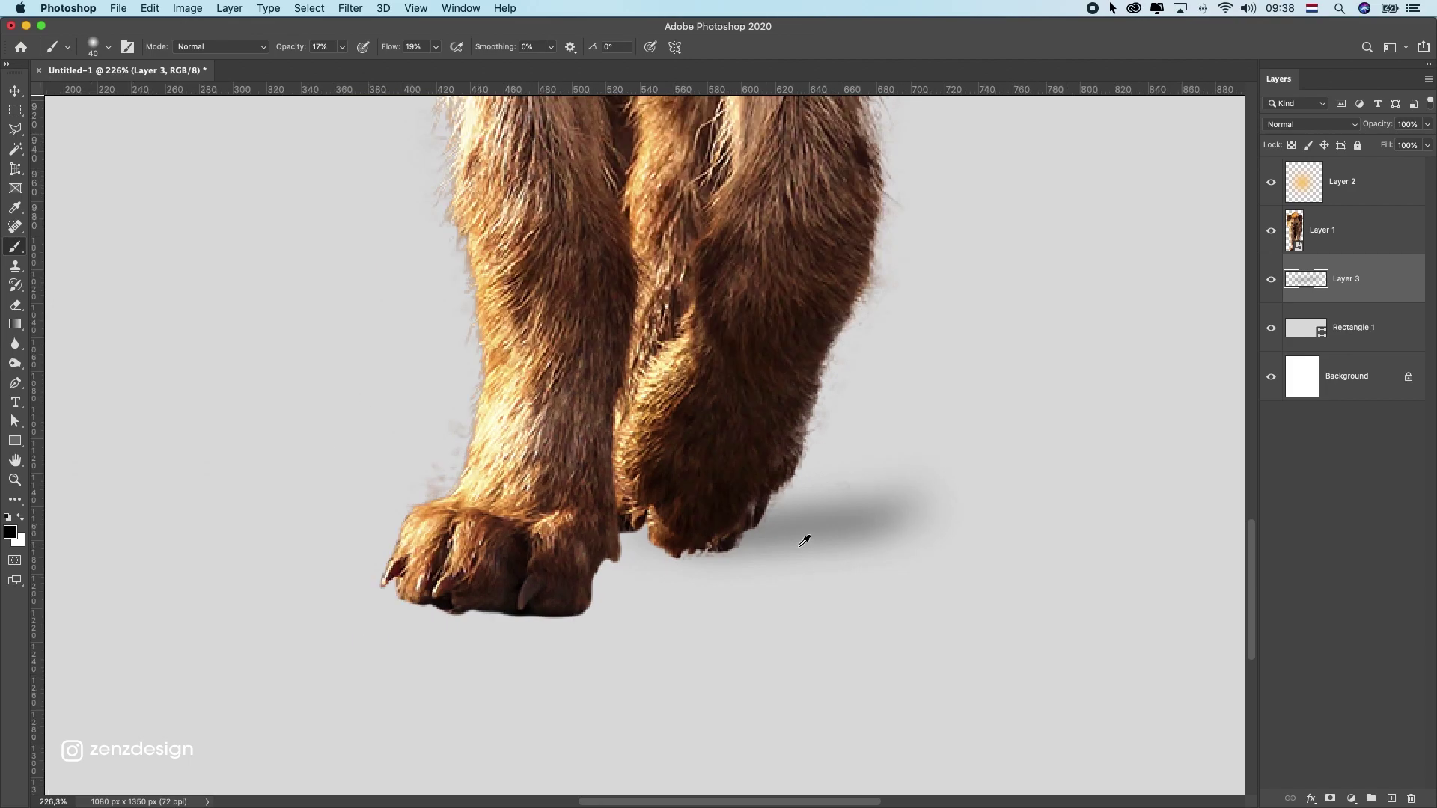
Undo a stray stroke and paint a soft floor shadow to the right of the front paw.
scroll(799, 545, down, 10)
scroll(741, 581, up, 7)
drag(717, 553, 759, 416)
key(super+z)
scroll(703, 561, up, 1)
mouse_move(650, 598)
mouse_down()
mouse_move(692, 598)
mouse_move(633, 600)
mouse_move(717, 592)
mouse_move(601, 634)
mouse_move(564, 628)
mouse_move(646, 636)
mouse_move(561, 626)
mouse_move(704, 631)
mouse_move(579, 624)
mouse_move(664, 617)
mouse_move(571, 625)
mouse_move(687, 595)
mouse_up()
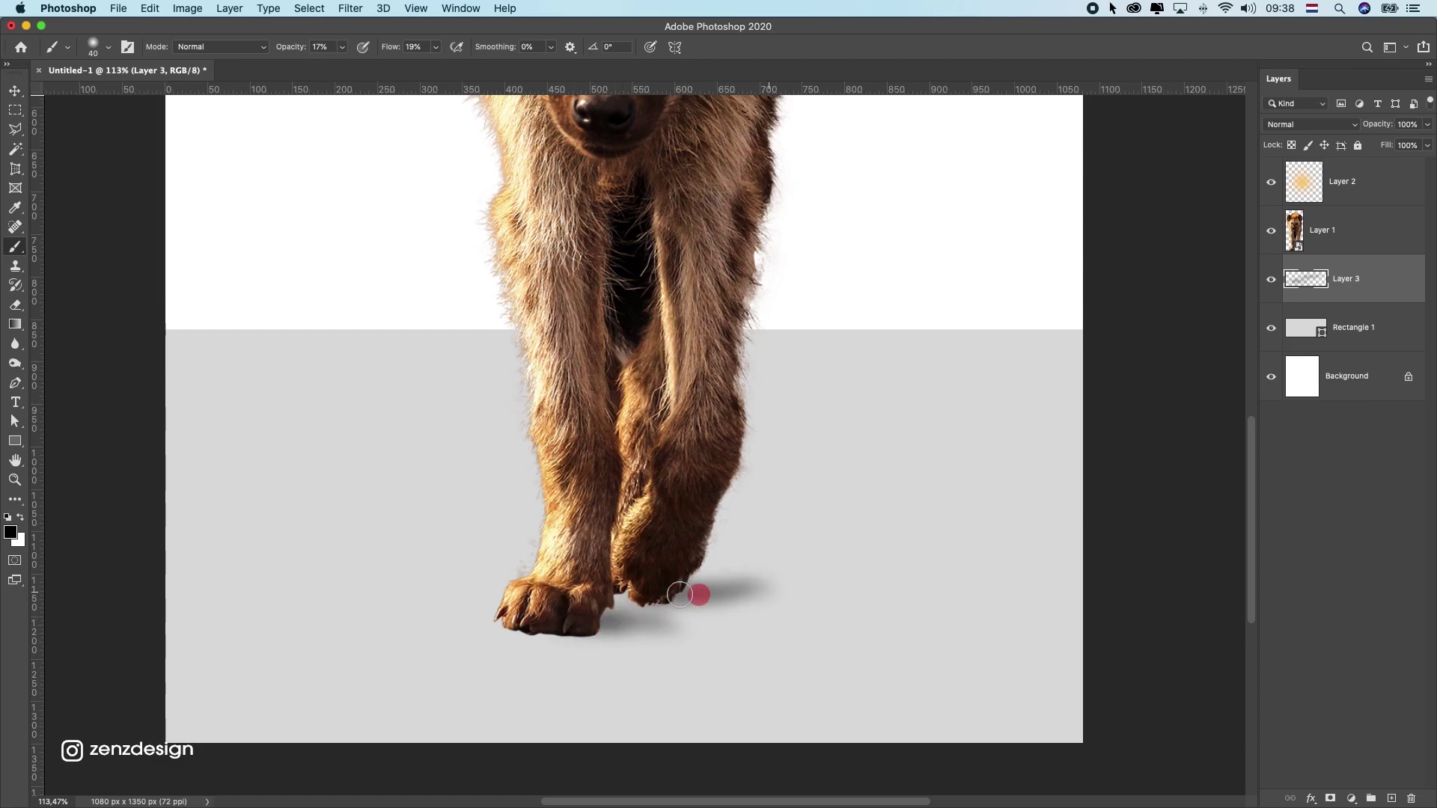
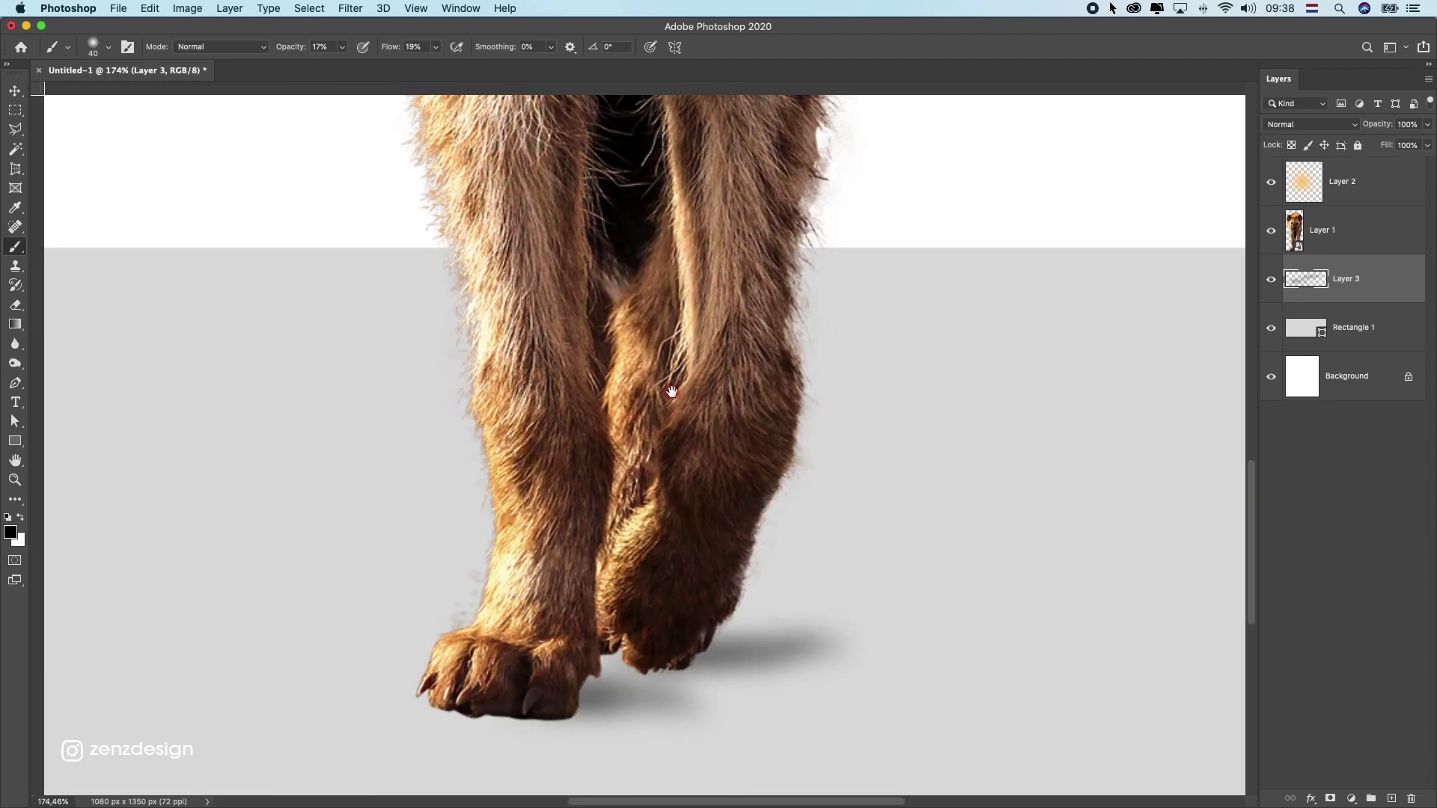
Add a new layer above the soft shadow and set the brush's opacity to 82% and flow to 86%.
click(1392, 799)
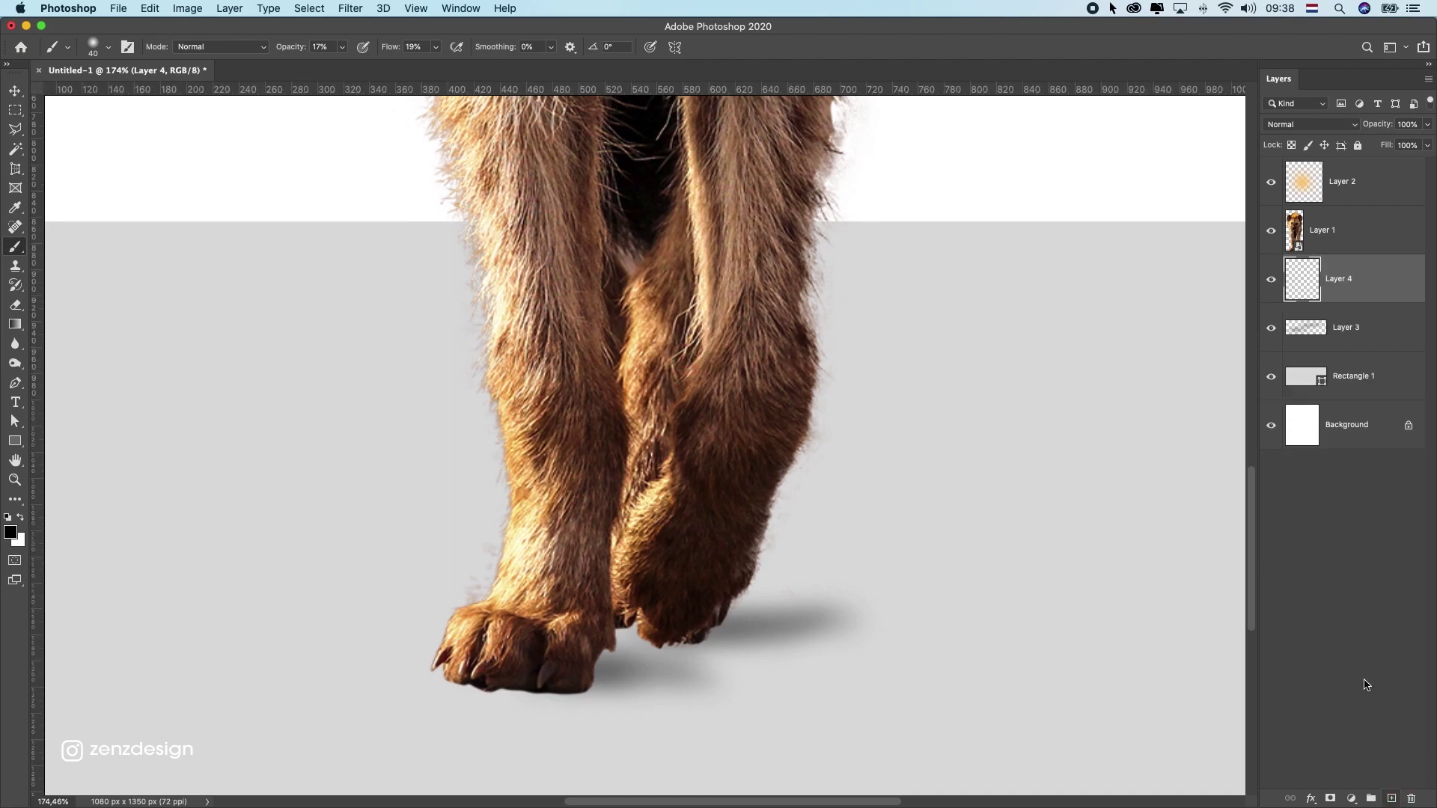
click(340, 48)
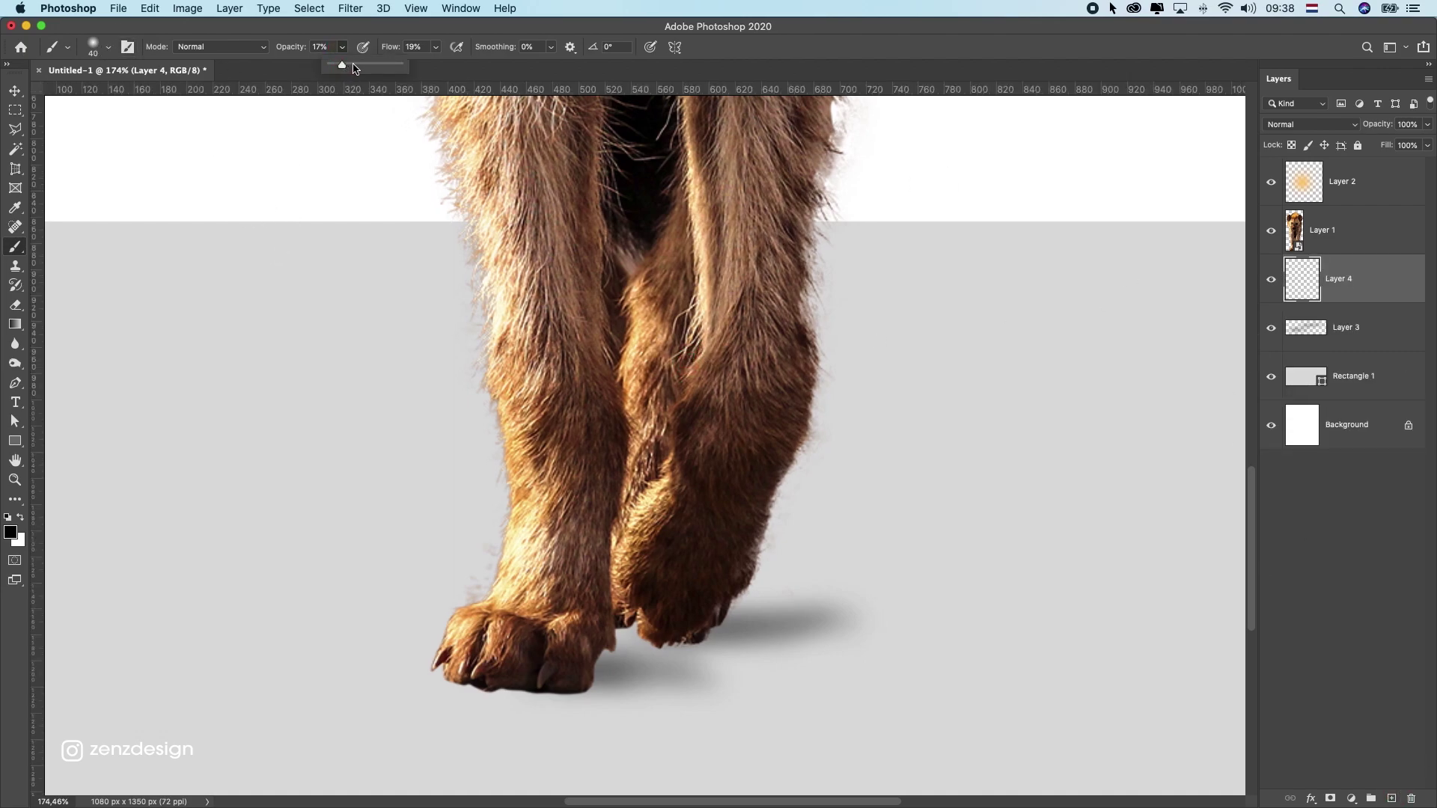
click(435, 47)
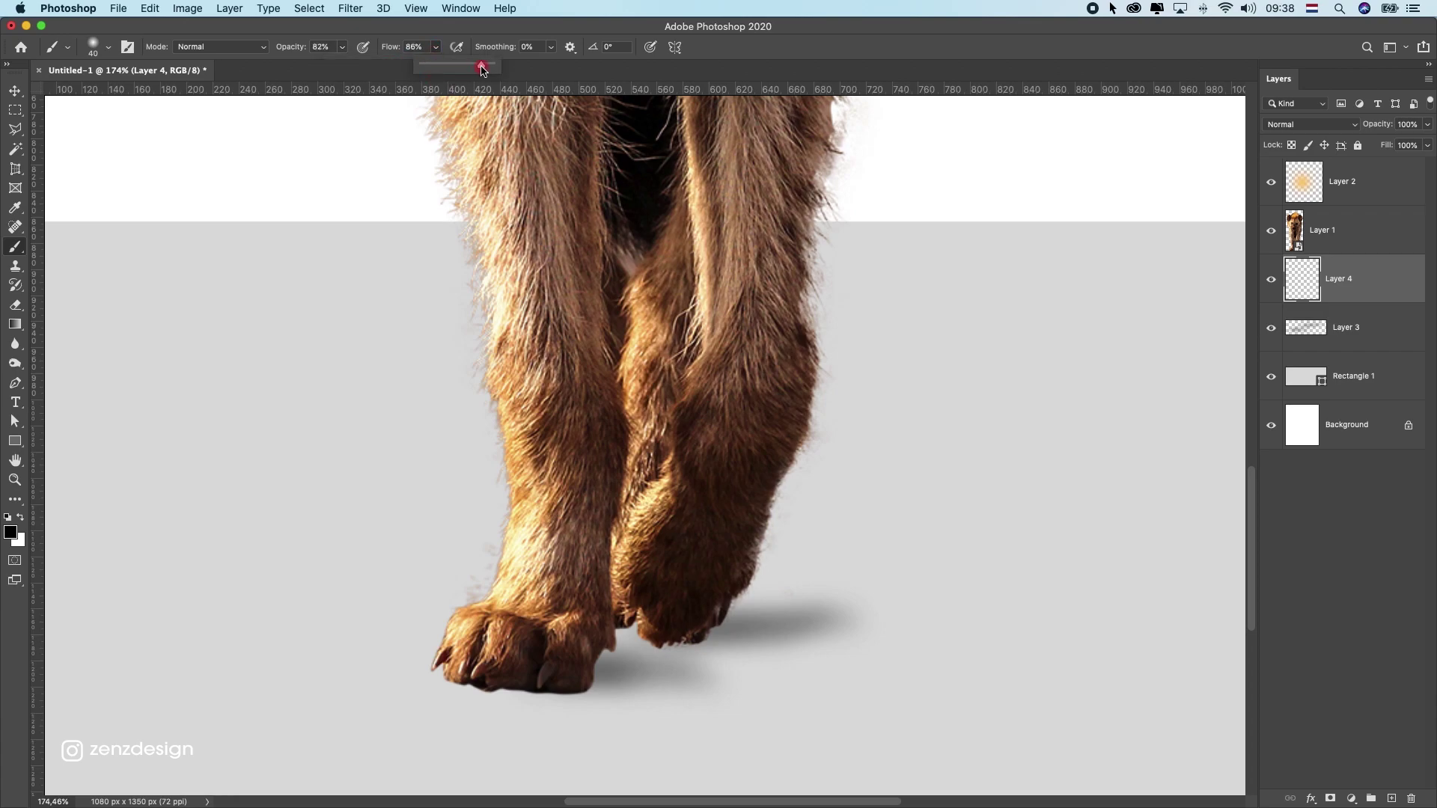
click(261, 21)
Flatten the Soft Round brush tip into a wide horizontal ellipse.
click(93, 48)
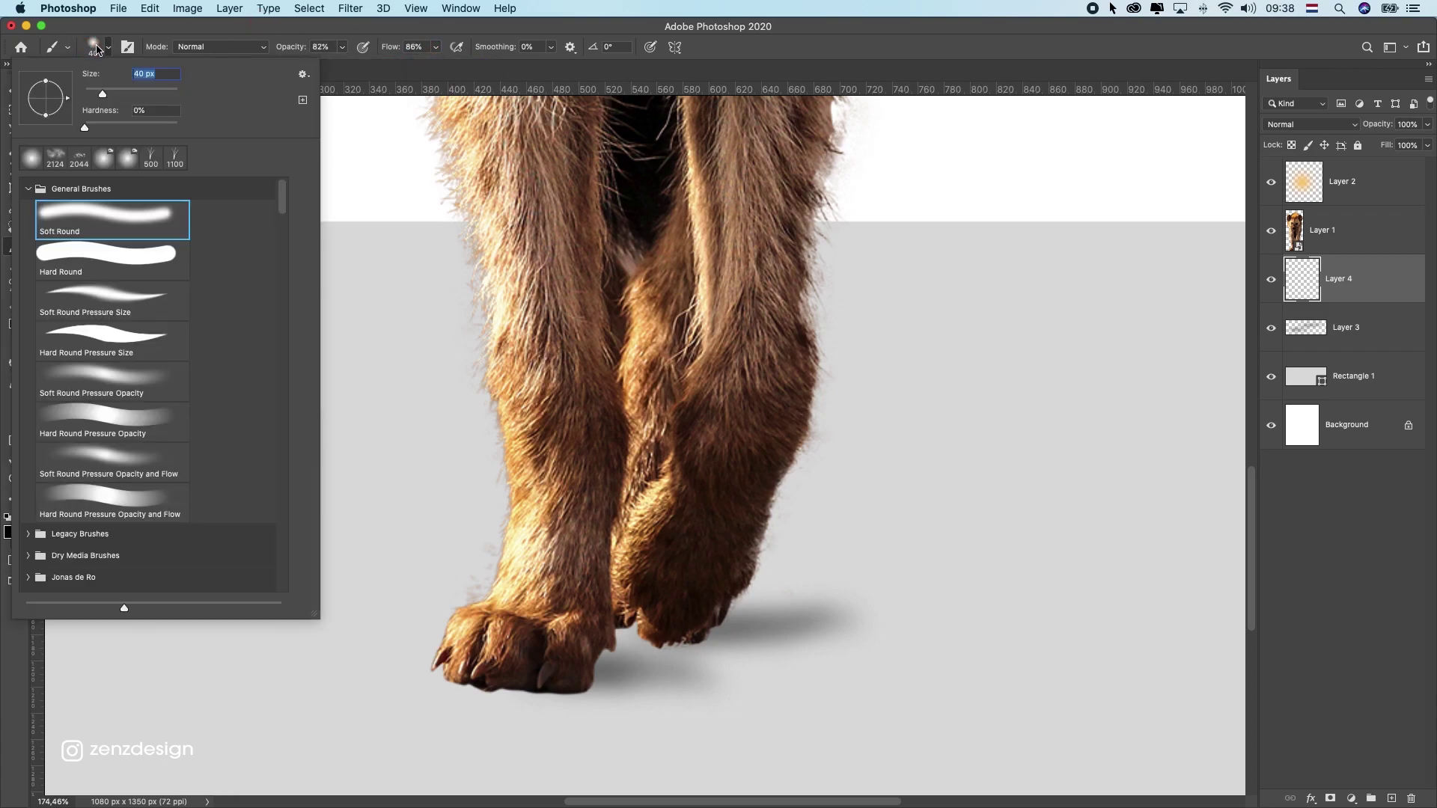
drag(46, 85, 47, 93)
click(314, 32)
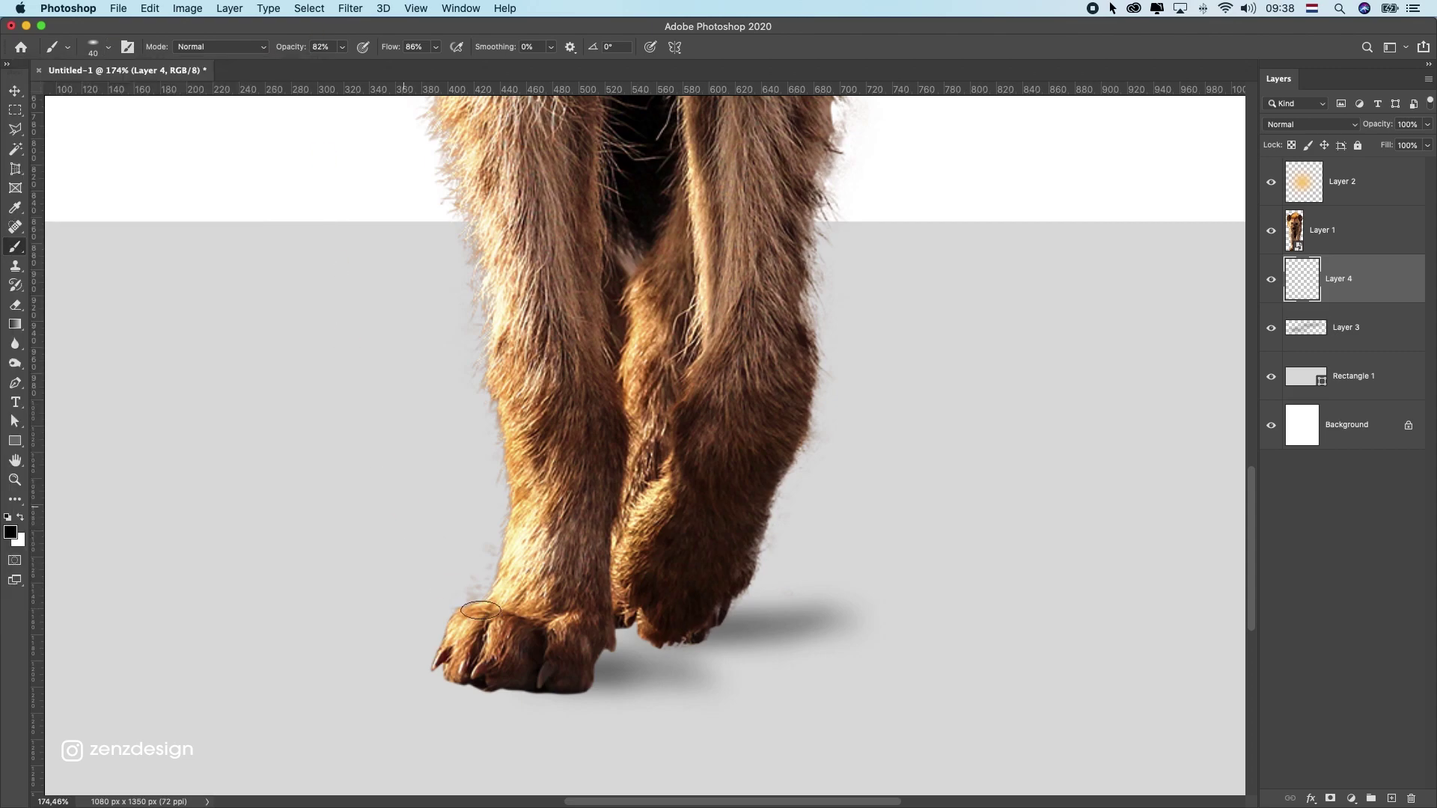
Try a dab under the front paw, undo it and increase the elliptical brush's hardness.
scroll(480, 611, up, 5)
drag(480, 610, 527, 432)
click(505, 582)
key(super+z)
click(109, 47)
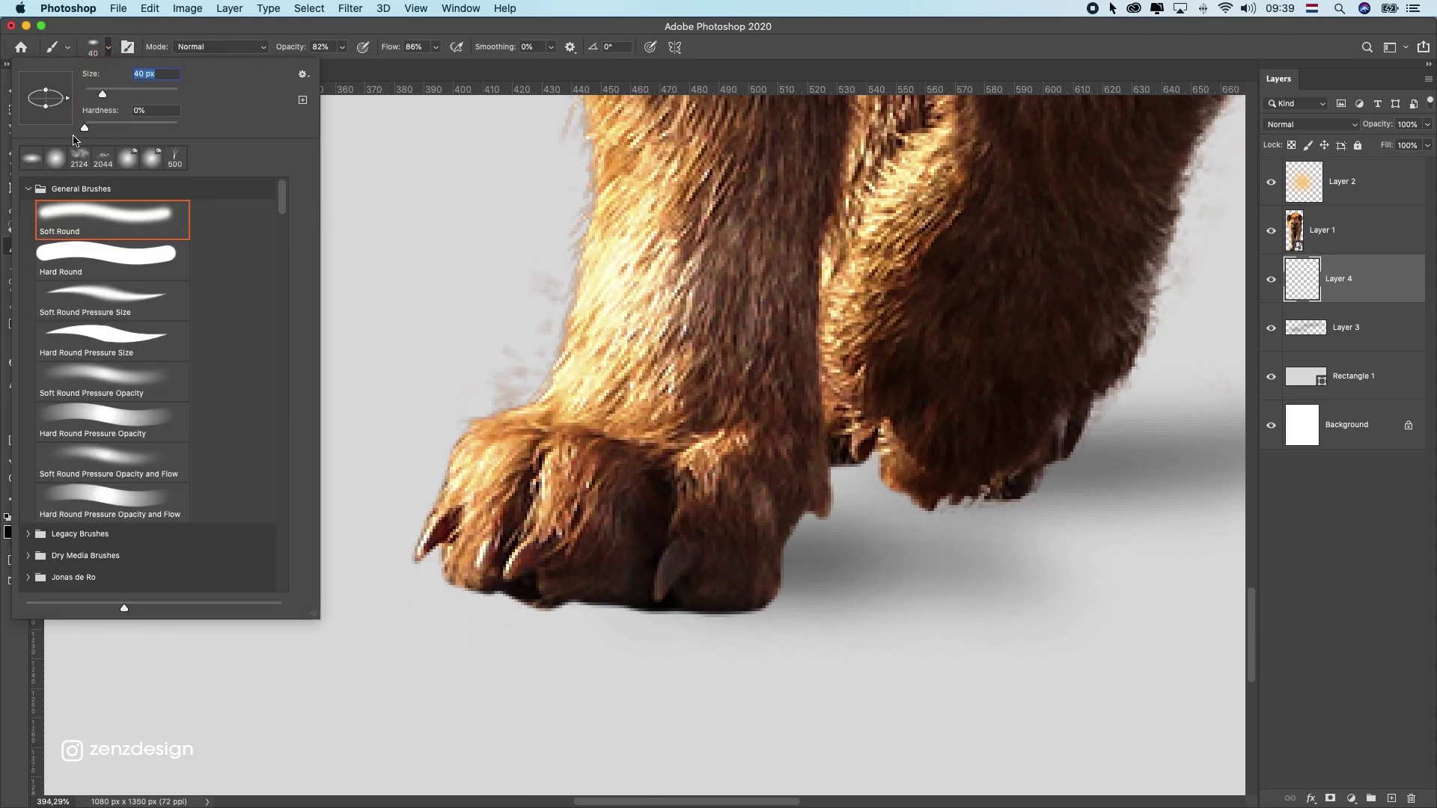
drag(93, 132, 127, 134)
key(Return)
Undo a test dab, reduce the brush to 9 px and paint a dark contact shadow along the front paw's underside.
click(507, 577)
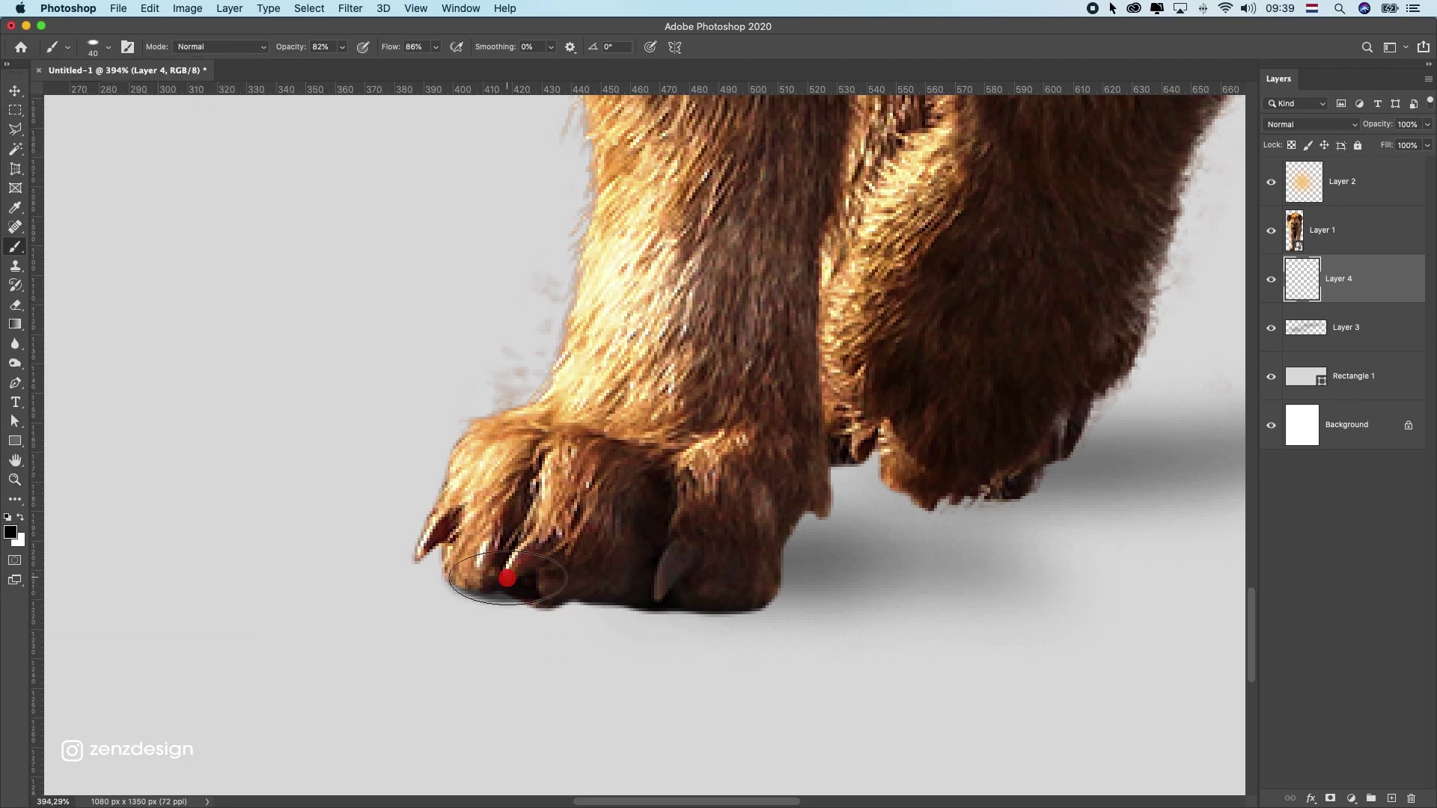
key(bracketleft)
key(bracketleft)
key(bracketleft)
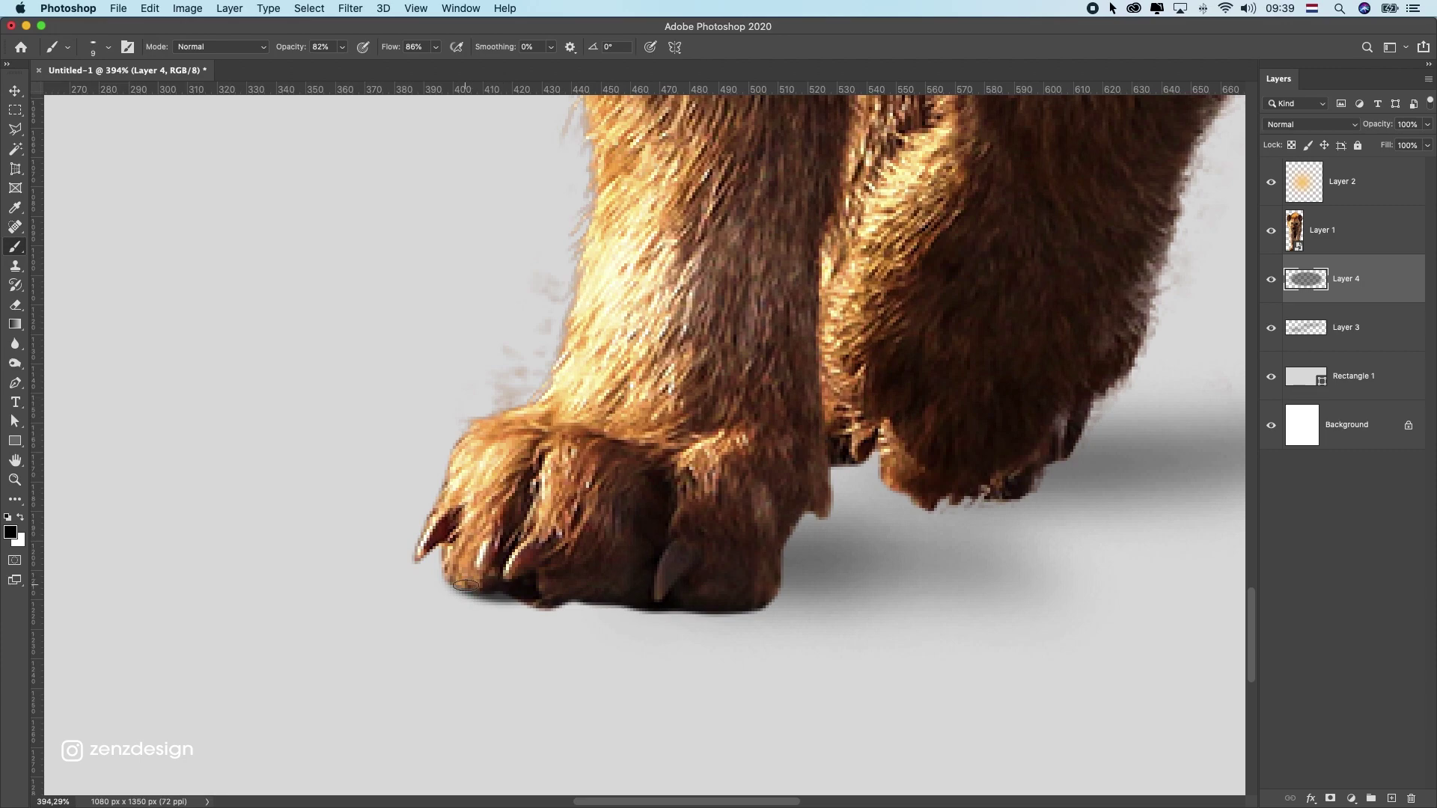
key(super+z)
mouse_move(459, 582)
mouse_down()
mouse_move(558, 607)
mouse_move(606, 583)
mouse_move(590, 596)
mouse_move(758, 608)
mouse_up()
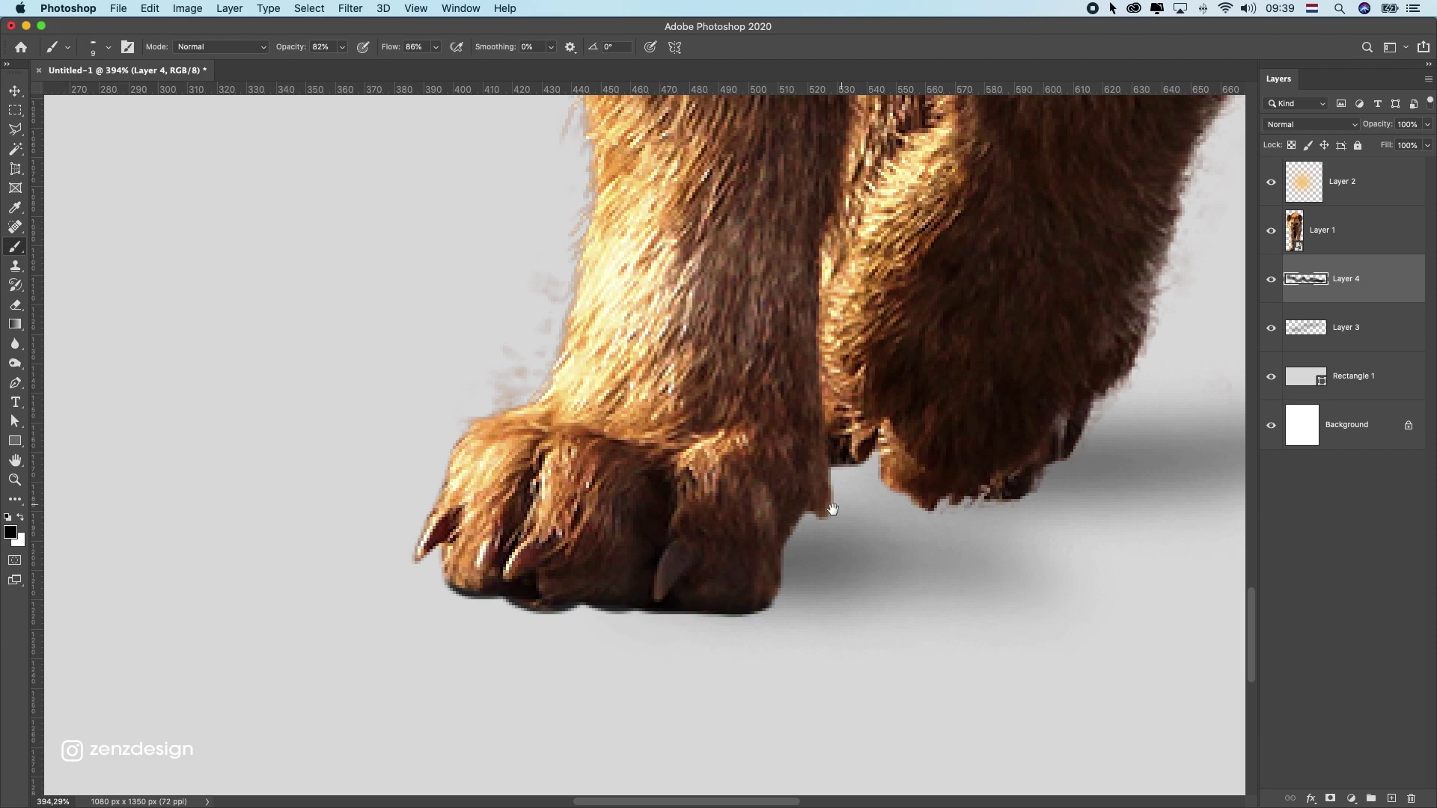
Paint dark contact shadows under the rear paw and under the small toes between the two legs.
drag(824, 510, 684, 526)
mouse_move(775, 516)
mouse_down()
mouse_move(872, 499)
mouse_move(791, 518)
mouse_move(765, 512)
mouse_move(775, 482)
mouse_up()
drag(859, 516, 887, 506)
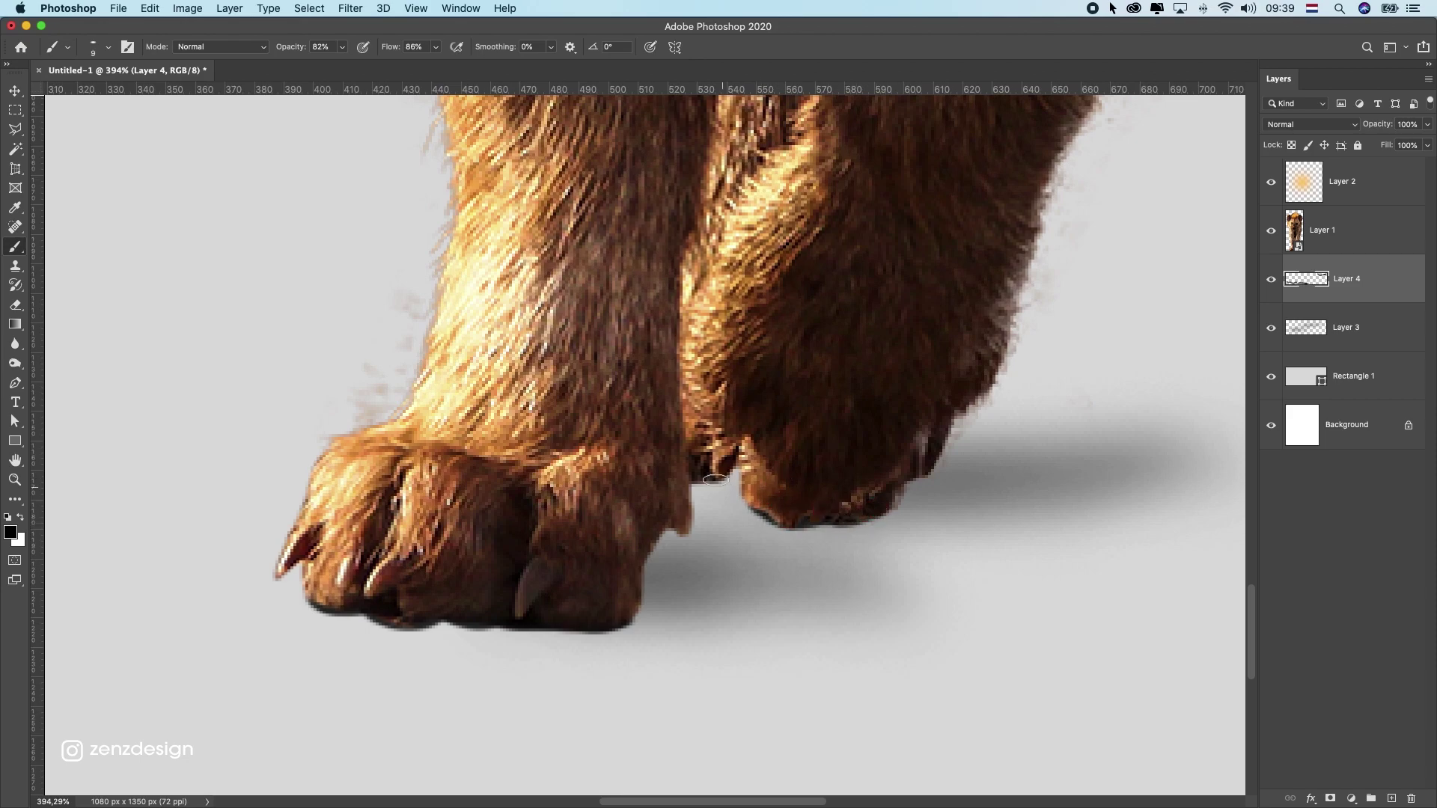
drag(705, 482, 747, 479)
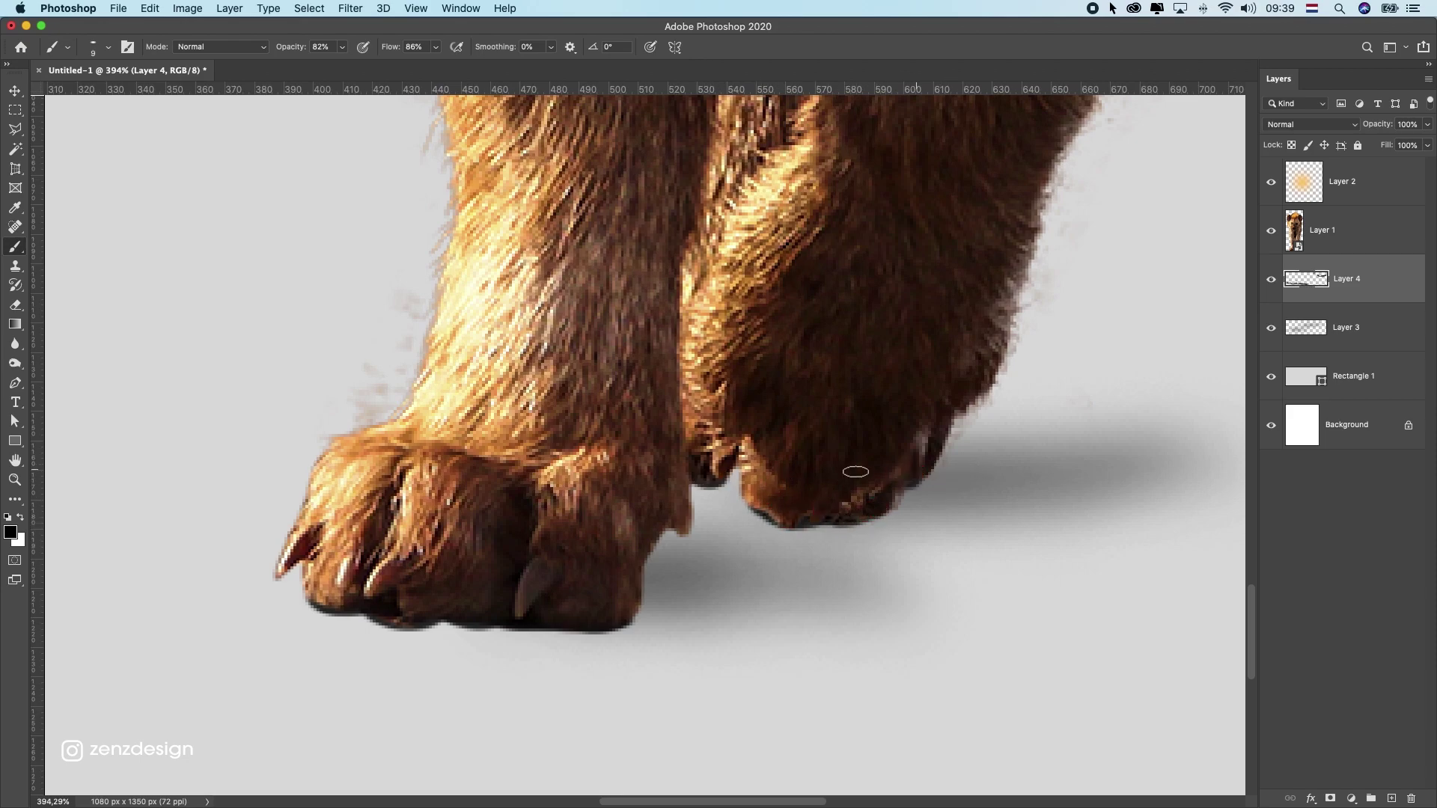
Compare the contact shadow layer on and off and lower its layer opacity to 79%.
scroll(683, 555, down, 5)
scroll(544, 567, up, 3)
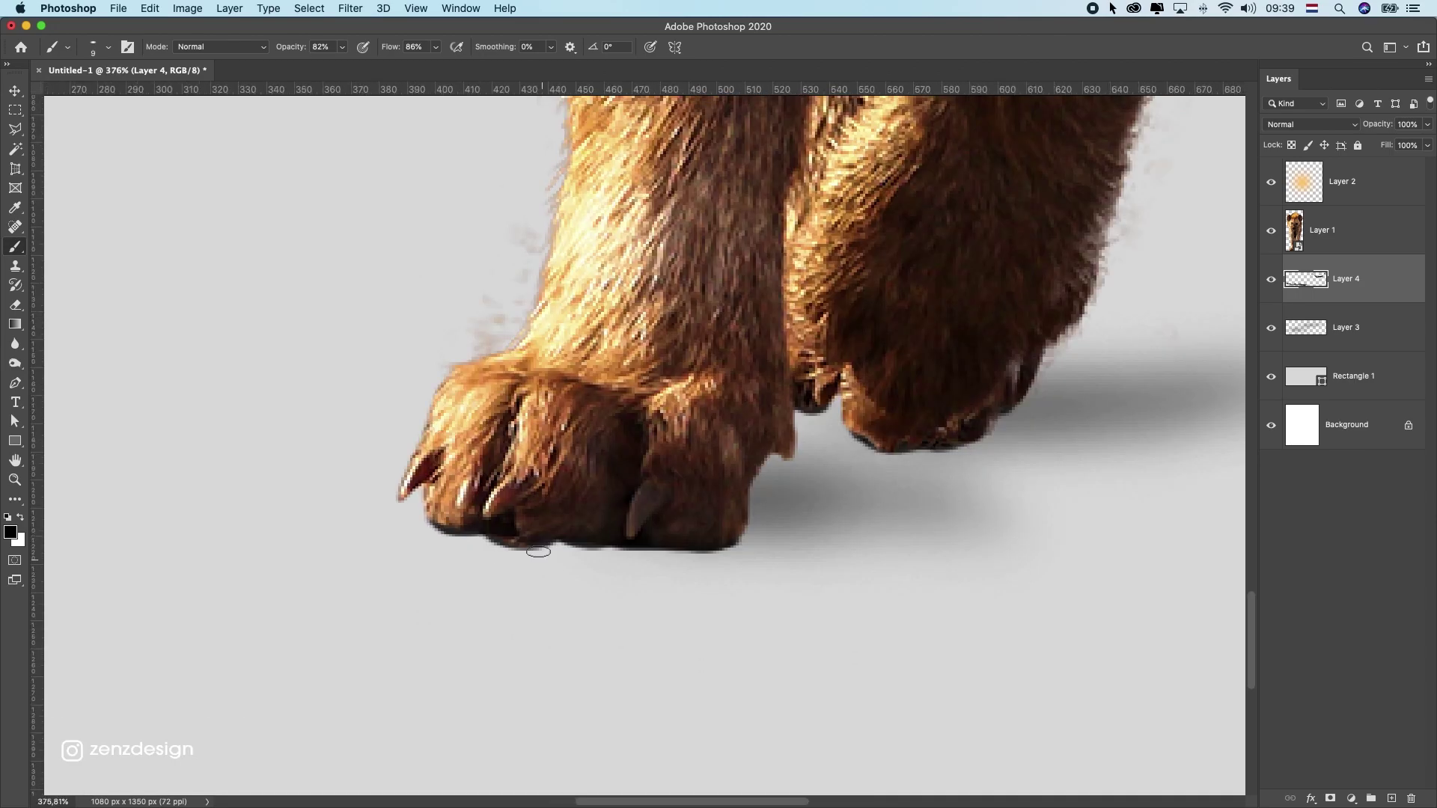
scroll(687, 475, down, 3)
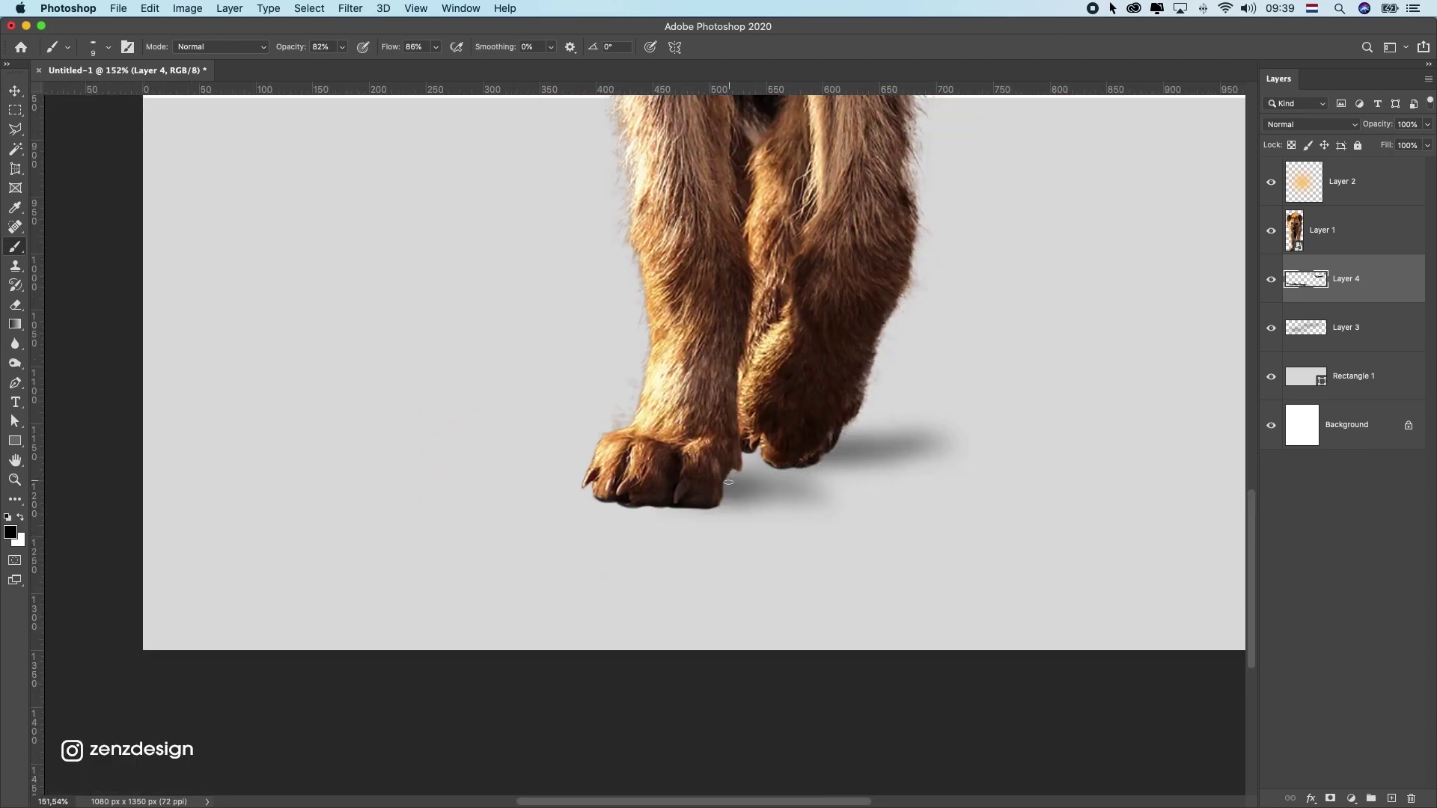
click(1270, 279)
click(1271, 279)
click(1428, 125)
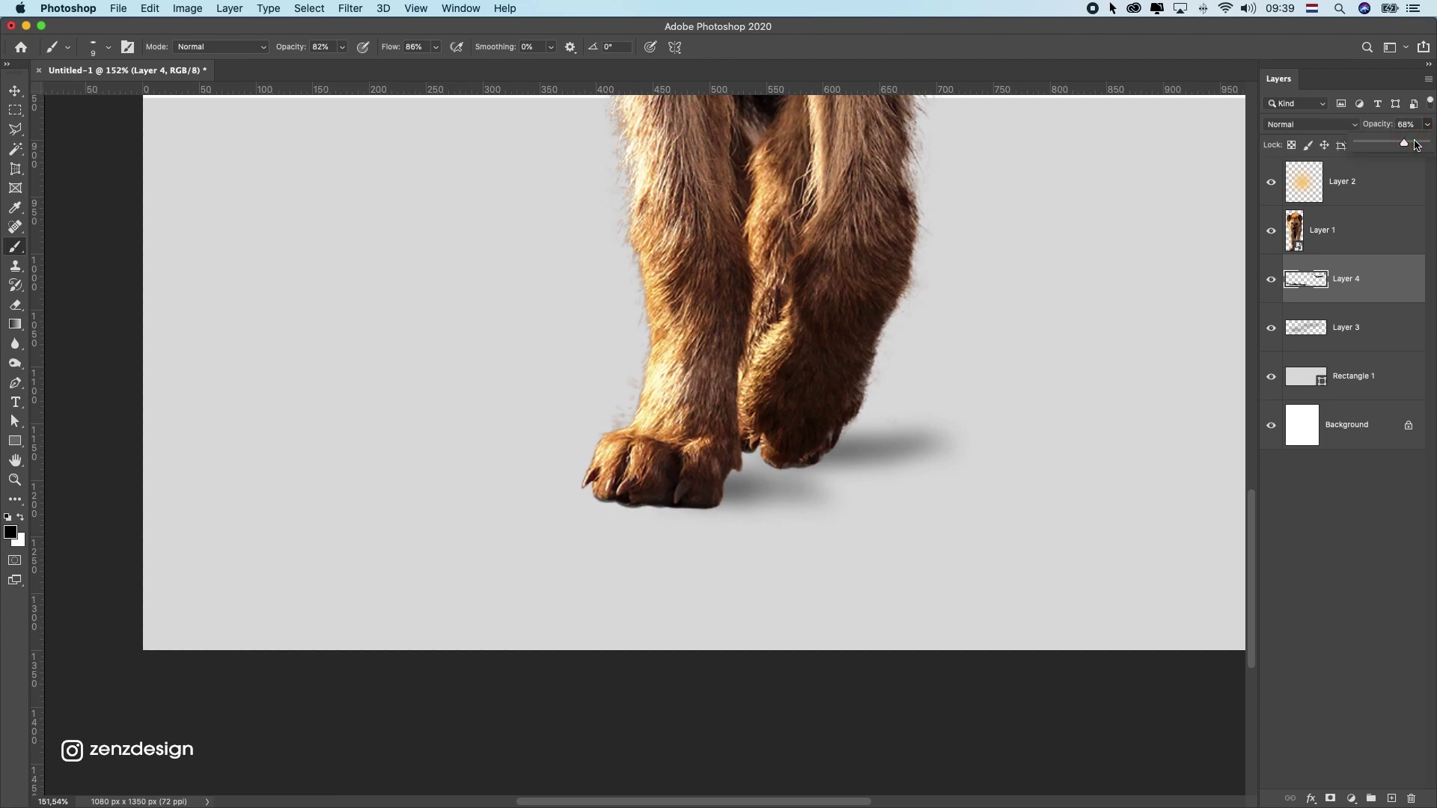
scroll(673, 505, down, 3)
scroll(703, 528, up, 1)
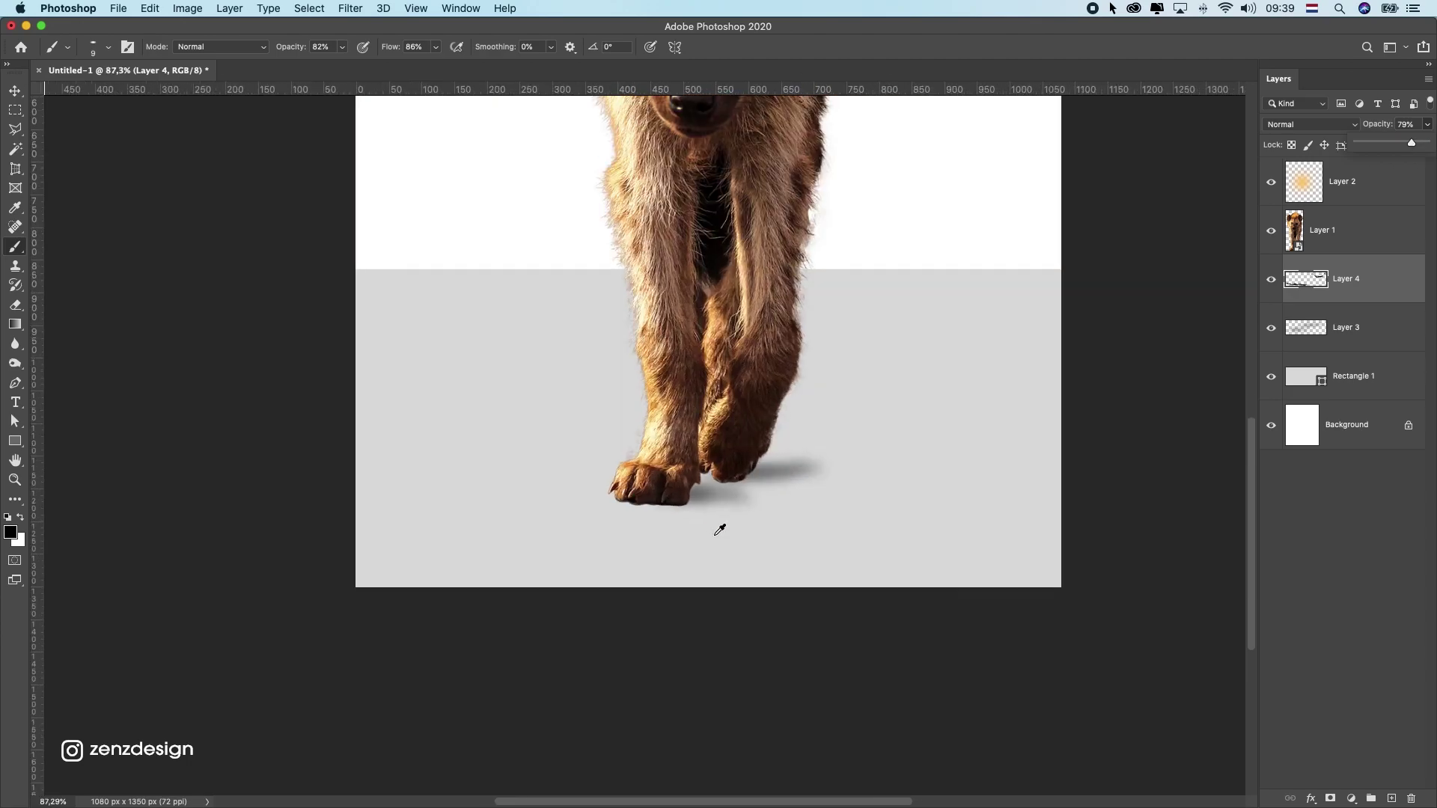
scroll(712, 577, up, 1)
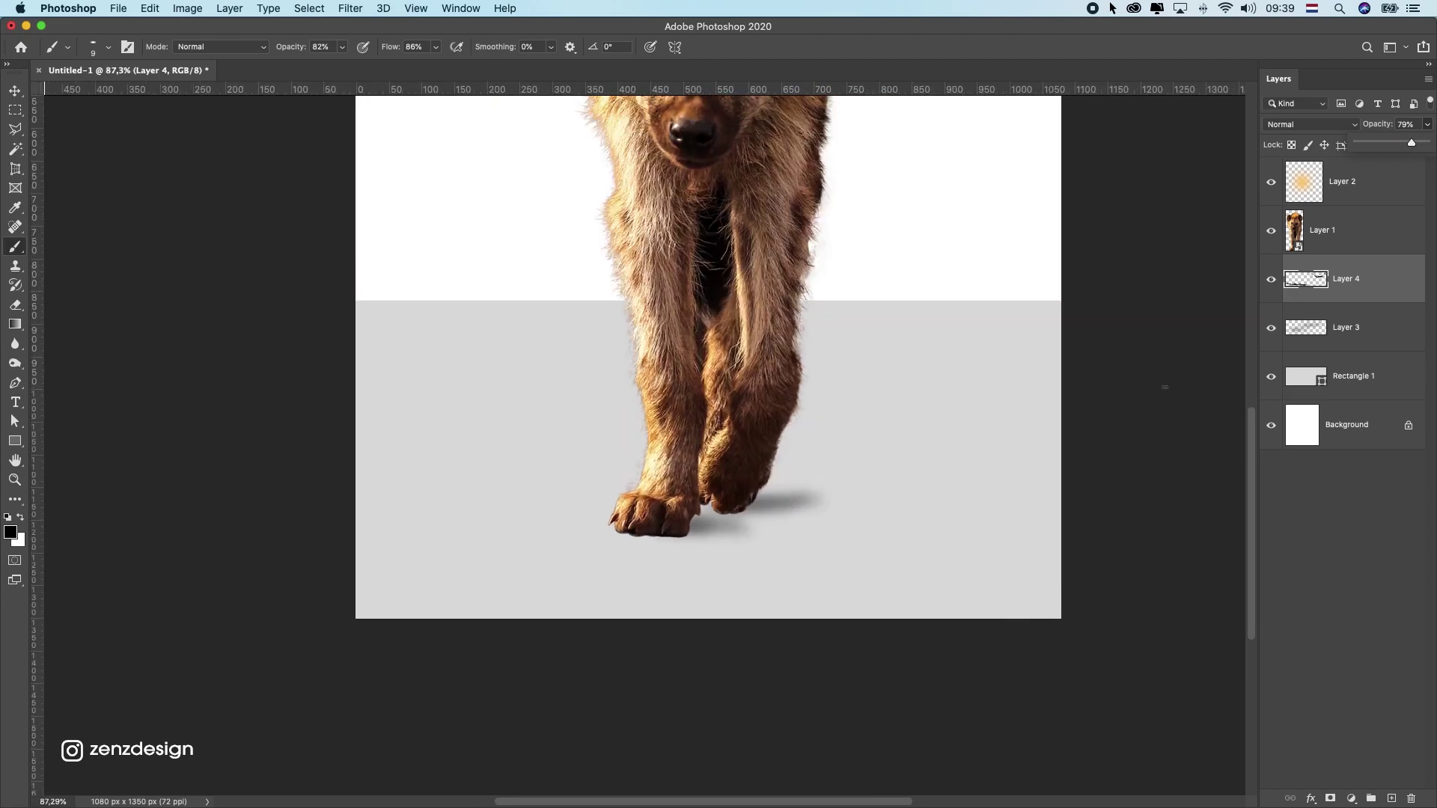
Add a new layer directly above Layer 3 and restore the brush tip to a round shape.
click(1349, 324)
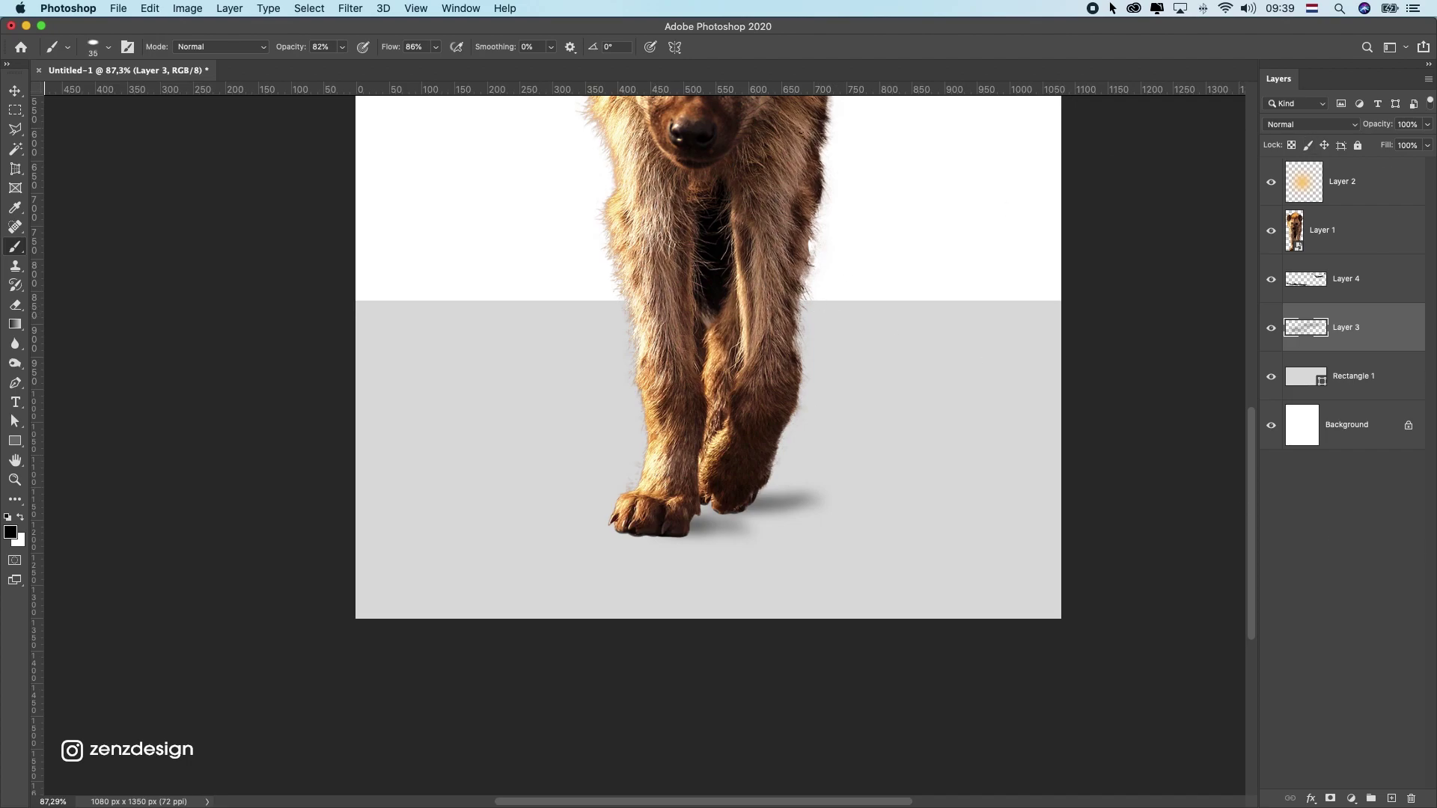
click(1391, 798)
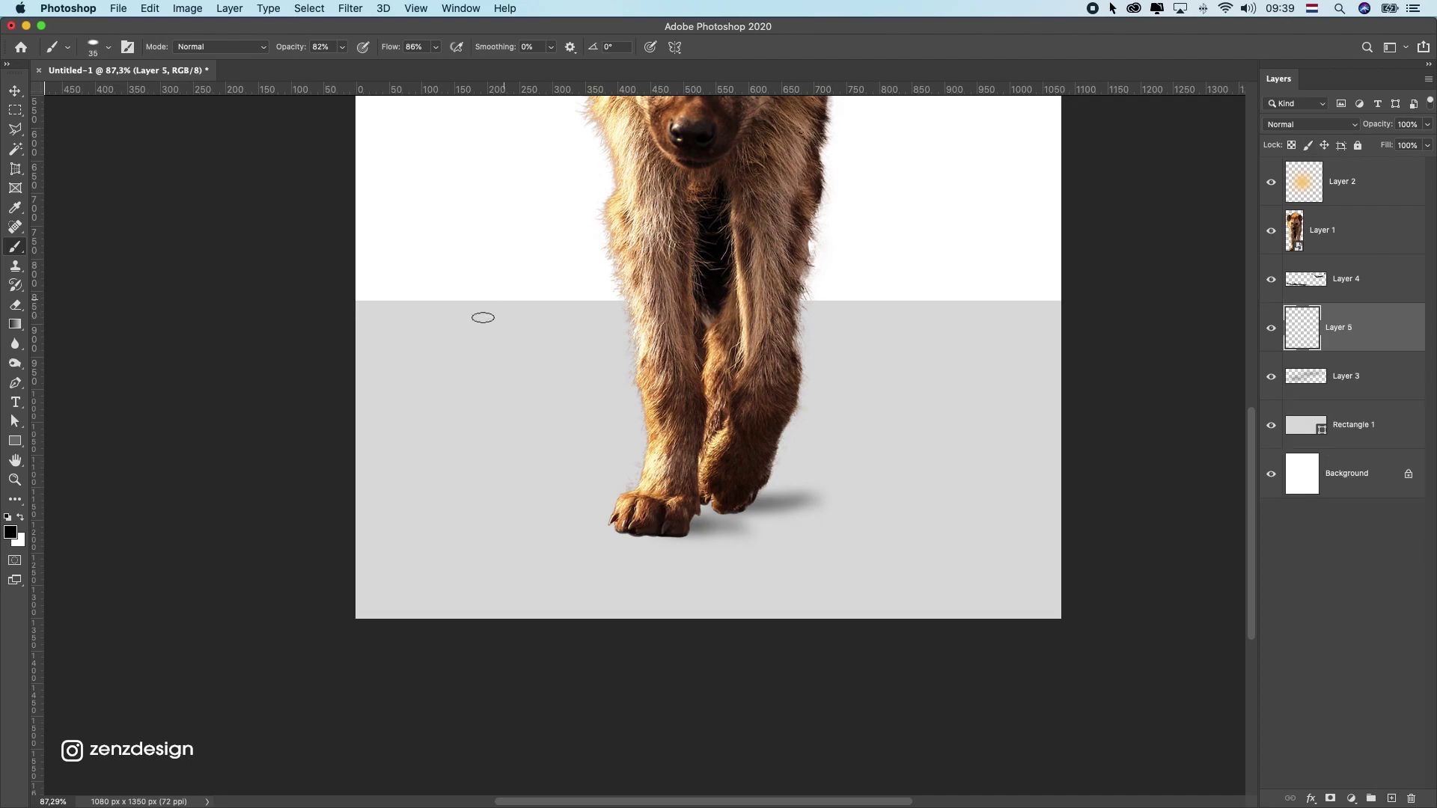
click(101, 46)
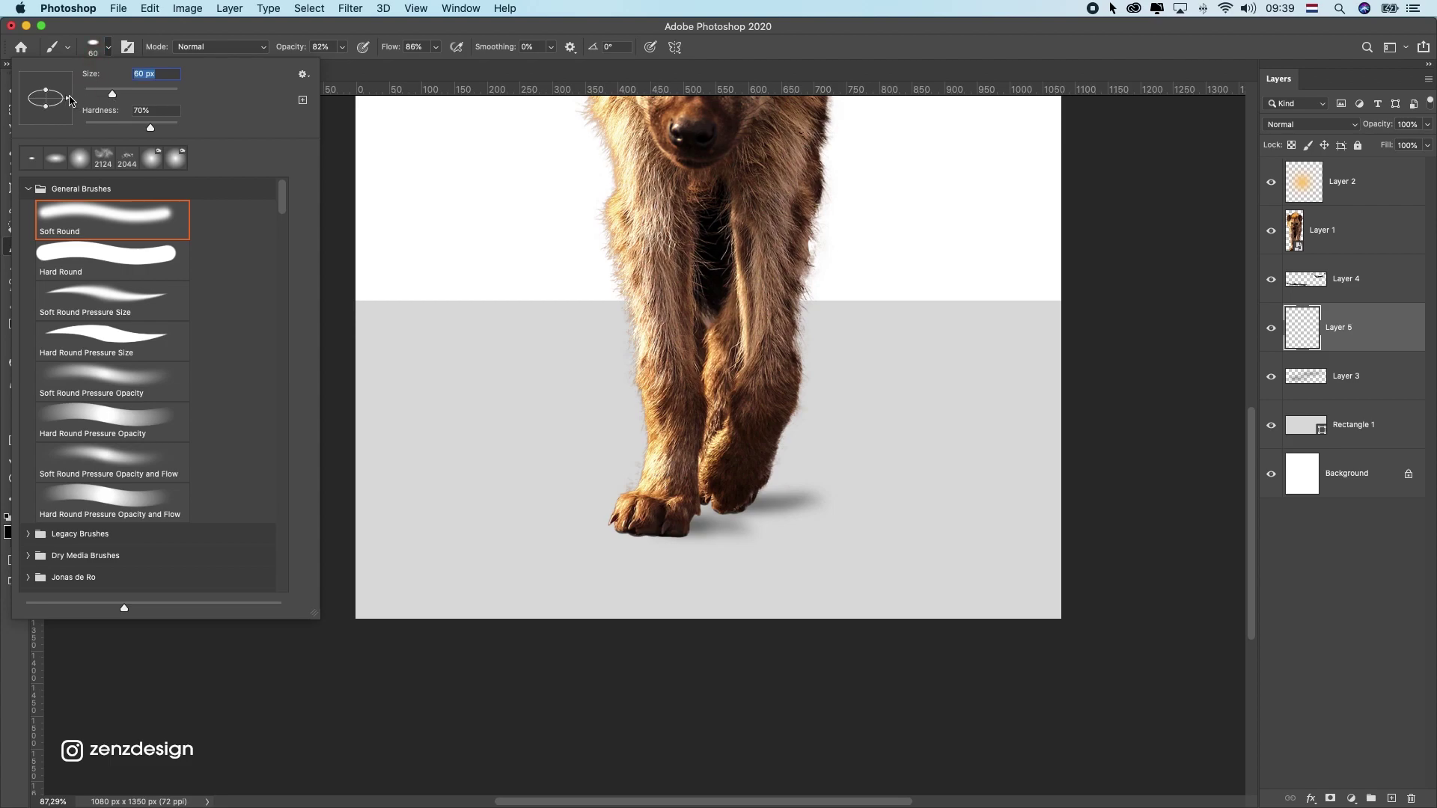
drag(68, 103, 49, 98)
click(67, 154)
Set the brush opacity to 15% and its flow to 16%.
click(342, 46)
click(342, 46)
drag(338, 64, 297, 69)
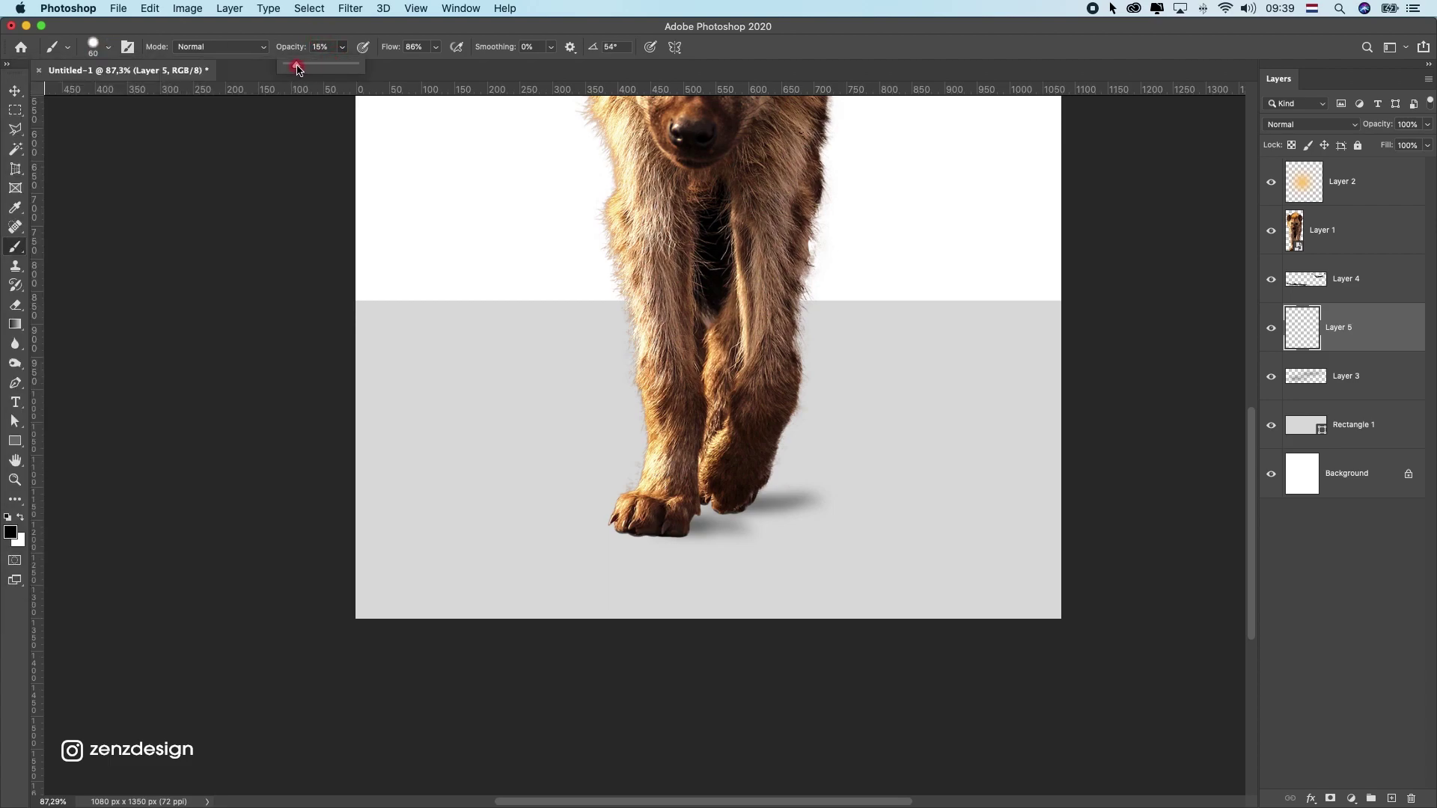
click(436, 47)
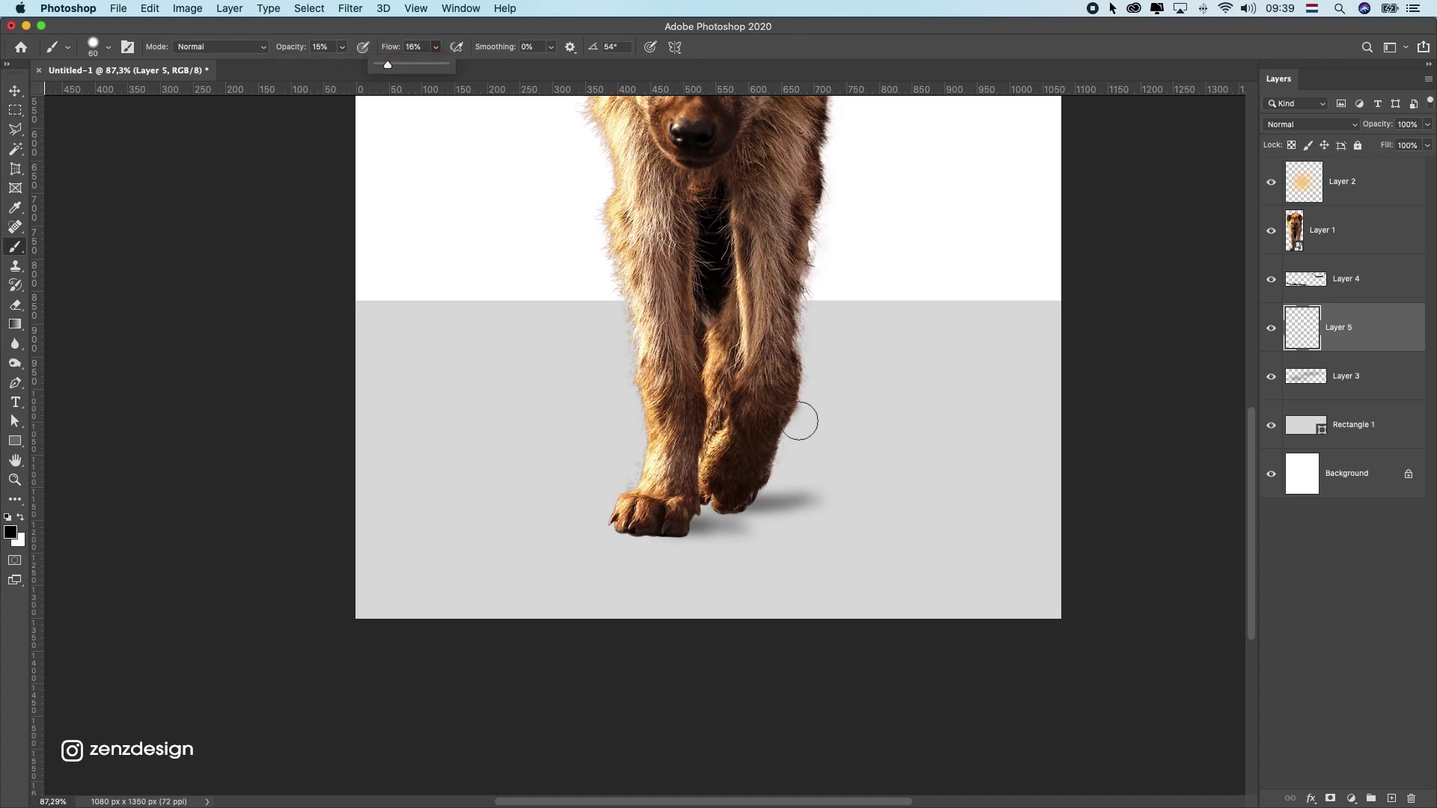
Enlarge the brush to 175 px, try a wide shadow stroke from the paws to the canvas's right edge, and undo it.
scroll(815, 475, down, 4)
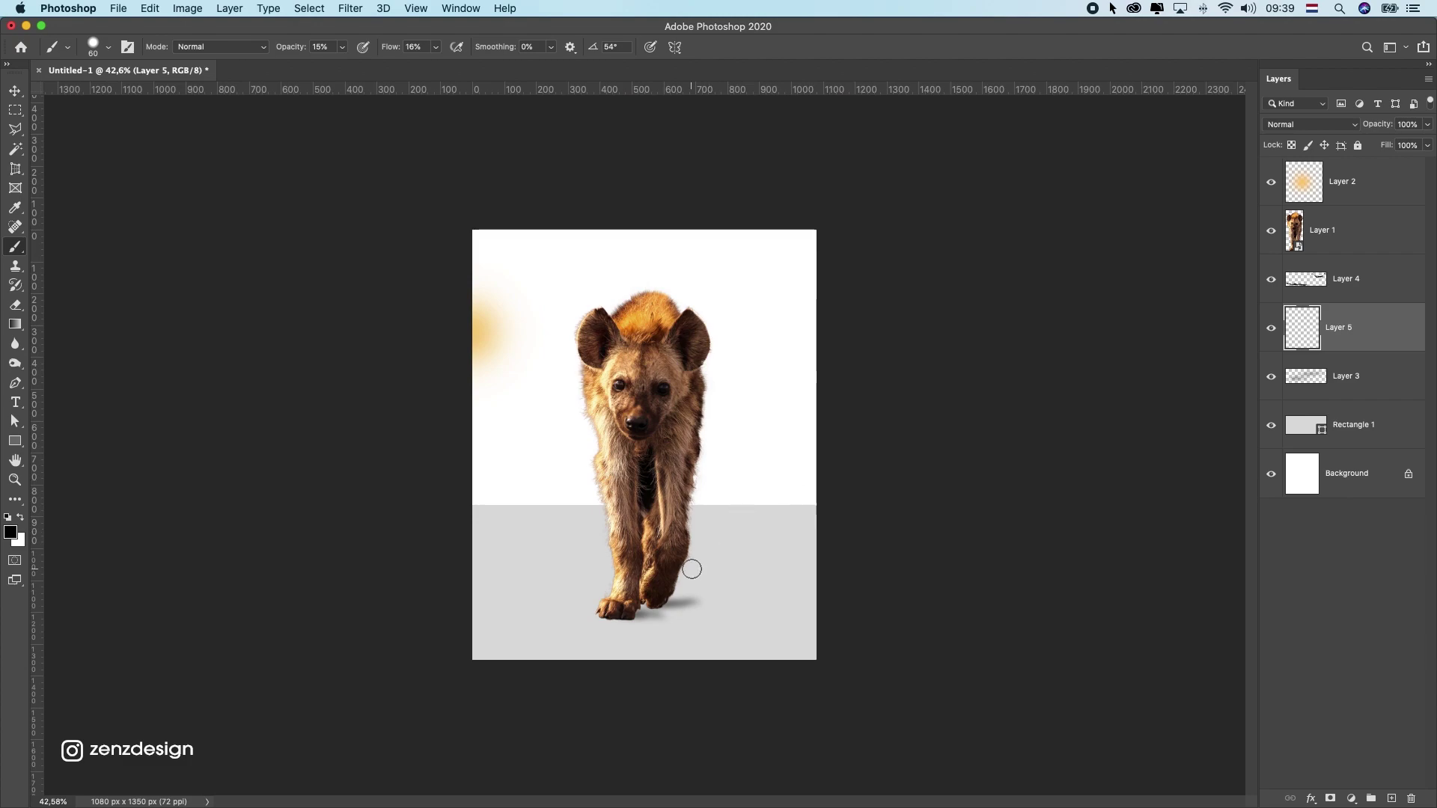
key(bracketright)
key(bracketright)
key(bracketright)
key(bracketright)
key(bracketright)
key(bracketright)
key(bracketright)
drag(651, 588, 818, 577)
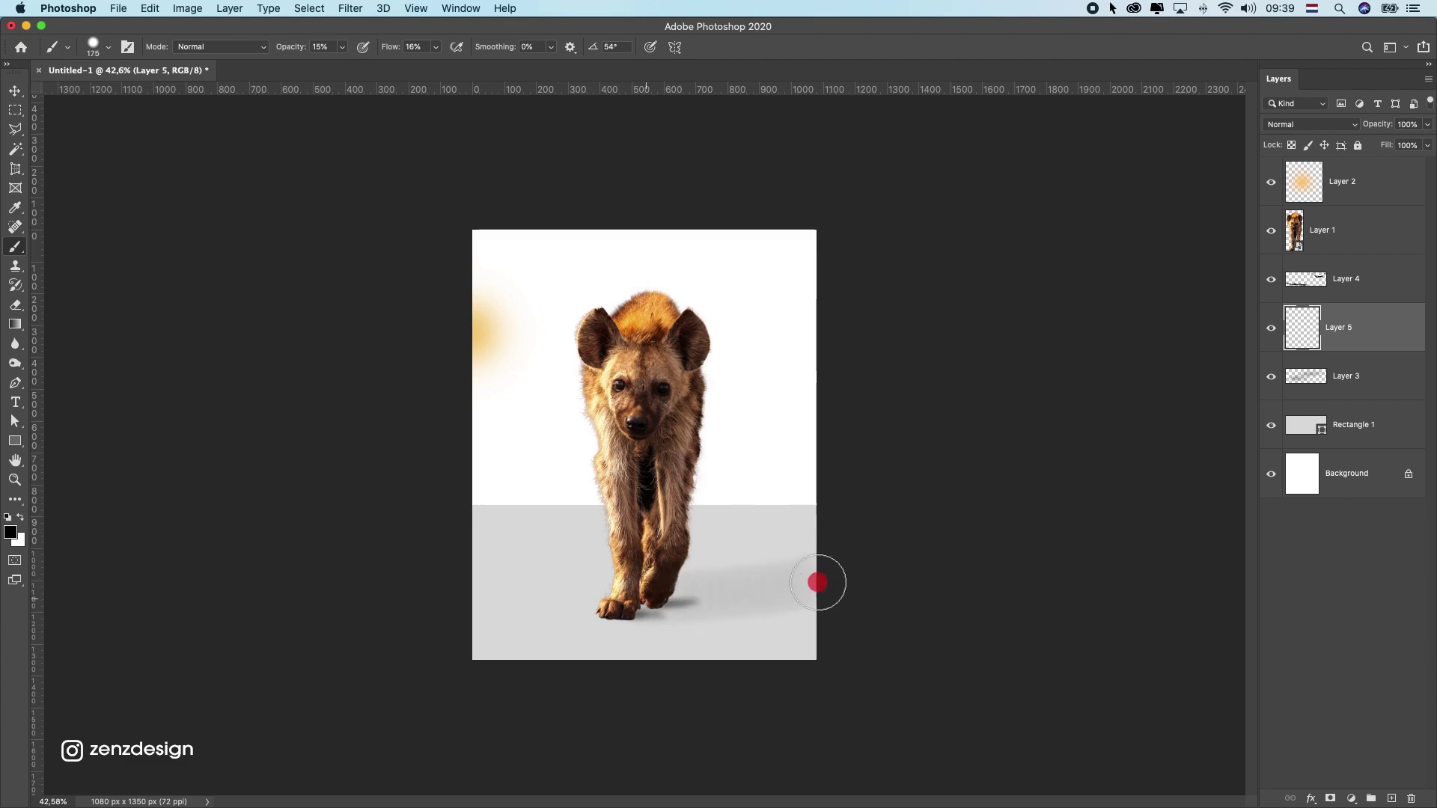
key(ctrl+z)
Soften the brush, enlarge it to 200 px and paint a broad cast shadow from the paws toward the canvas's right edge.
click(92, 47)
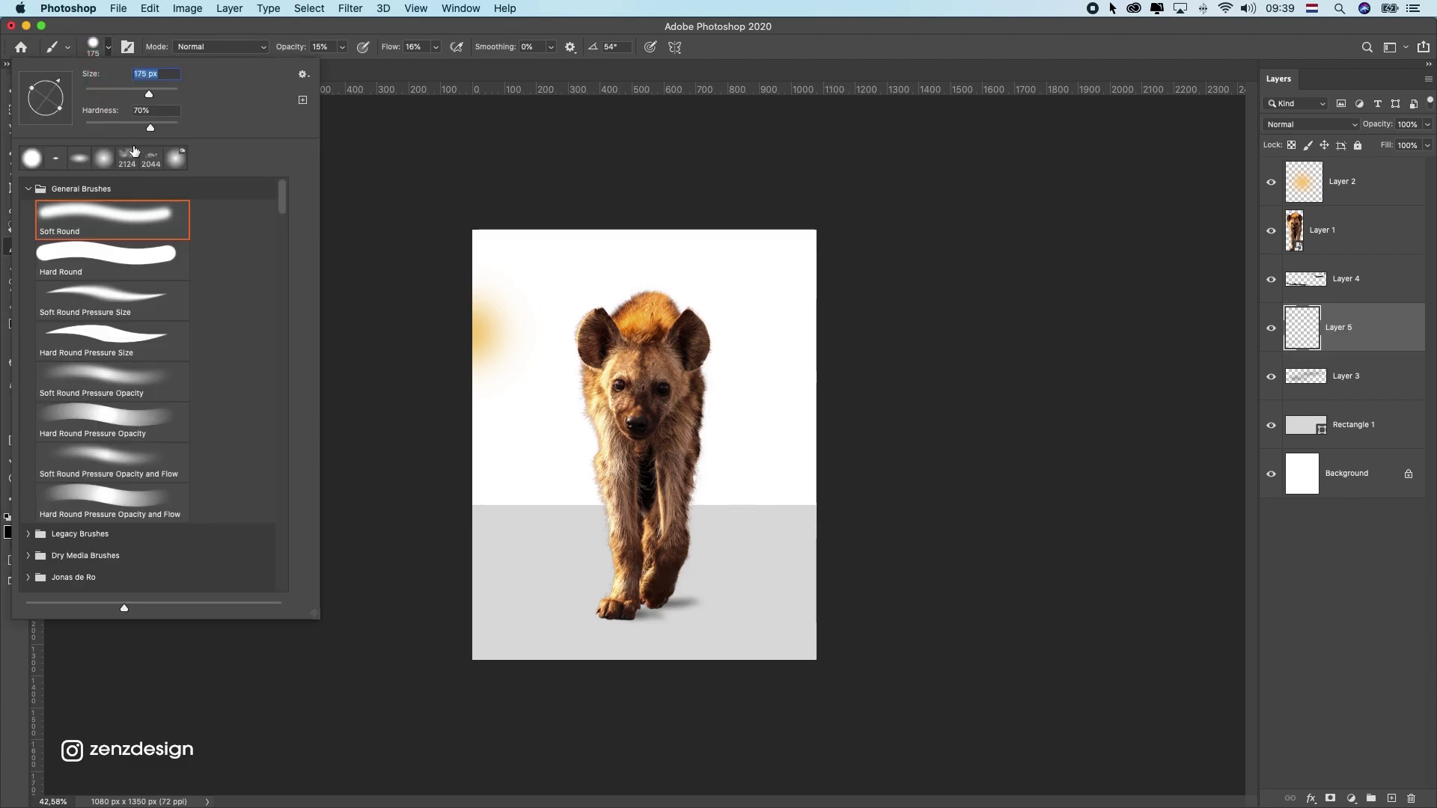
drag(75, 122, 58, 121)
click(334, 21)
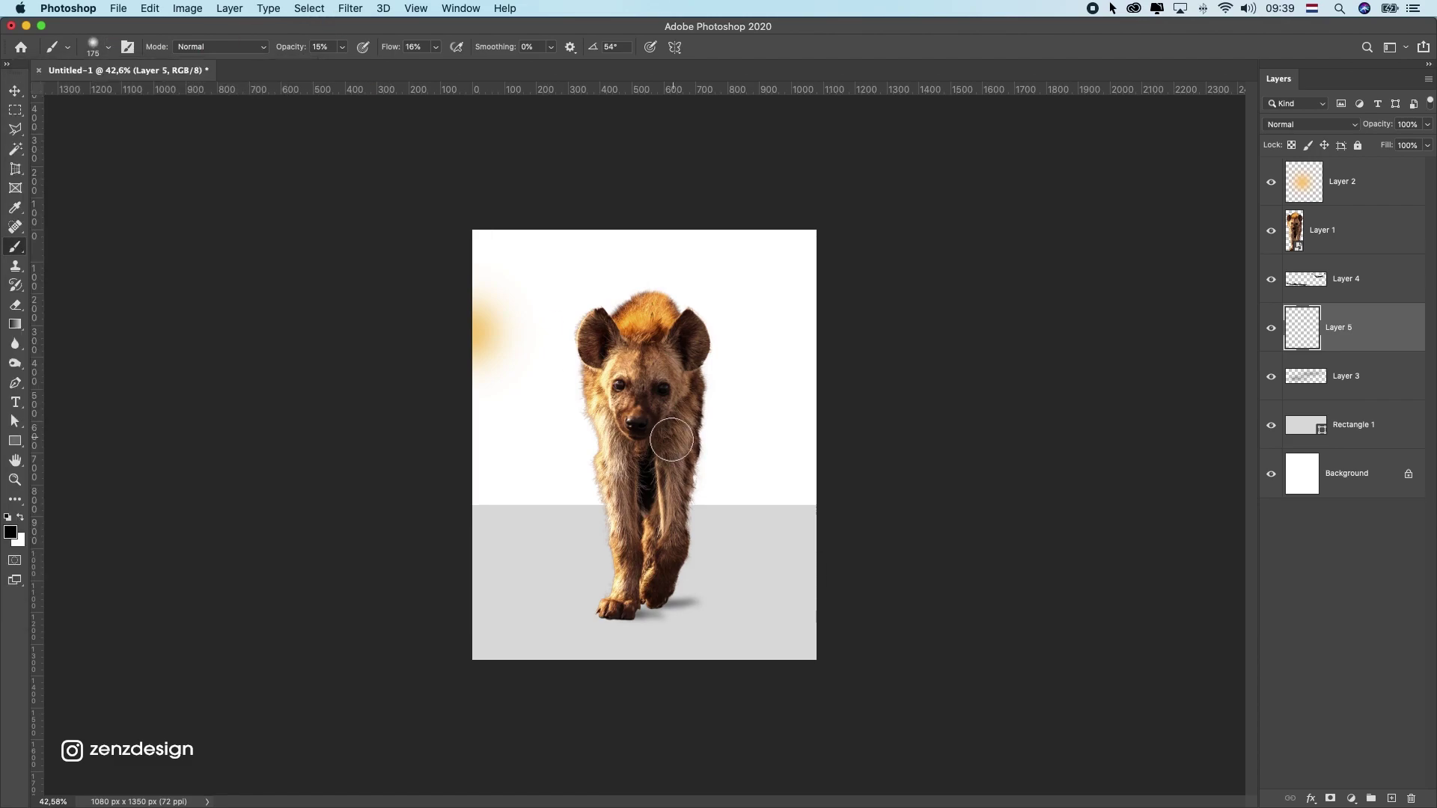
key(bracketright)
drag(645, 603, 778, 595)
mouse_move(637, 602)
mouse_down()
mouse_move(892, 580)
mouse_move(722, 604)
mouse_move(705, 589)
mouse_move(824, 601)
mouse_move(662, 596)
mouse_move(817, 582)
mouse_move(874, 594)
mouse_move(685, 612)
mouse_move(857, 626)
mouse_move(628, 612)
mouse_move(973, 621)
mouse_move(645, 596)
mouse_move(923, 585)
mouse_move(682, 621)
mouse_up()
key(super+z)
Squash the broad cast shadow slightly in height from its upper edge with Free Transform.
key(super+t)
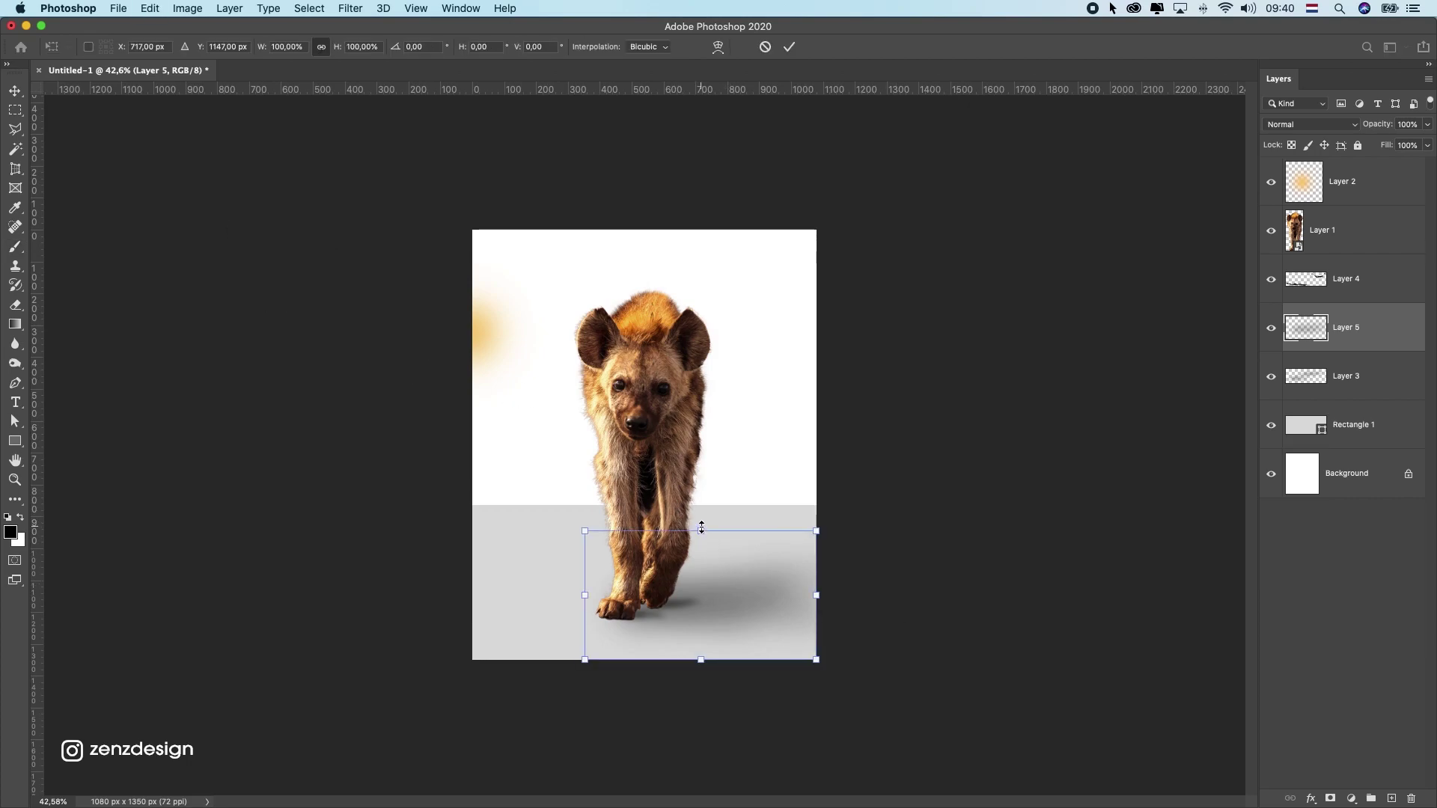
drag(701, 527, 700, 541)
key(Return)
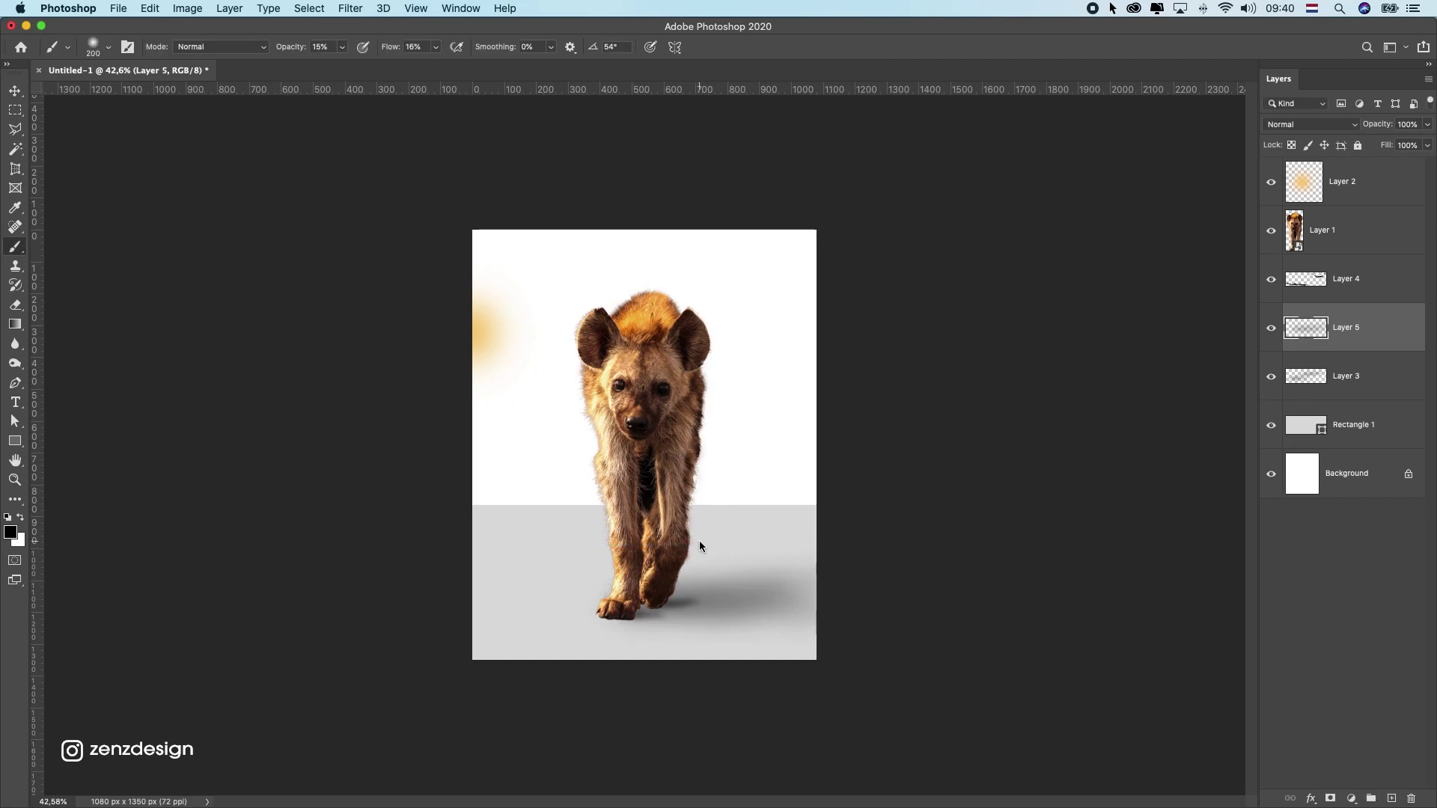
Compare Layer 4 on and off, and hide the earlier soft shadow on Layer 3.
click(1311, 288)
click(1270, 281)
click(1267, 287)
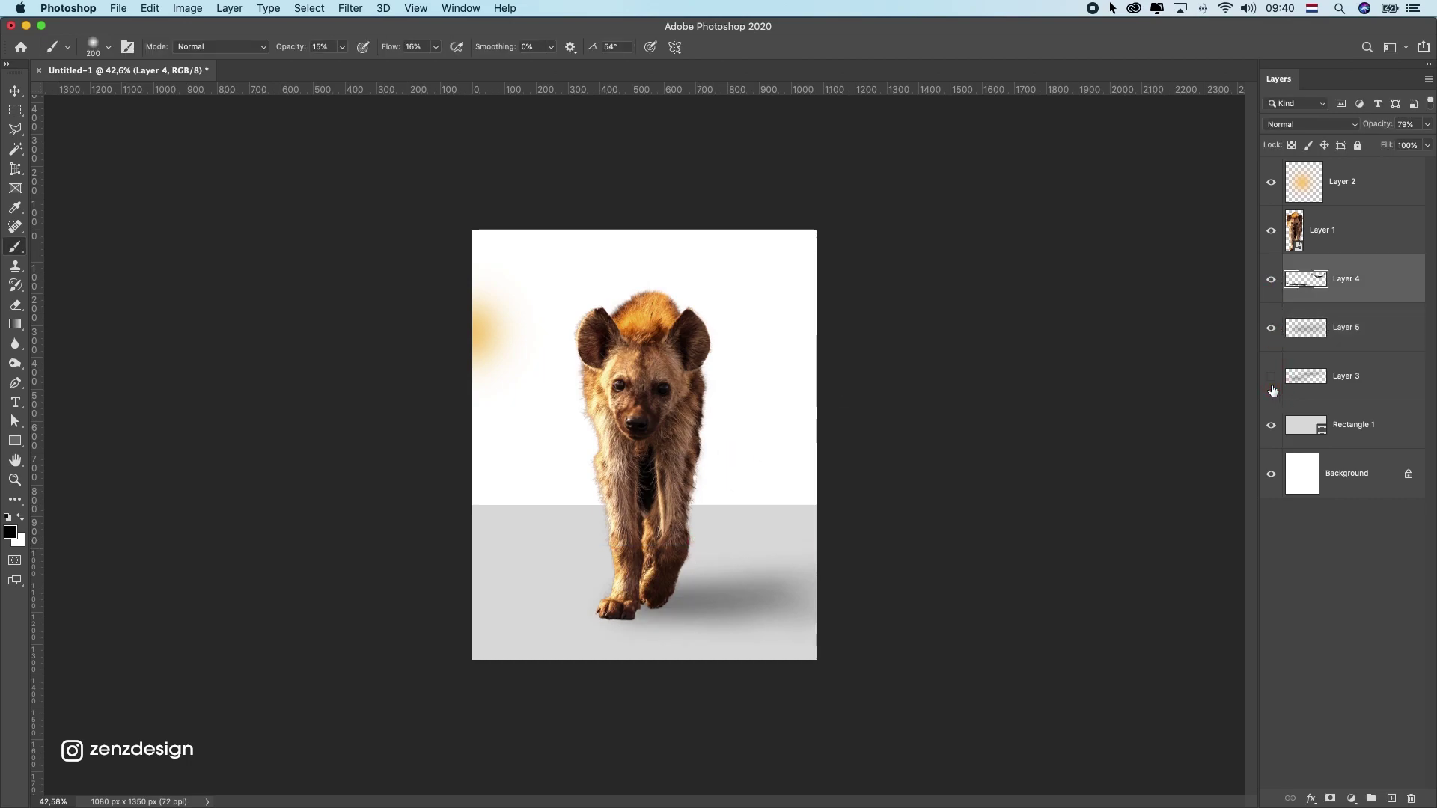
click(1357, 392)
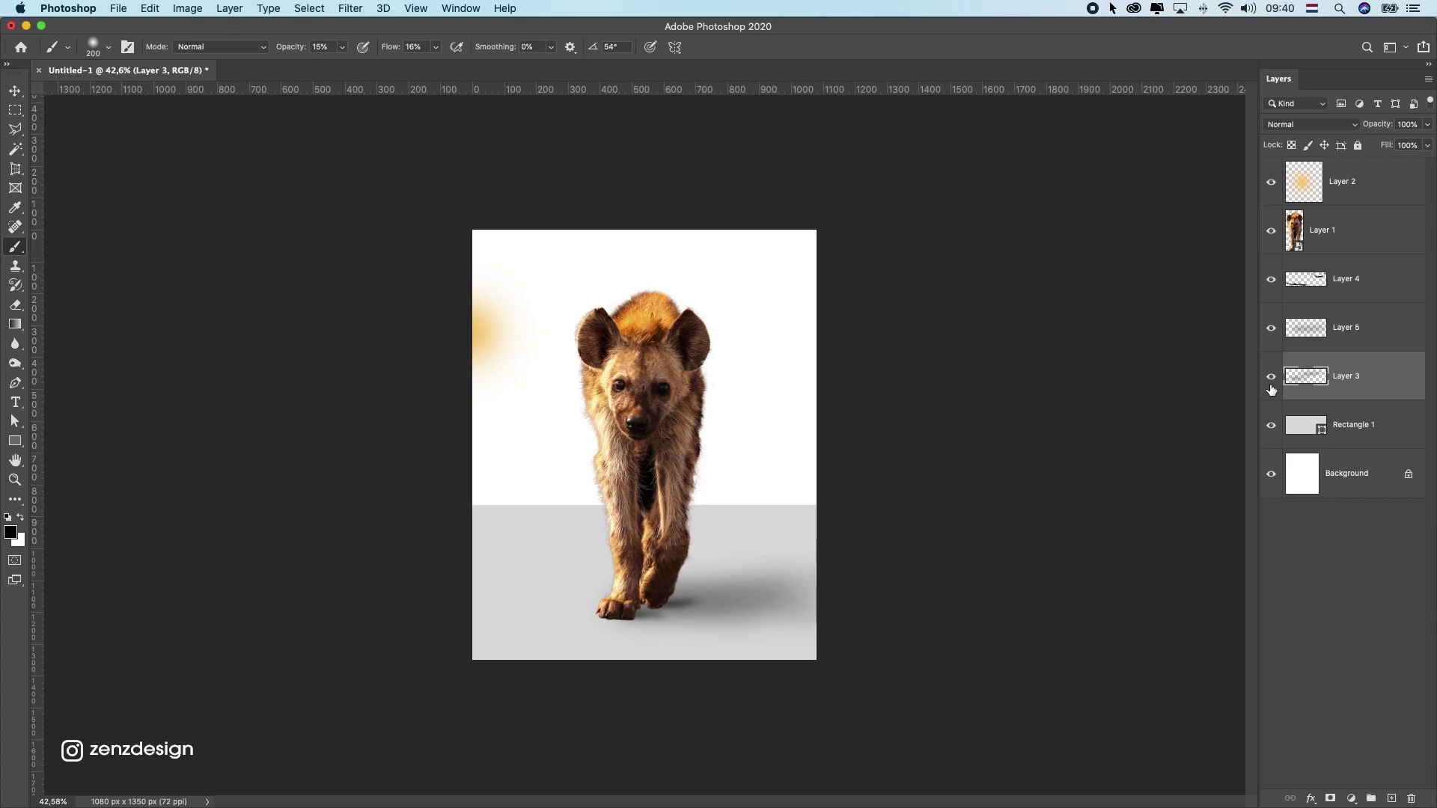
click(1271, 387)
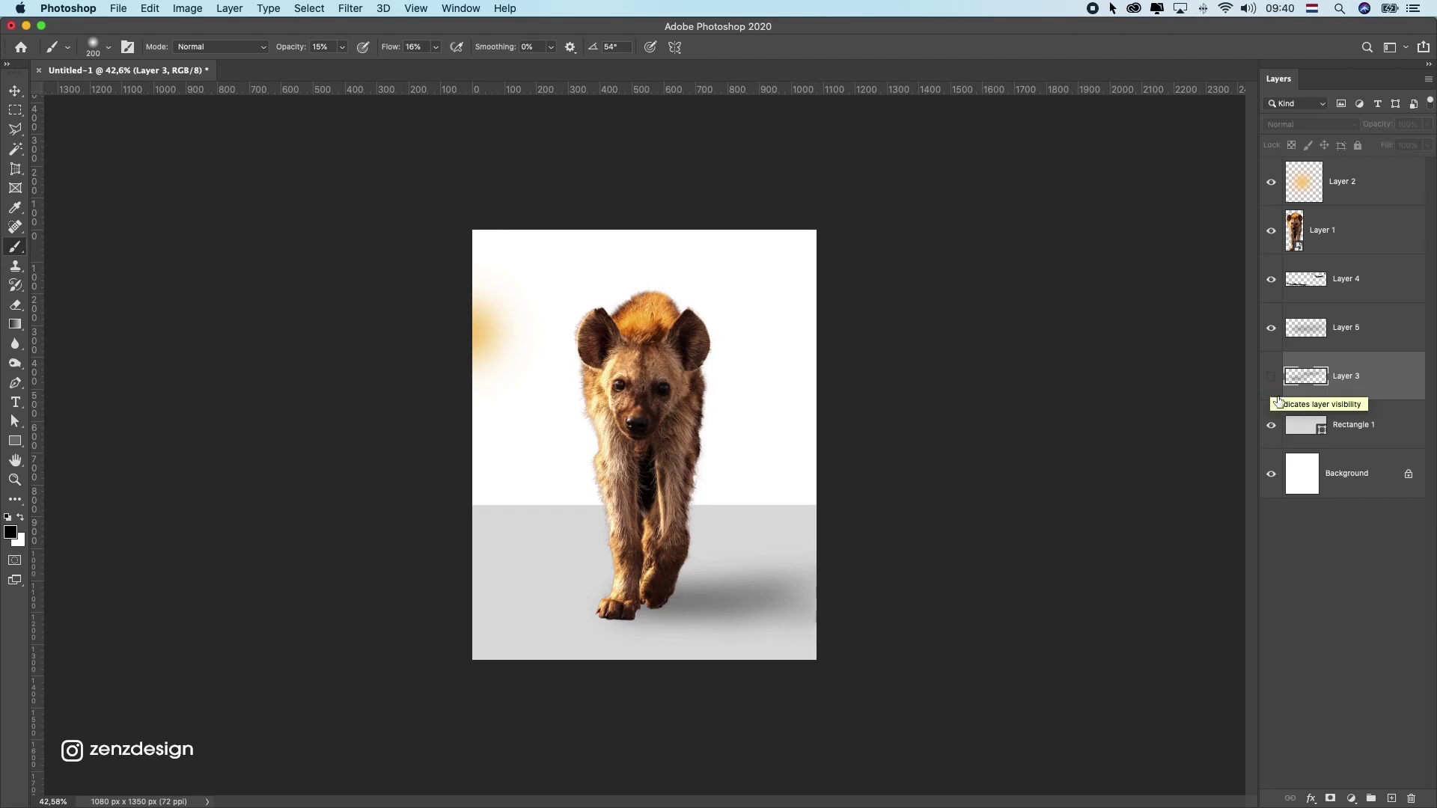
Add a new layer between Layer 5 and Layer 3 and shrink the brush to 10 px.
click(1391, 798)
scroll(735, 611, up, 1)
scroll(734, 612, up, 6)
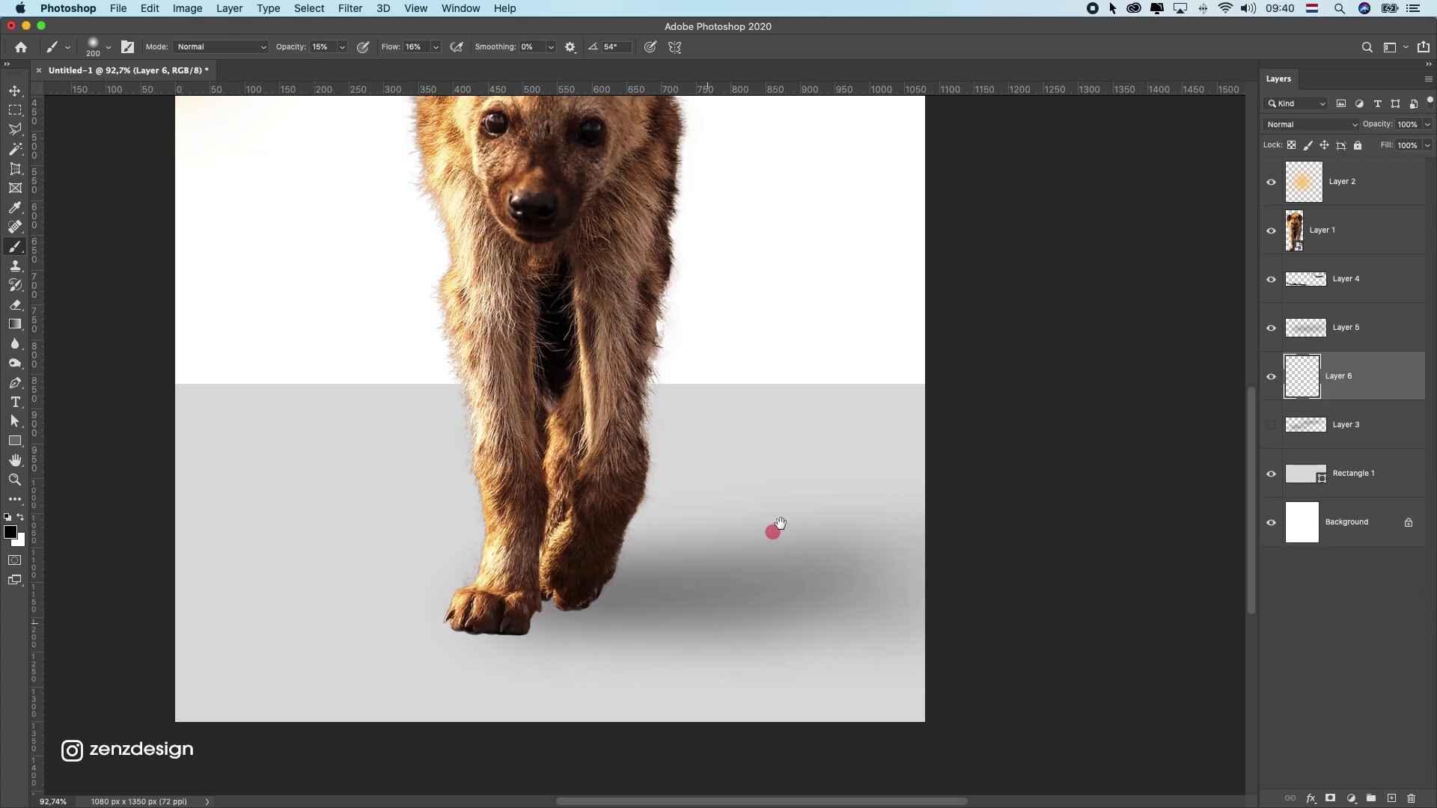
key(bracketleft)
key(bracketleft)
key(bracketleft)
key(bracketleft)
key(bracketleft)
key(bracketleft)
key(bracketleft)
key(bracketleft)
key(bracketleft)
key(bracketleft)
key(bracketleft)
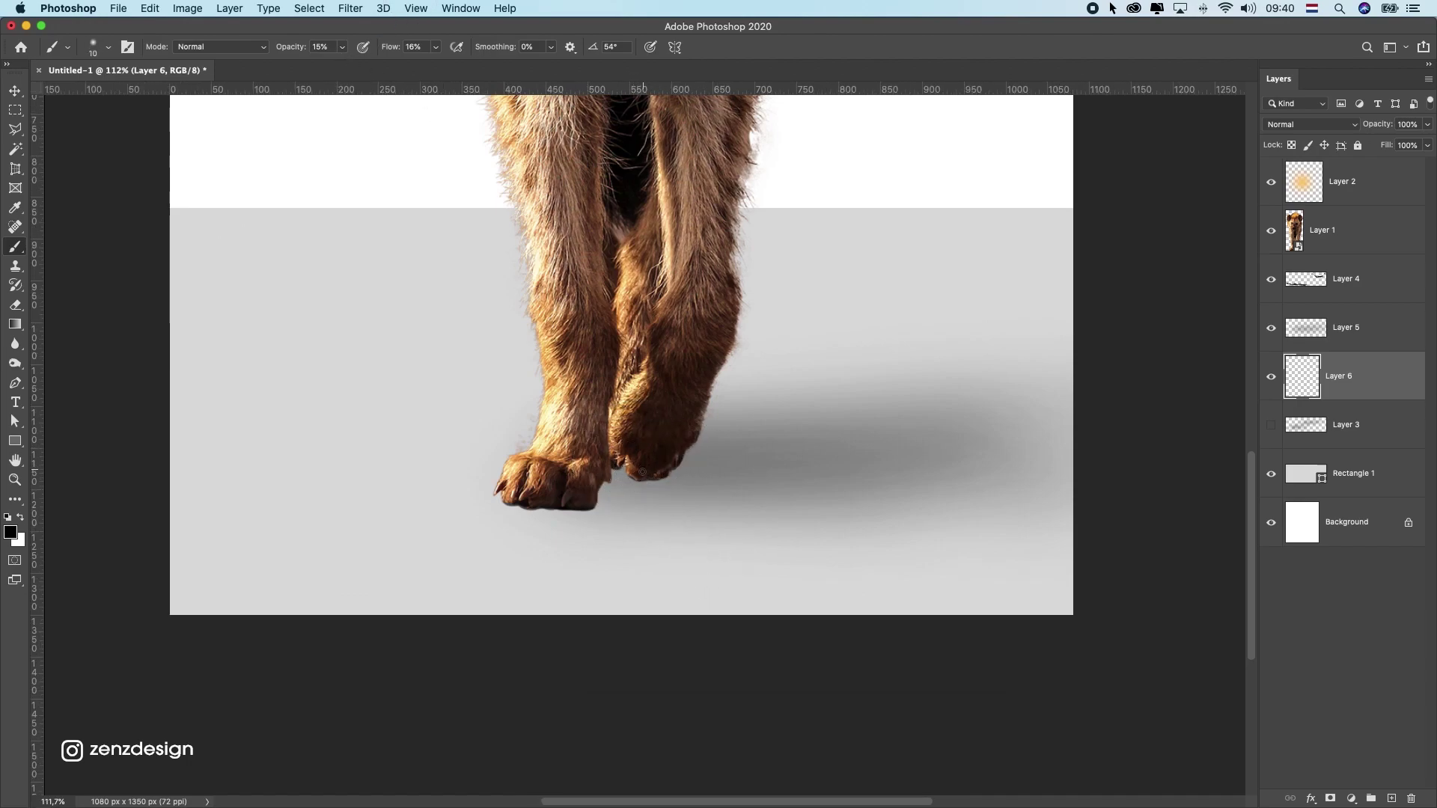
Enlarge the brush to 25 px and paint a tighter soft shadow under and beside the rear paw.
drag(700, 481, 629, 478)
key(bracketright)
key(bracketright)
key(bracketright)
key(bracketright)
drag(636, 478, 722, 472)
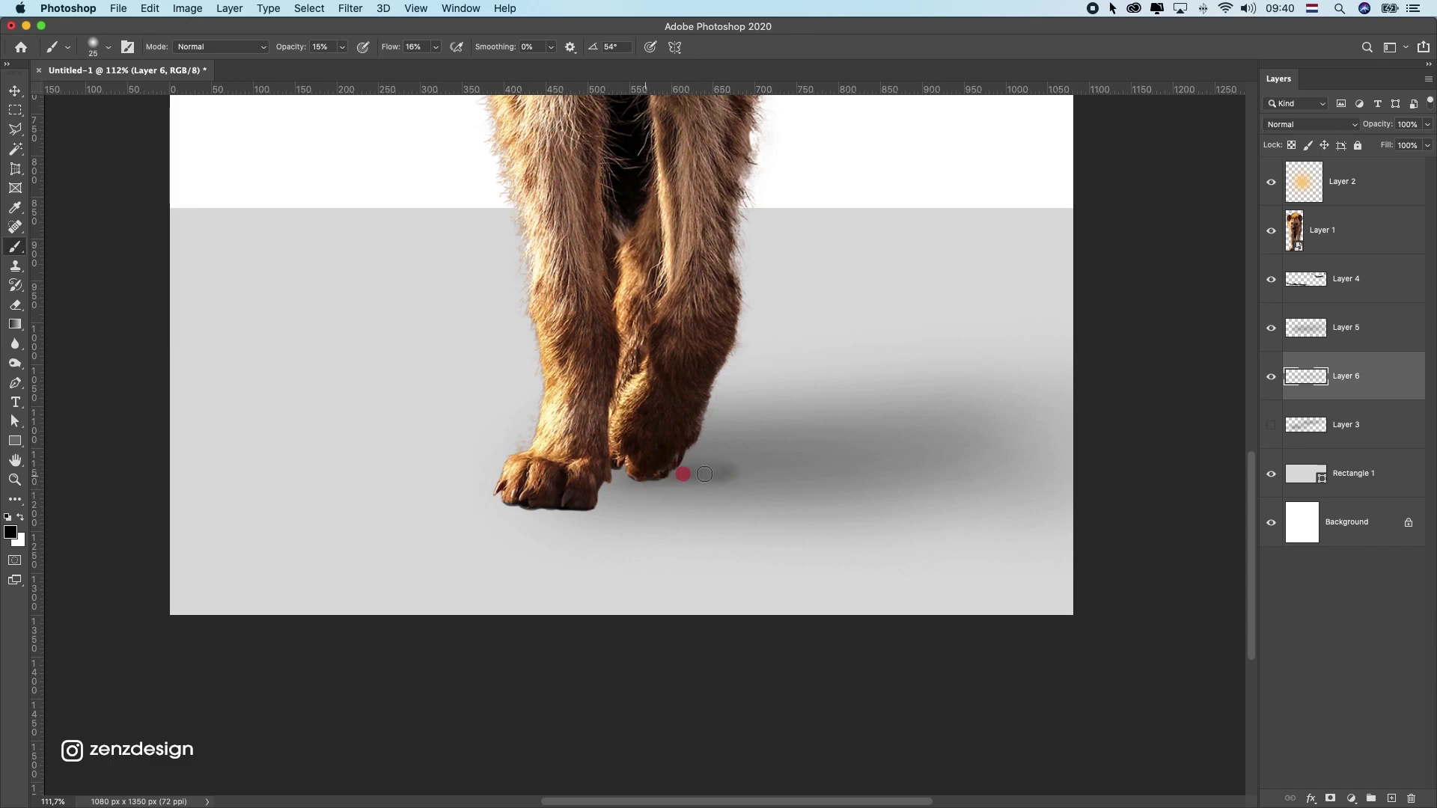
click(645, 480)
click(636, 482)
Paint a tighter soft shadow beside the front paw and undo the last extra dab near the rear paw.
click(644, 505)
click(657, 504)
drag(570, 499, 679, 498)
click(619, 490)
click(641, 502)
key(super+0)
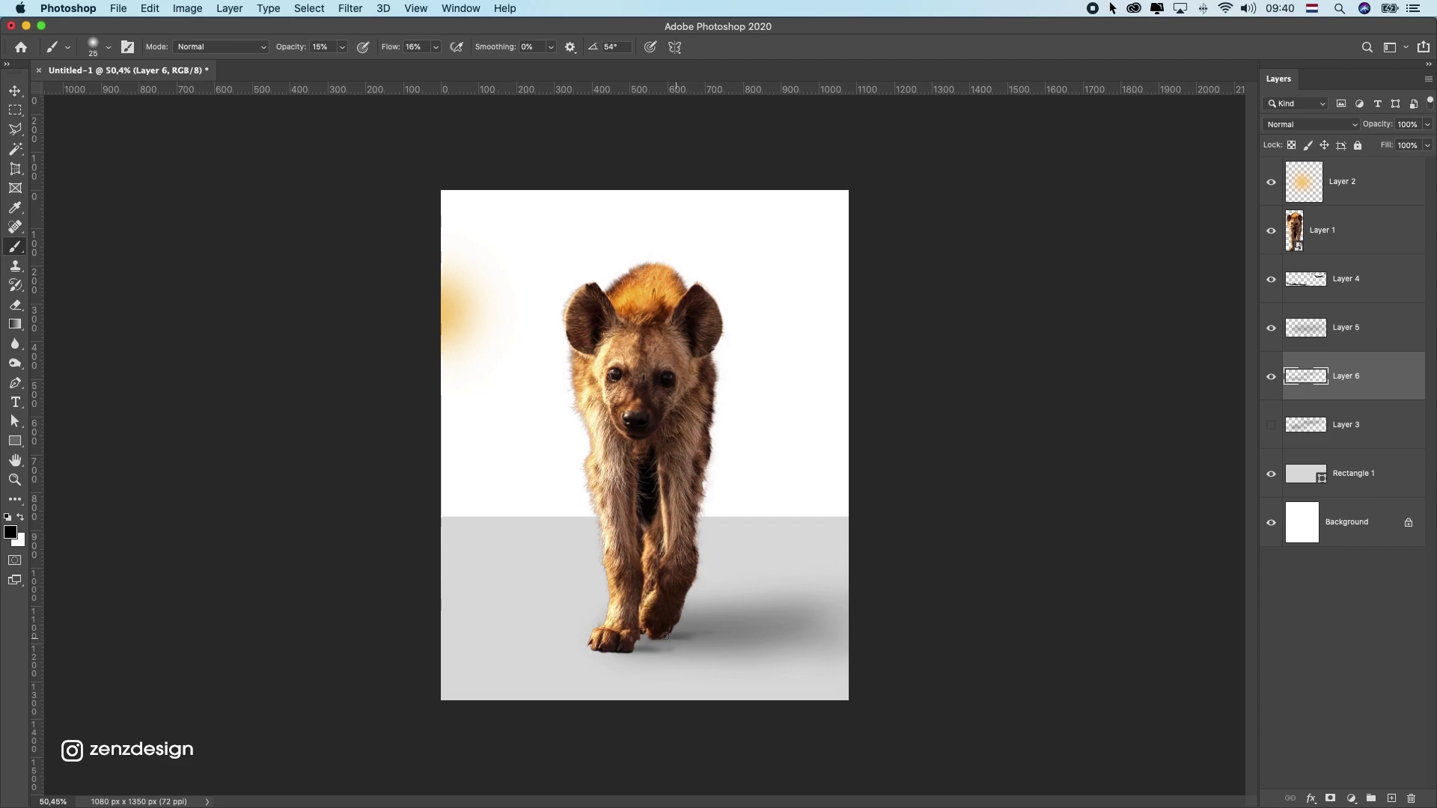
click(669, 630)
key(super+z)
Compare the shadows on Layer 3 and Layer 6 by toggling them, and leave both layers hidden.
click(1271, 420)
click(1273, 385)
click(1275, 384)
click(1278, 423)
click(1276, 384)
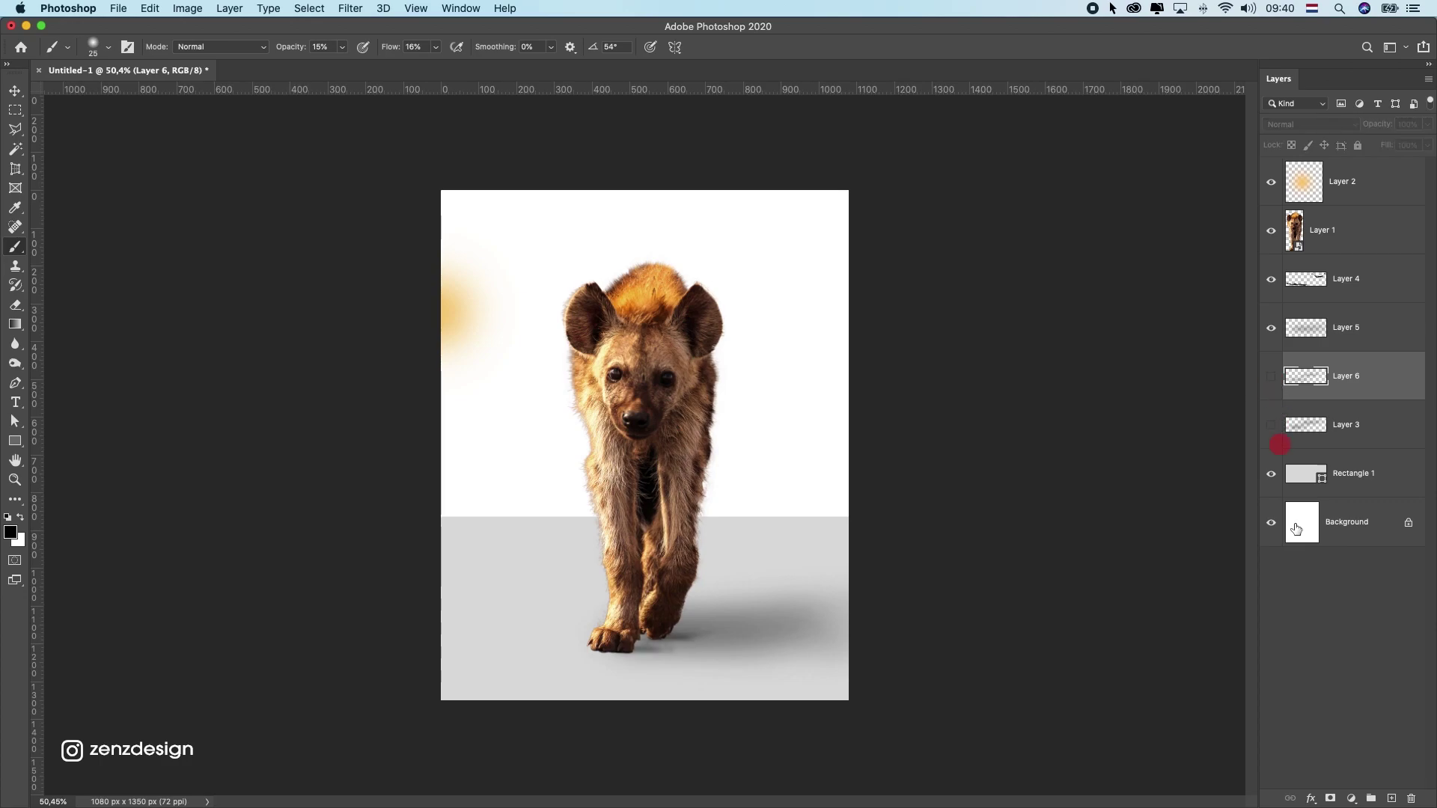
Add a new layer above the hidden Layer 6 and set the brush opacity and flow to 12% each.
click(1392, 799)
scroll(529, 603, up, 5)
drag(706, 642, 689, 439)
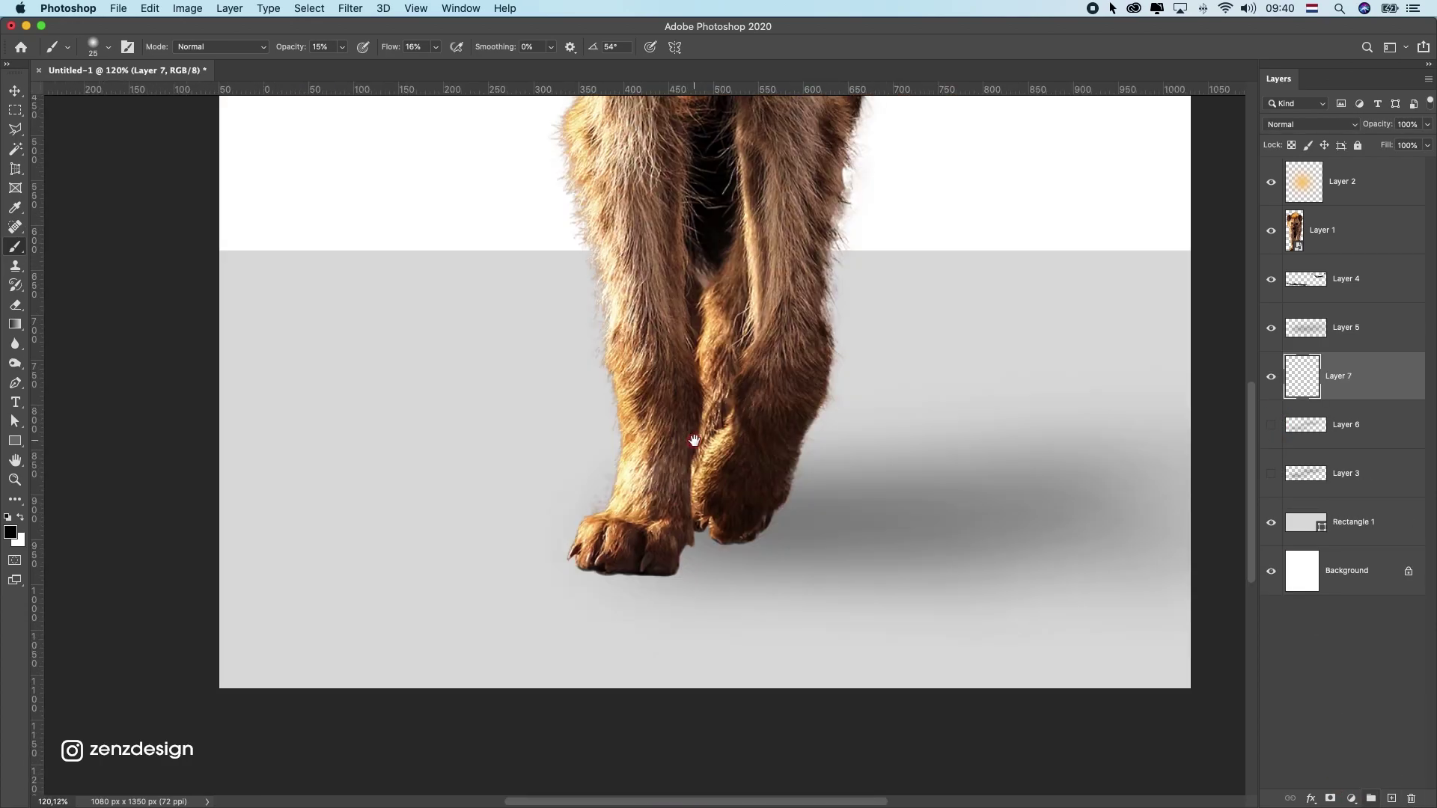
click(341, 48)
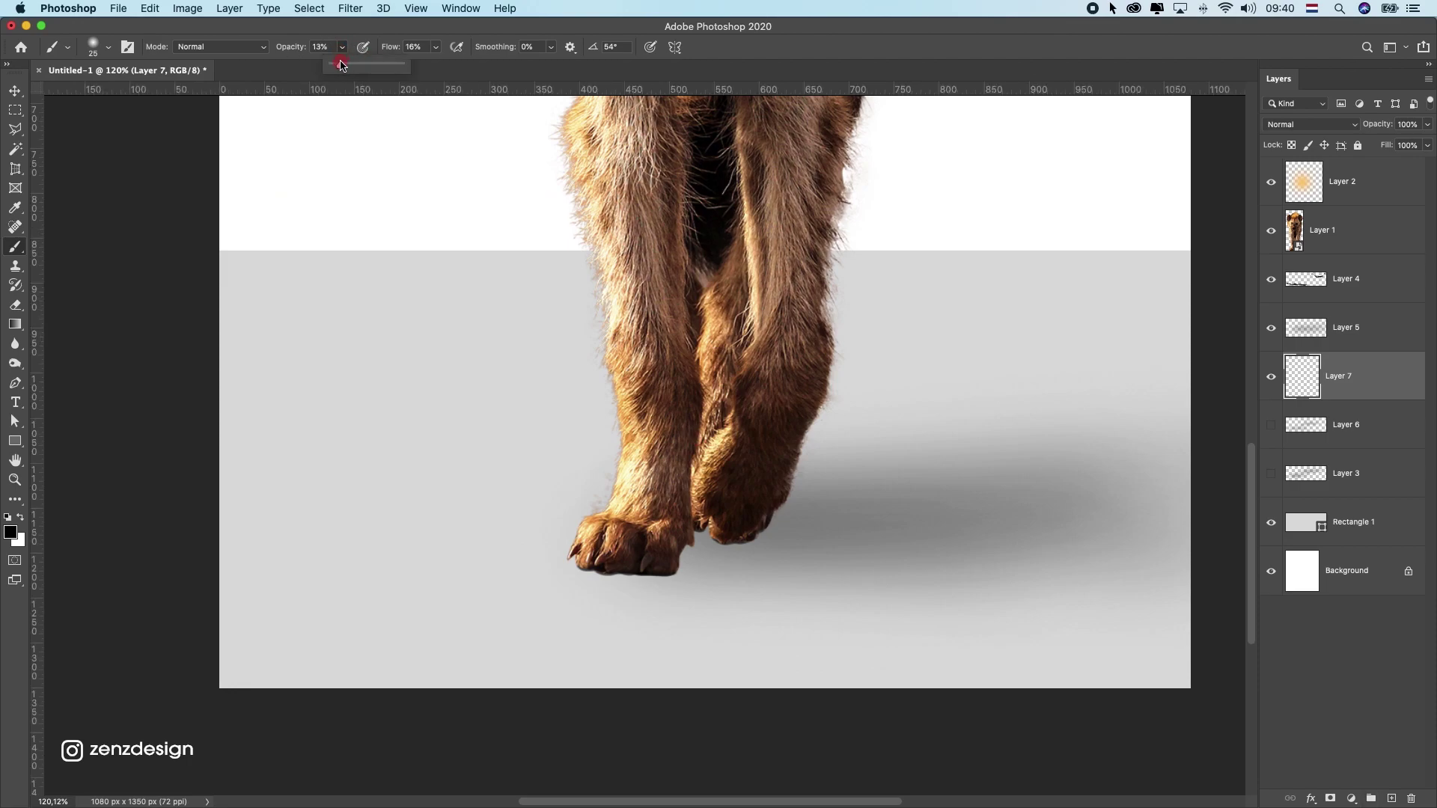
click(436, 47)
drag(433, 66, 429, 65)
click(465, 32)
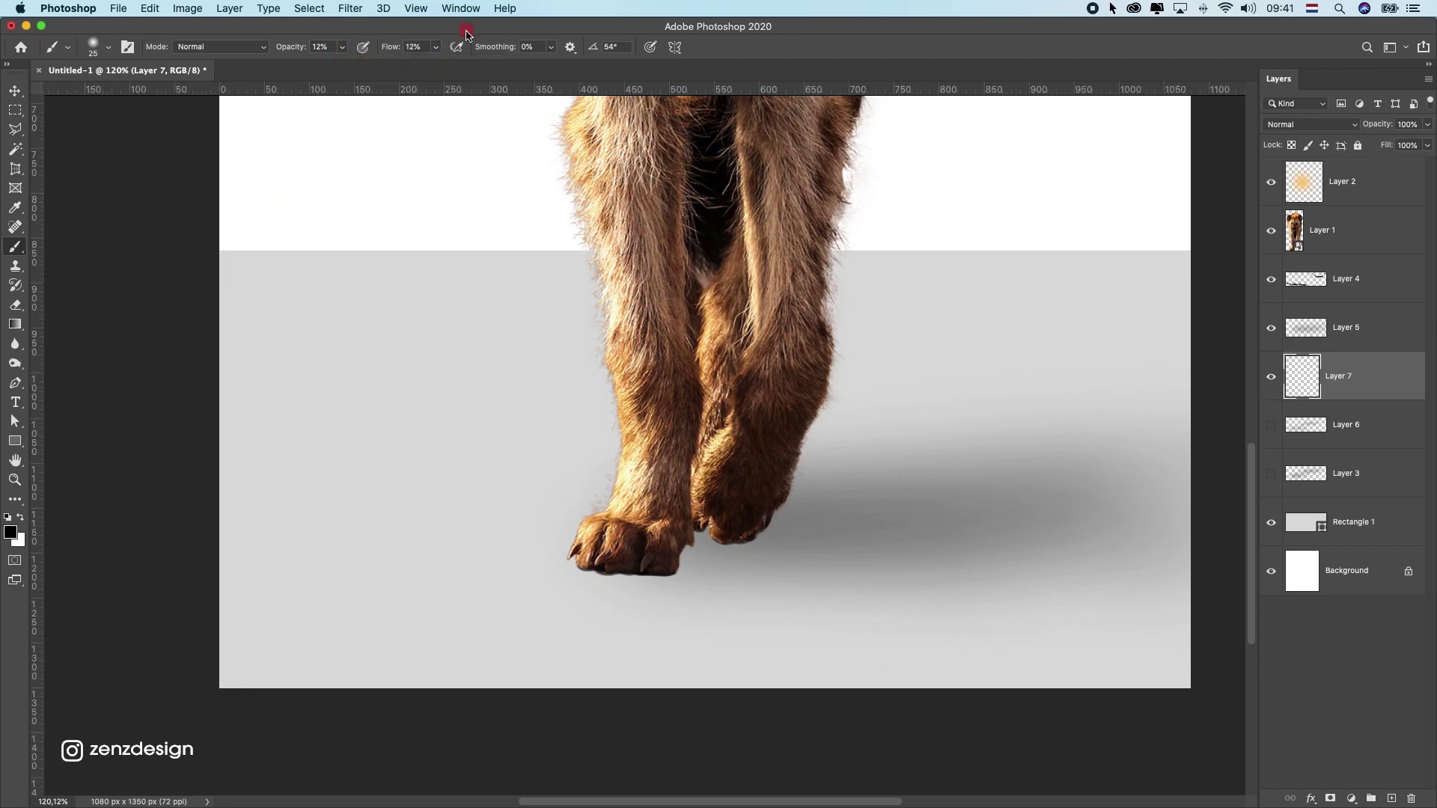
Paint short soft shadows beside the rear and front paws, on the side away from the light, finishing with a 20 px brush.
scroll(670, 673, up, 1)
scroll(672, 608, up, 5)
key([)
mouse_move(671, 565)
mouse_down()
mouse_move(629, 561)
mouse_move(697, 565)
mouse_move(660, 546)
mouse_move(650, 561)
mouse_move(736, 556)
mouse_move(666, 564)
mouse_move(637, 545)
mouse_move(822, 549)
mouse_move(712, 547)
mouse_move(771, 514)
mouse_move(896, 516)
mouse_move(757, 523)
mouse_move(854, 511)
mouse_up()
key(bracketright)
key(bracketright)
key(bracketright)
key(bracketright)
key(bracketleft)
key(bracketleft)
key(bracketleft)
mouse_move(757, 510)
mouse_down()
mouse_move(869, 516)
mouse_move(743, 517)
mouse_move(945, 501)
mouse_move(732, 500)
mouse_move(894, 502)
mouse_up()
drag(633, 546, 776, 565)
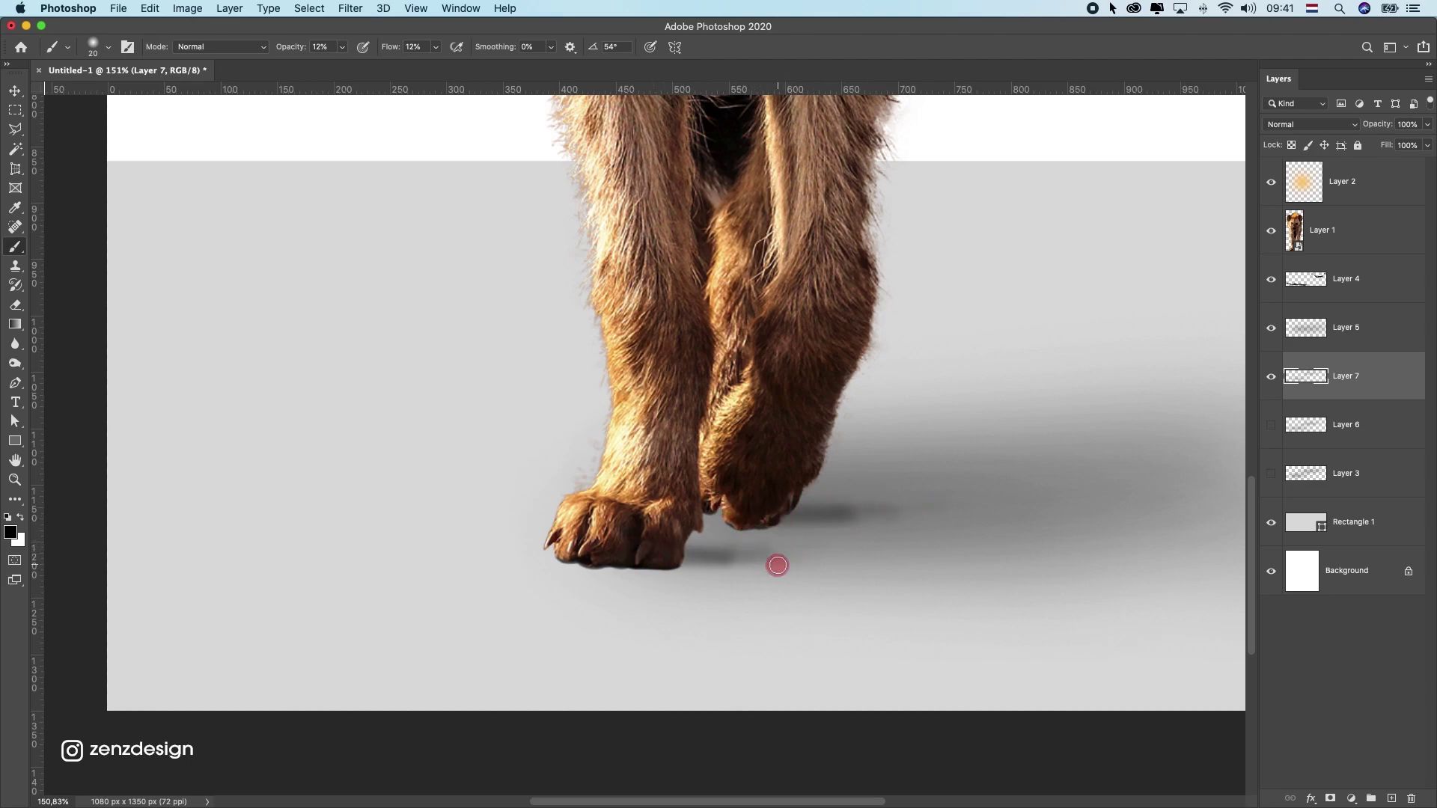
Enlarge the brush to 45 px, undo a stroke below the front paw and blend a softer shadow between the two paws.
scroll(771, 554, down, 5)
alt+scroll(655, 582, up, 3)
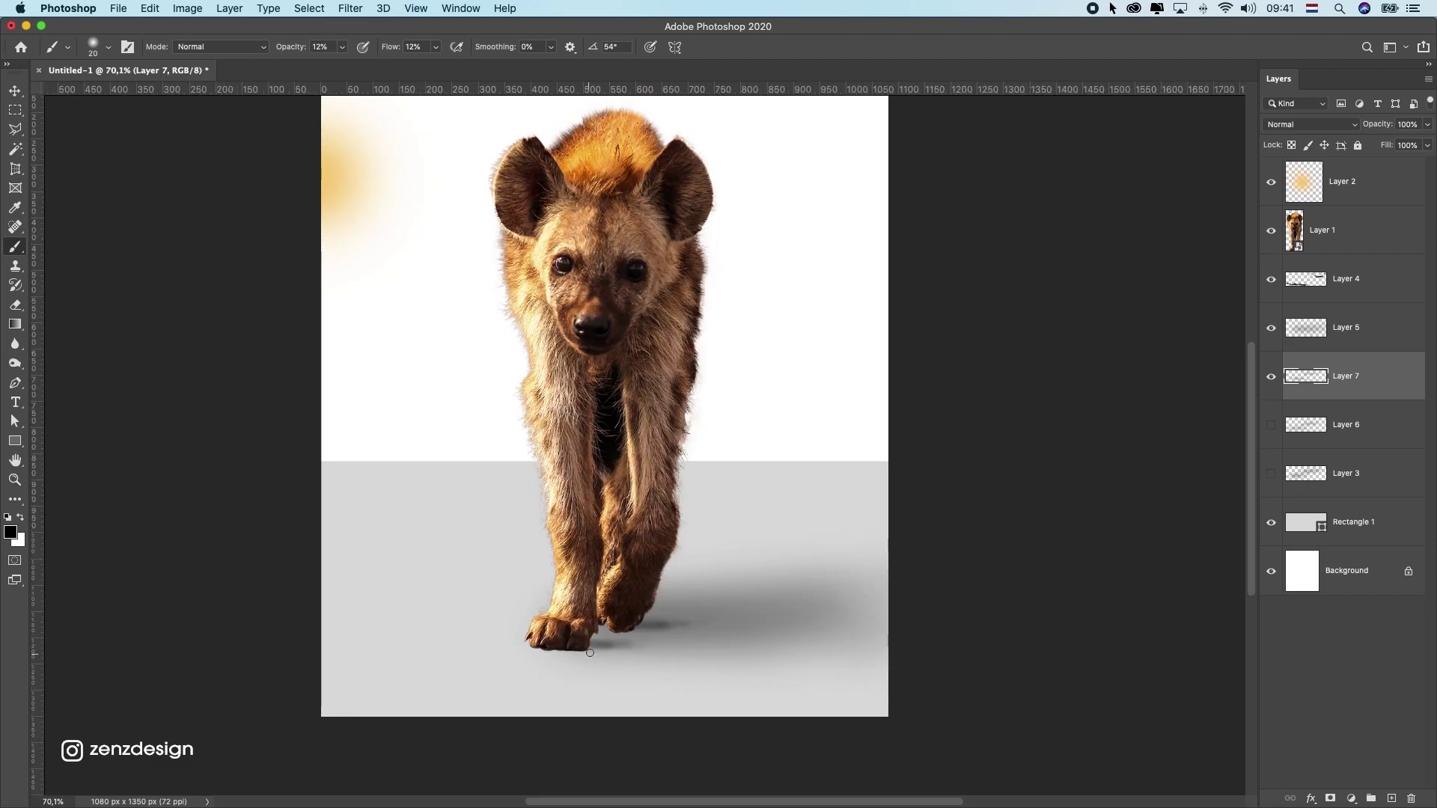
key(bracketright)
mouse_move(586, 646)
mouse_down()
mouse_move(608, 621)
mouse_move(587, 634)
mouse_move(630, 639)
mouse_move(612, 650)
mouse_move(599, 637)
mouse_move(689, 641)
mouse_move(478, 642)
mouse_up()
key(super+z)
mouse_move(572, 638)
mouse_down()
mouse_move(661, 644)
mouse_move(648, 609)
mouse_up()
scroll(738, 594, down, 5)
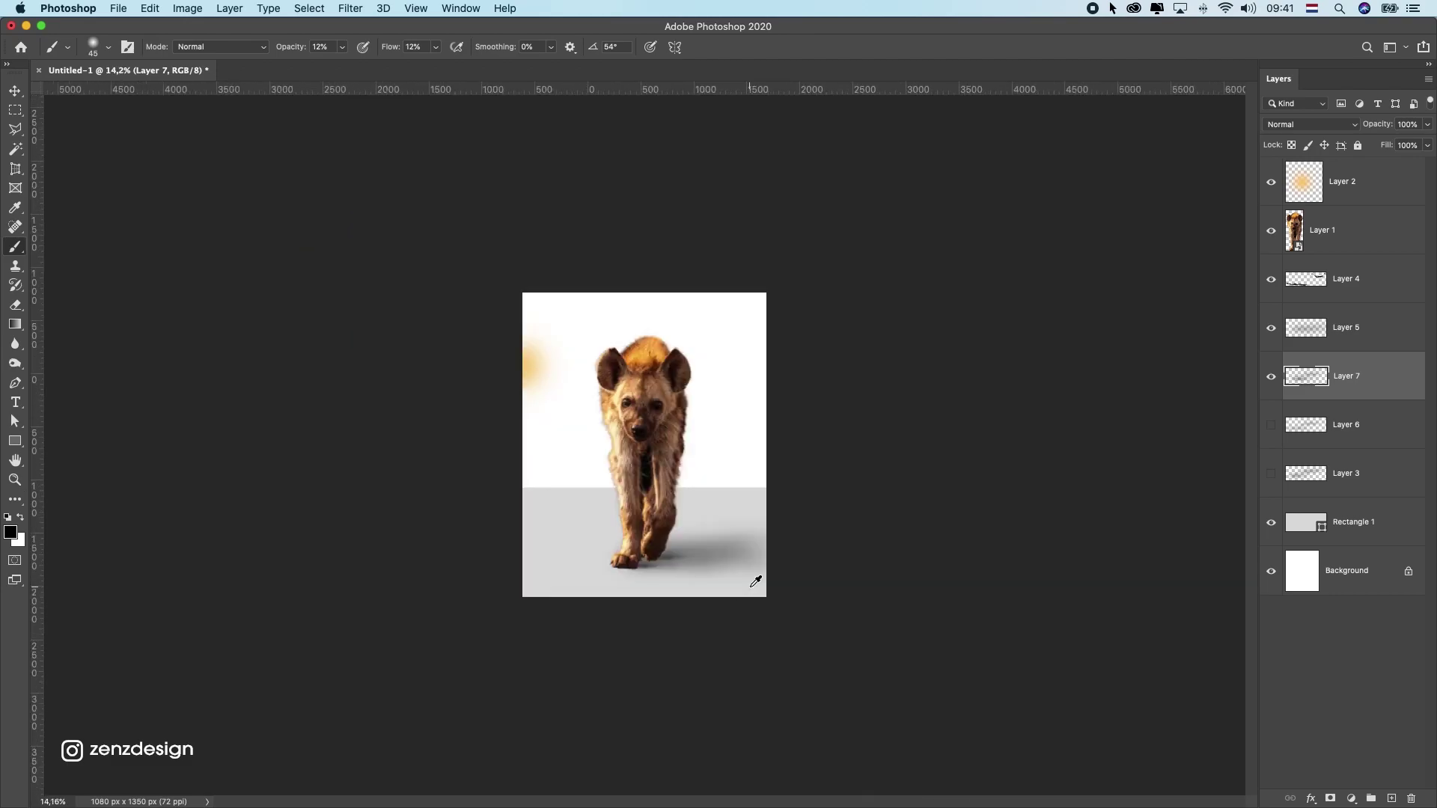
scroll(755, 582, up, 5)
scroll(592, 575, down, 1)
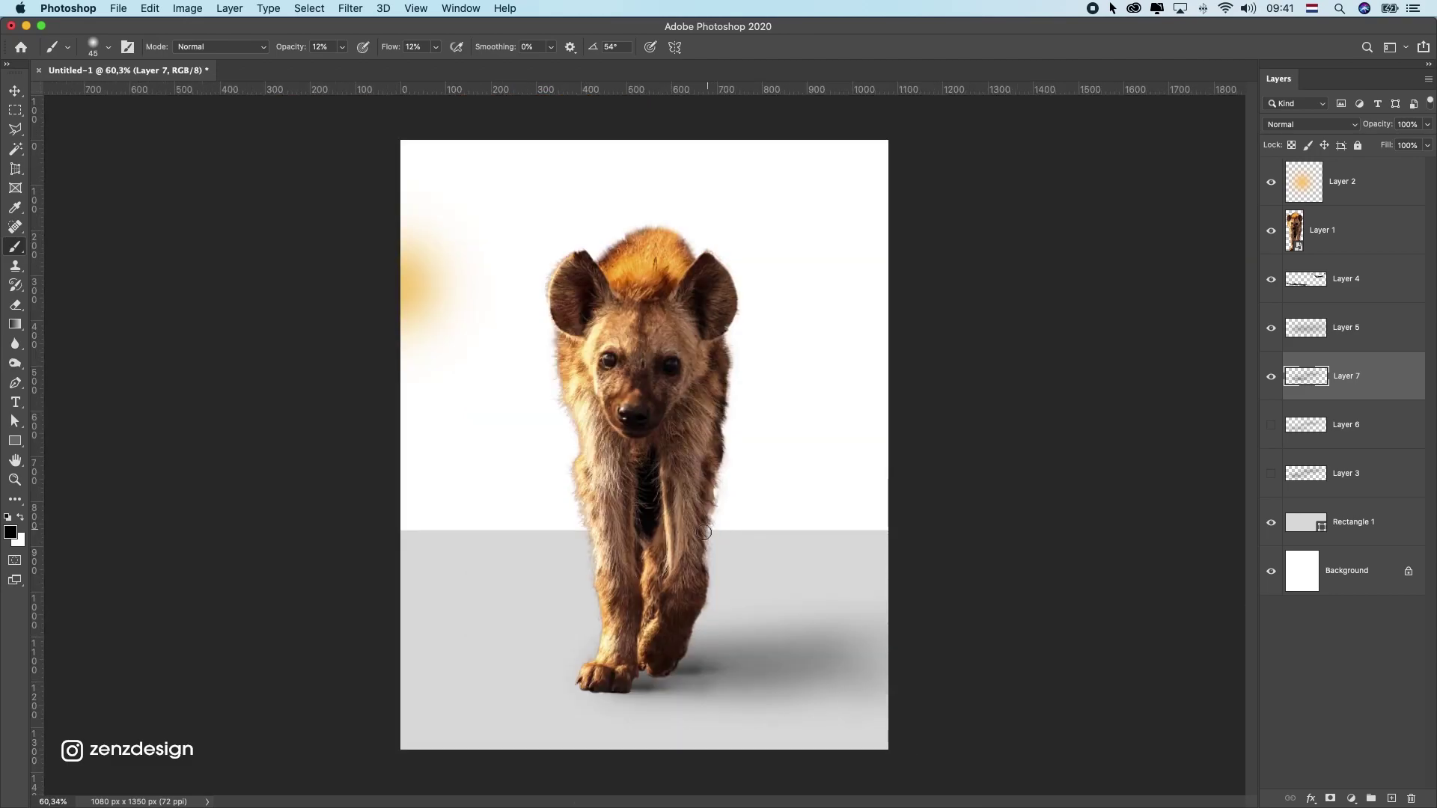
Duplicate the hyena layer, Layer 1, using the Move tool selection.
click(15, 91)
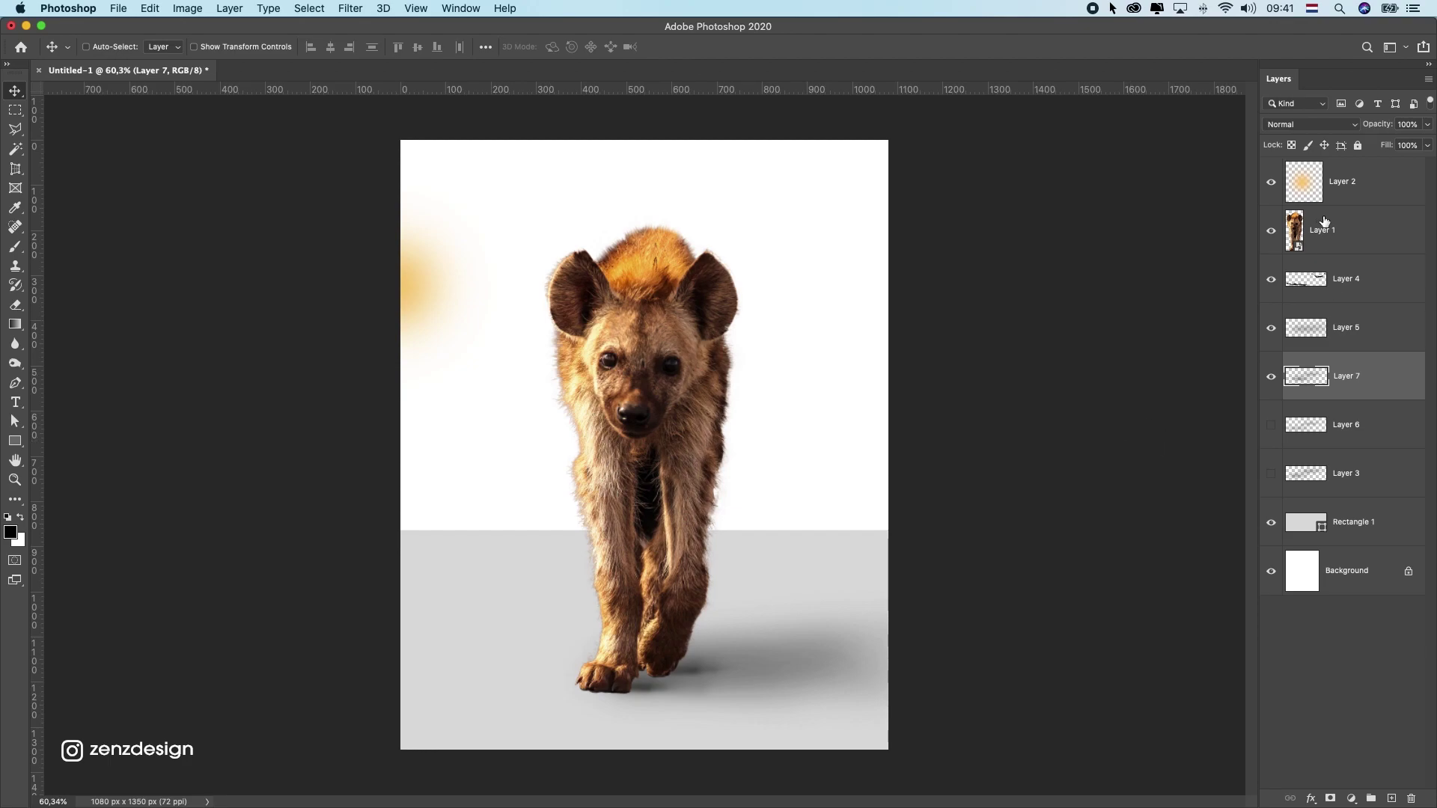
click(1340, 232)
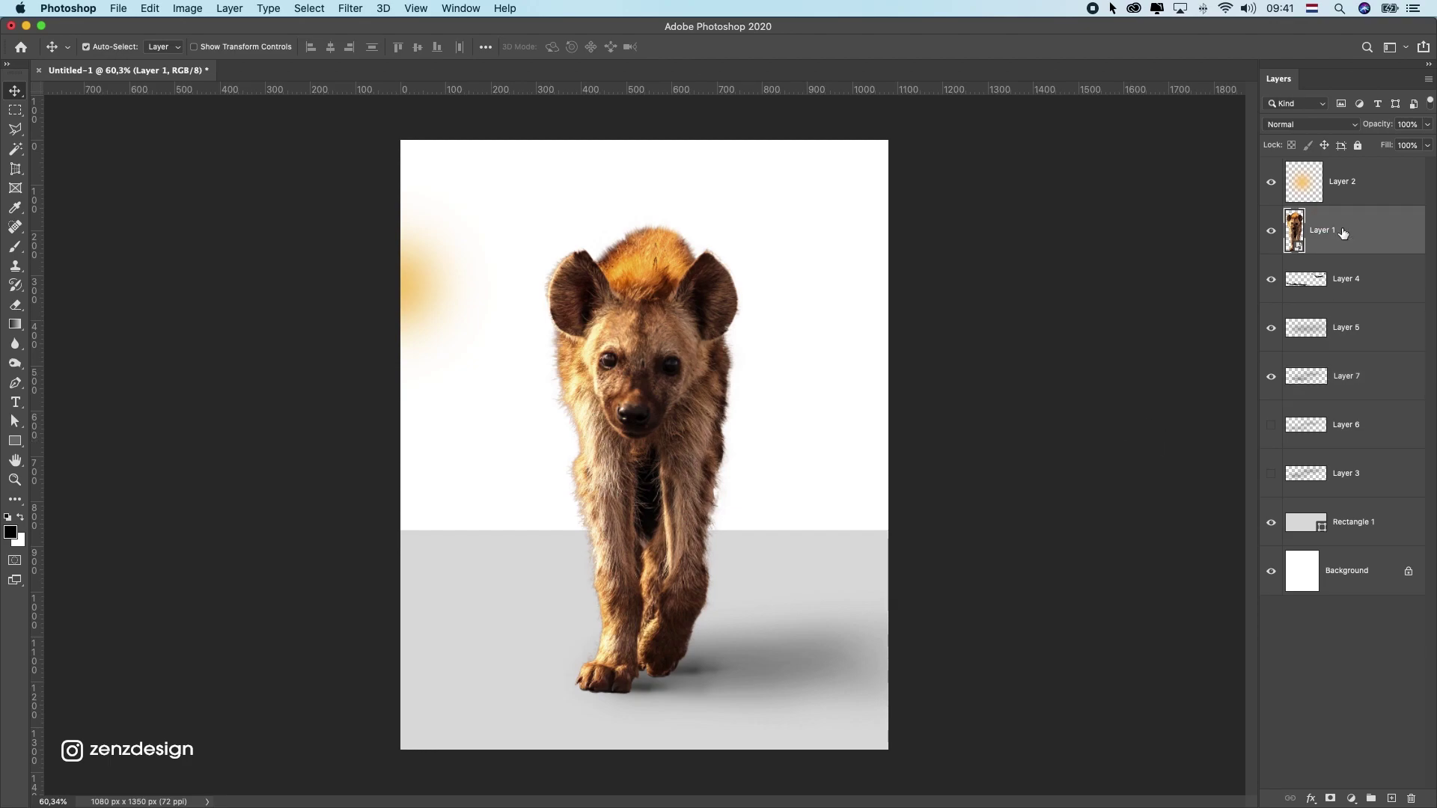
key(super+j)
Darken the hyena copy to solid black by lowering its lightness to the minimum with Hue/Saturation.
key(super+u)
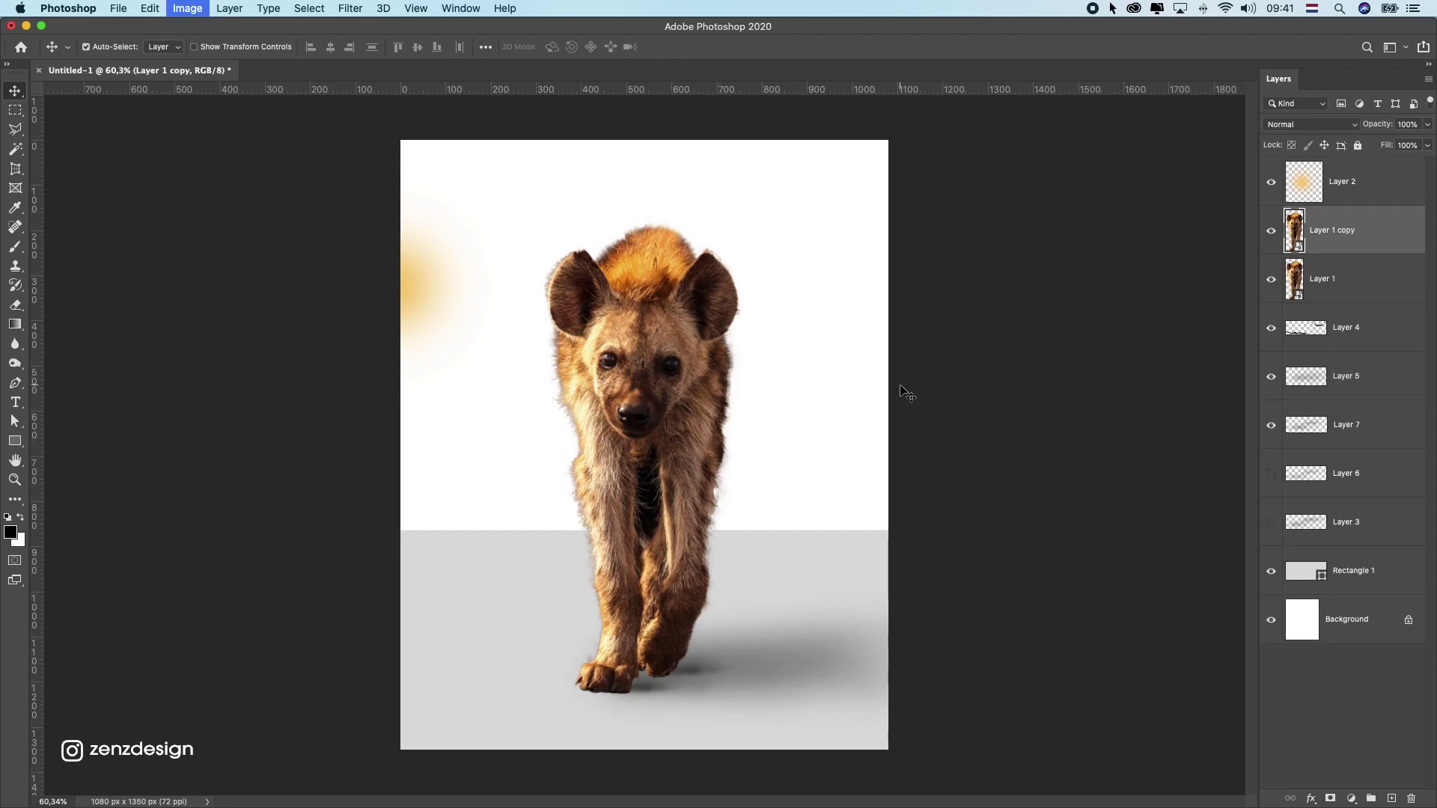
drag(630, 367, 607, 363)
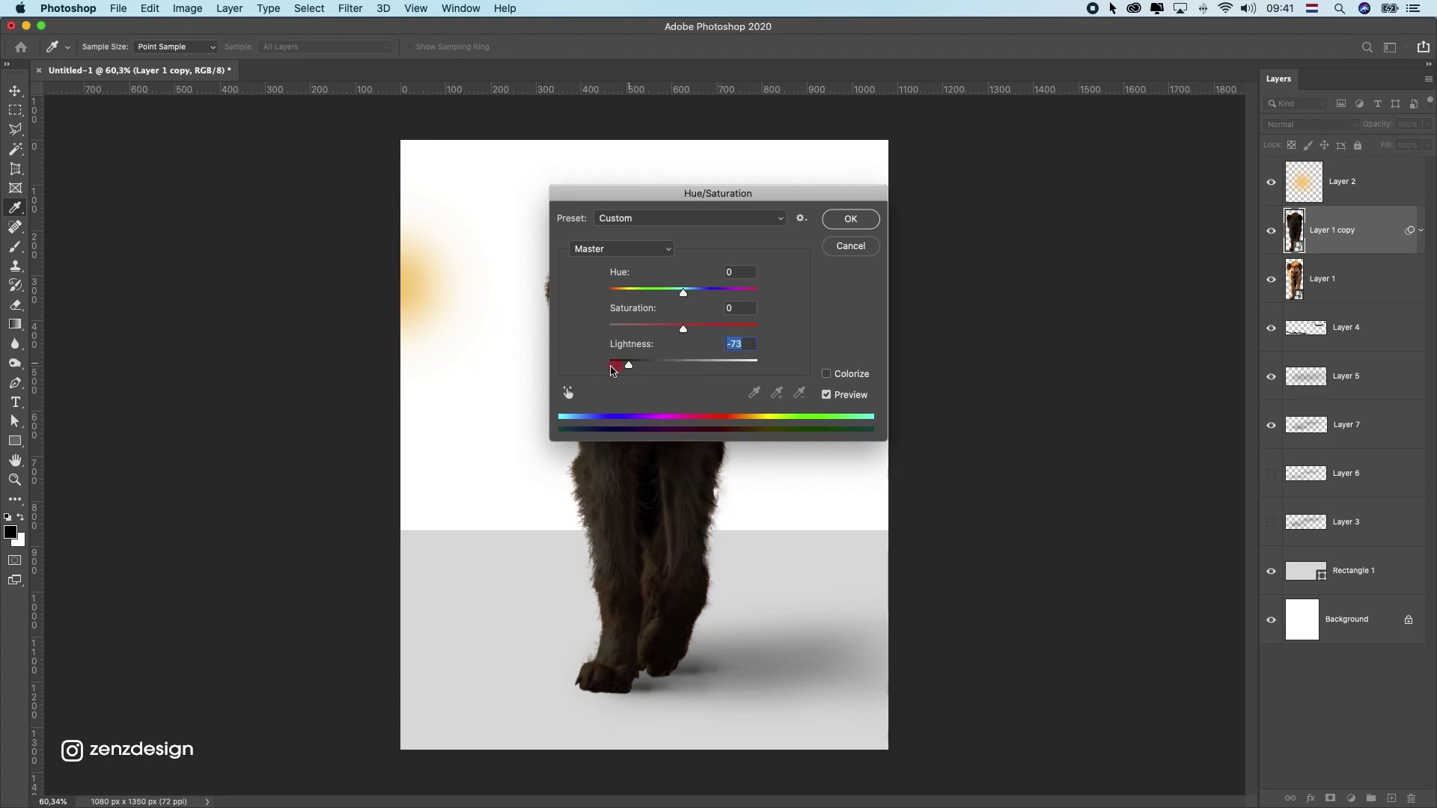
click(853, 219)
Flip the black hyena copy vertically and move it down so its paws meet the original's paws.
key(v)
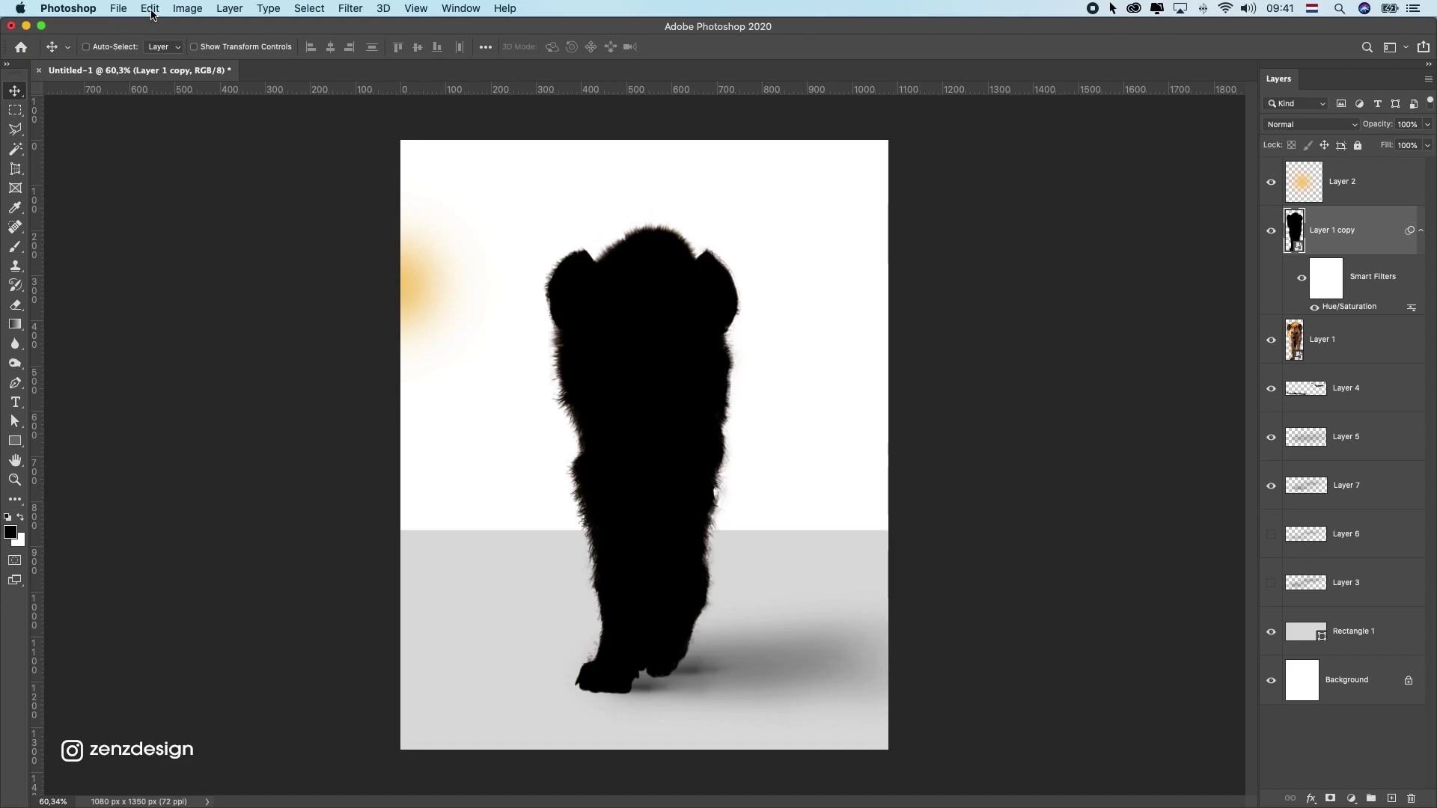
click(187, 9)
mouse_move(224, 355)
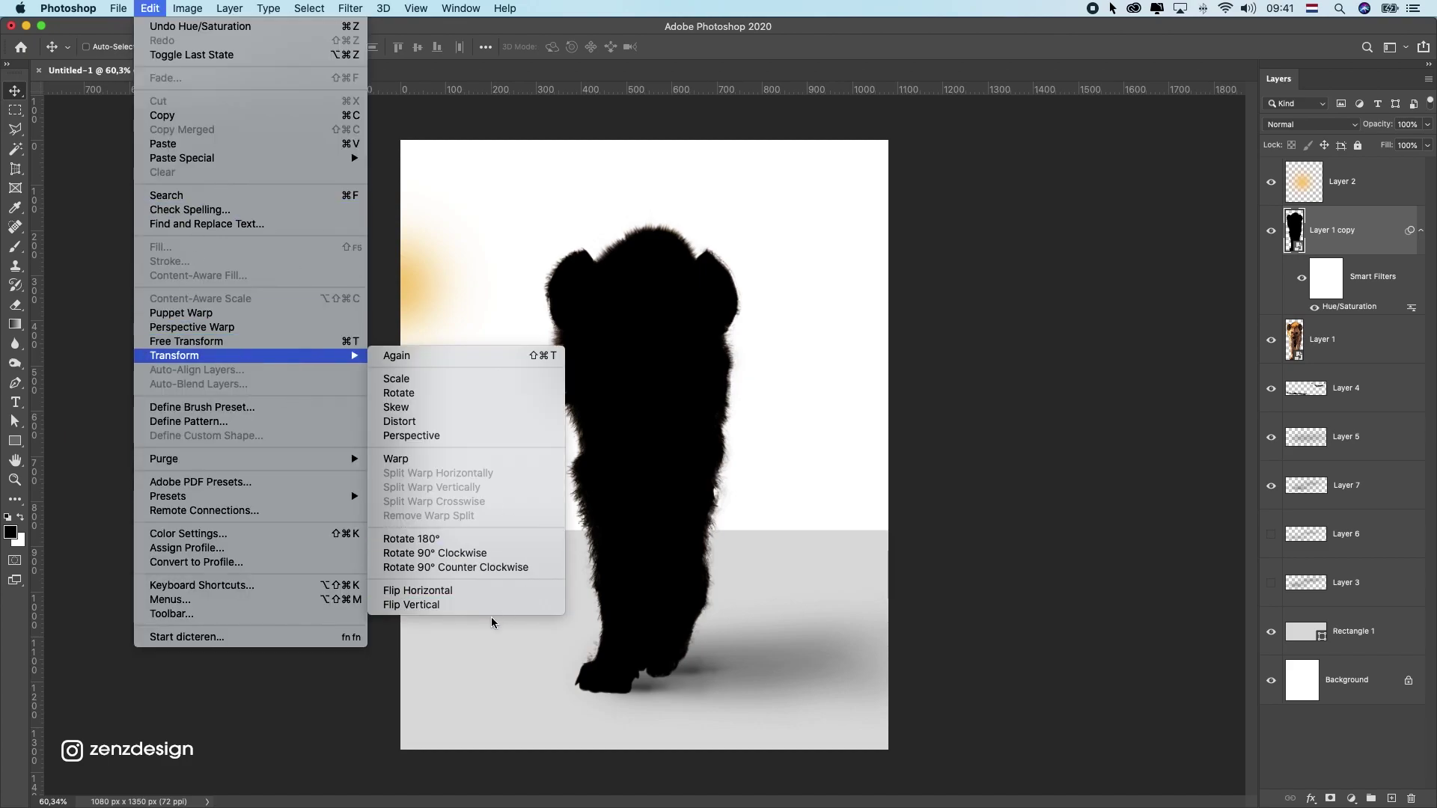
click(490, 603)
drag(664, 491, 675, 657)
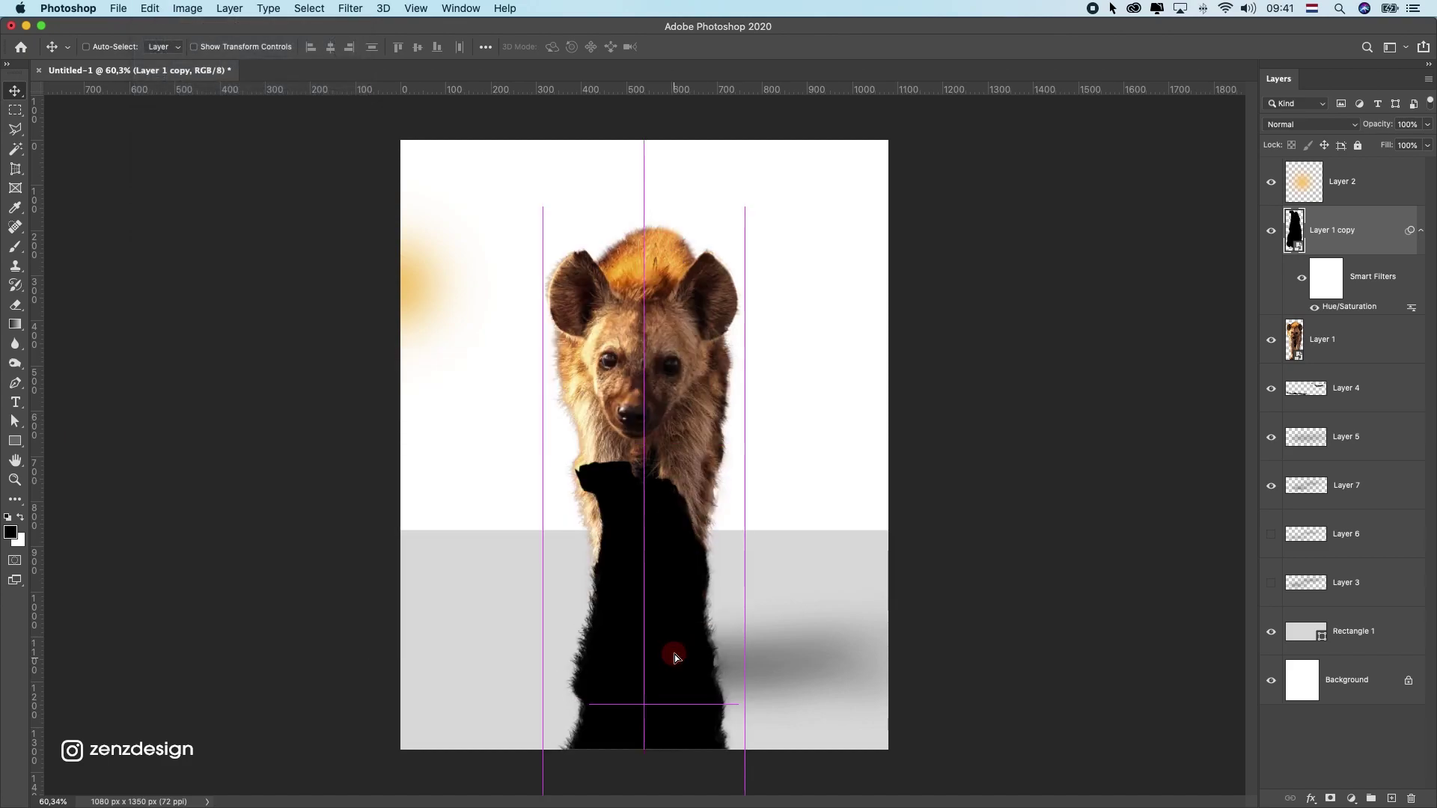
scroll(674, 657, down, 8)
drag(699, 523, 699, 598)
Reorder the layers so the black Layer 1 copy sits directly below the hyena's Layer 1.
drag(1340, 231, 1353, 334)
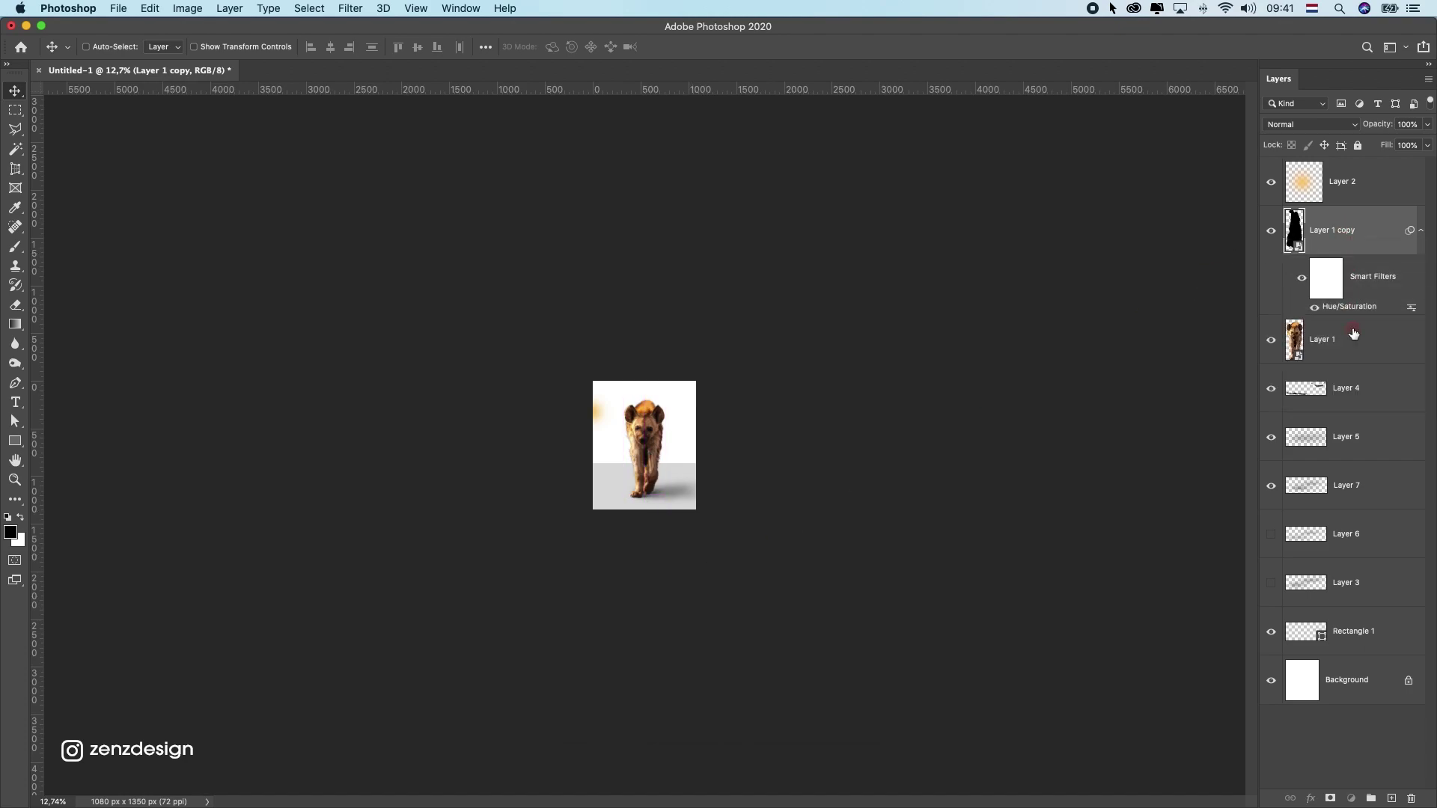
click(1353, 334)
click(1353, 182)
click(1369, 228)
drag(1370, 228, 1373, 374)
scroll(677, 508, up, 2)
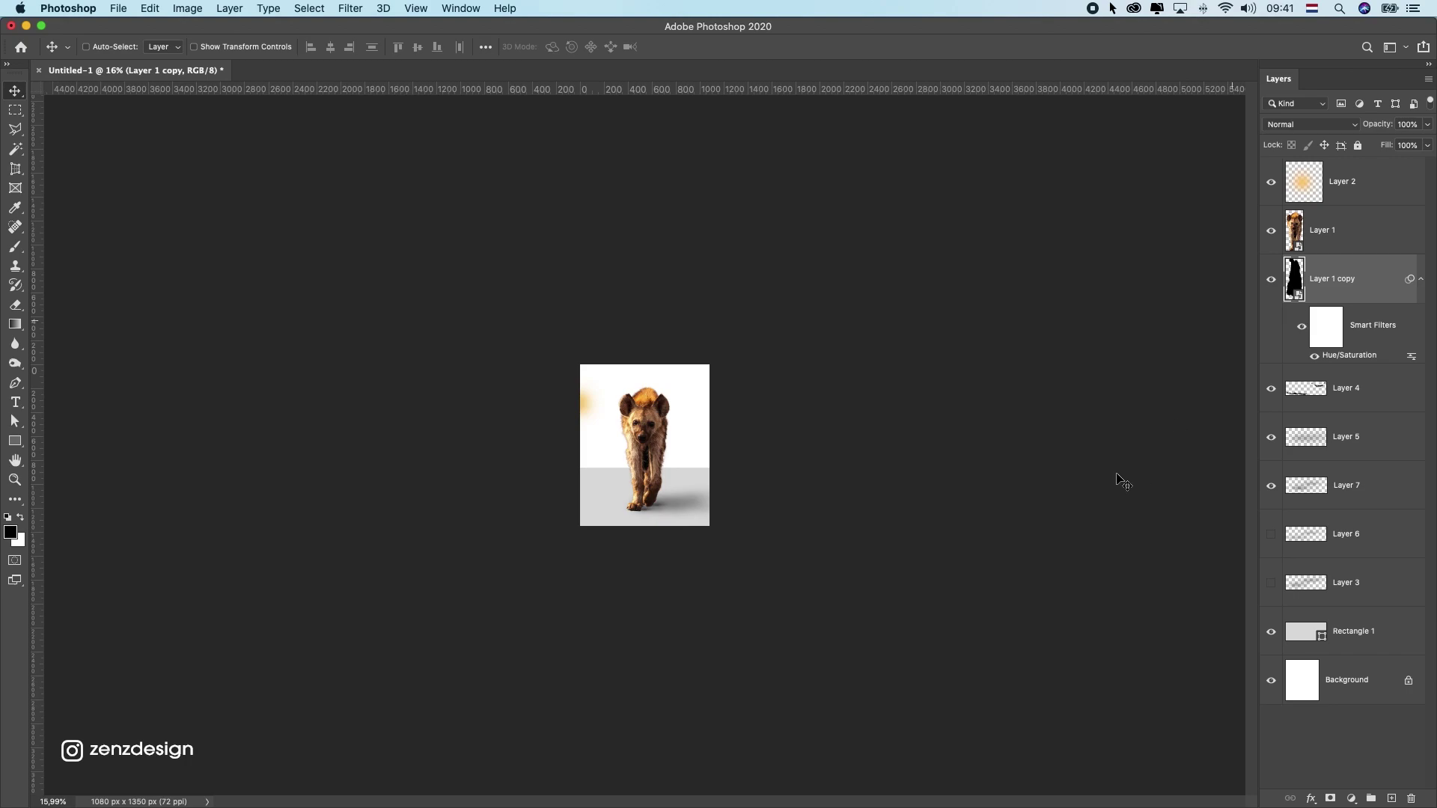
Rotate, flatten and distort the black copy into a cast shadow running away from the light, at about 44% width and -25% height.
mouse_move(697, 460)
mouse_down()
mouse_move(707, 428)
mouse_move(704, 451)
mouse_up()
key(super+t)
drag(669, 640, 823, 515)
drag(617, 639, 716, 581)
drag(671, 514, 655, 500)
drag(716, 583, 797, 480)
drag(806, 532, 756, 533)
drag(796, 485, 752, 501)
key(super+plus)
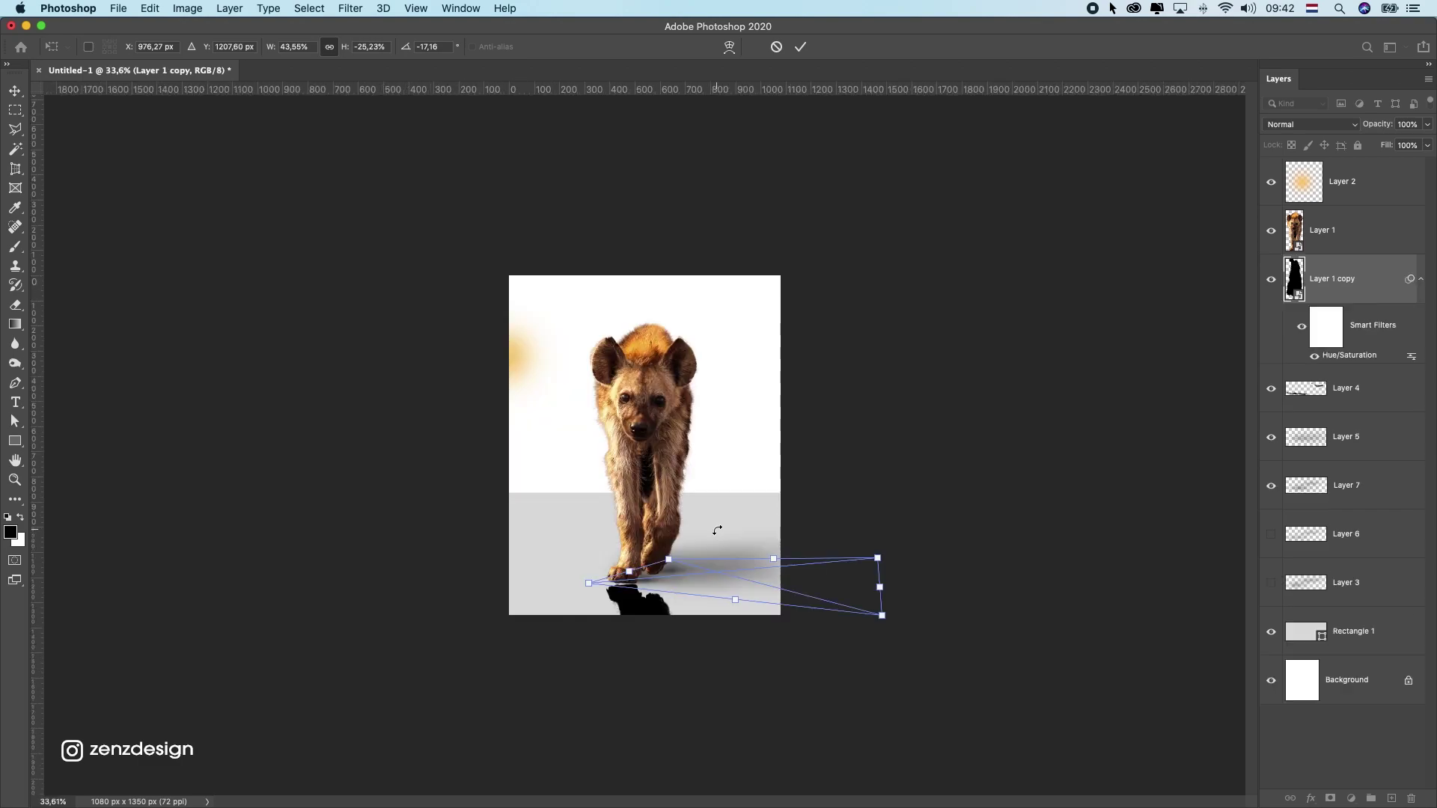
Move the distorted shadow so its narrow end meets the underside of the front paw, and apply the transform.
drag(655, 572, 656, 580)
scroll(645, 591, up, 5)
click(603, 622)
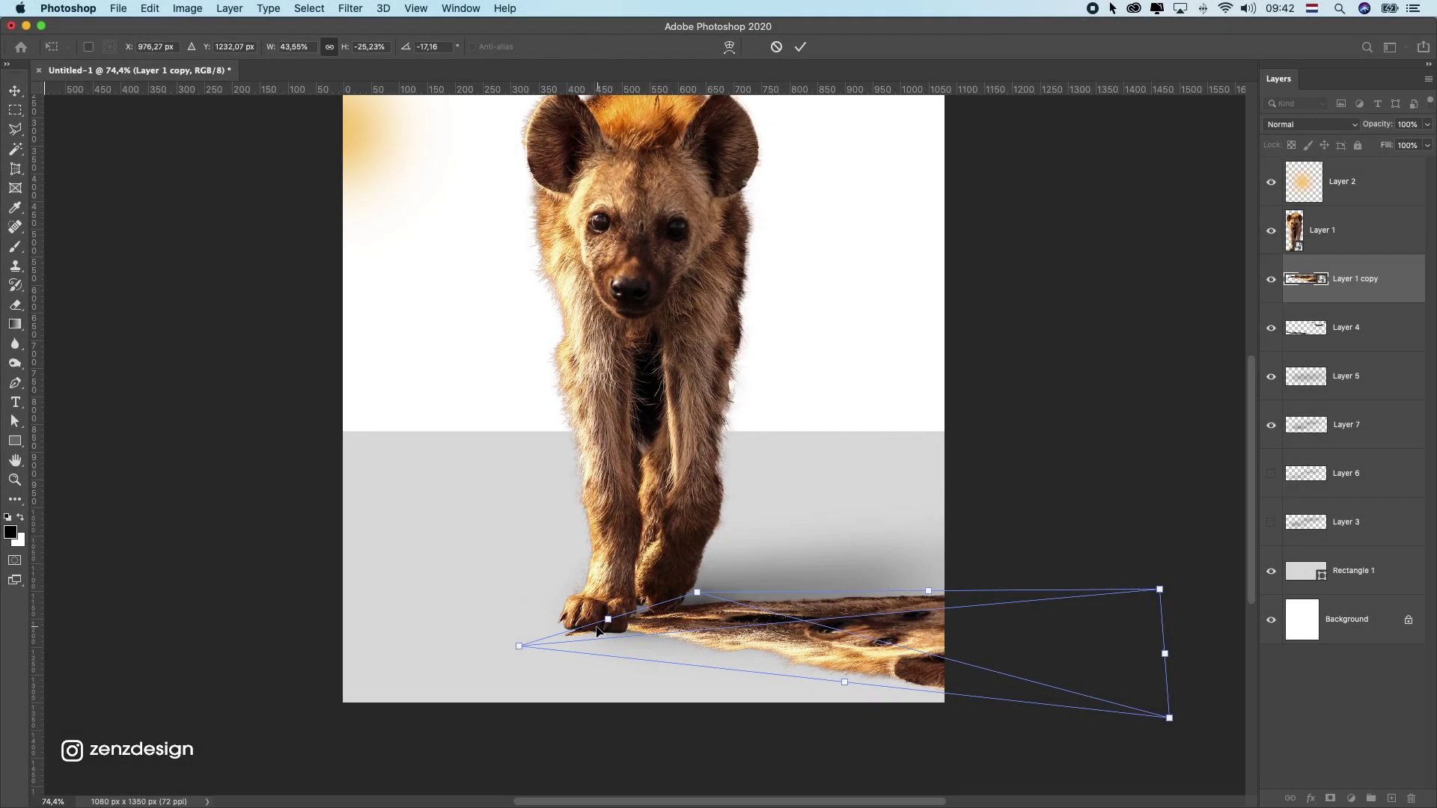
click(580, 625)
key(Return)
drag(591, 616, 593, 626)
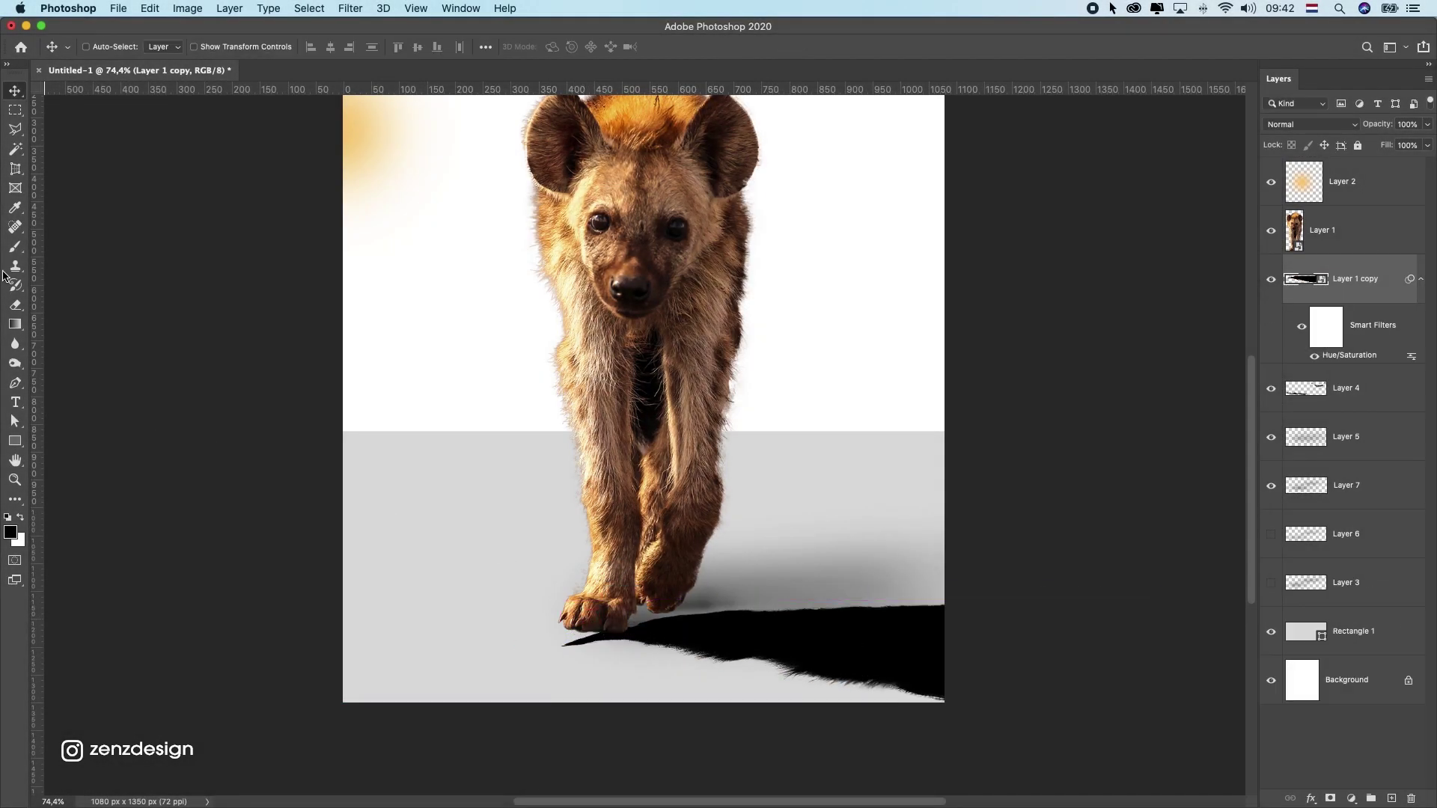
Rasterize the Layer 1 copy and erase the shadow tip that sticks out beyond the front paw on the light side.
click(16, 247)
click(15, 305)
click(589, 641)
click(830, 280)
right_click(1371, 281)
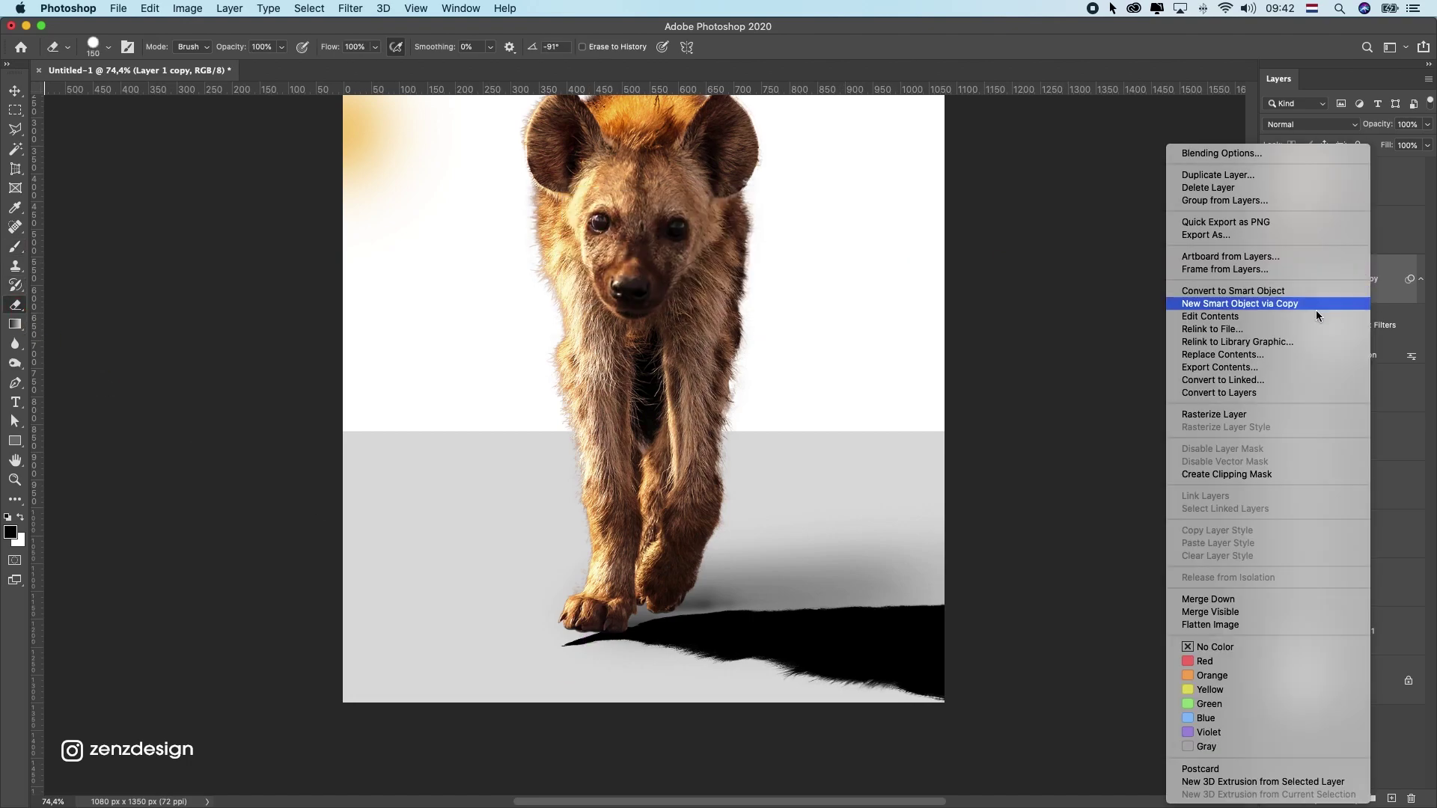
click(1244, 416)
click(571, 658)
key(super+z)
drag(593, 682, 529, 661)
Set up a hard 45 px black brush with opacity and flow at 100%.
click(16, 248)
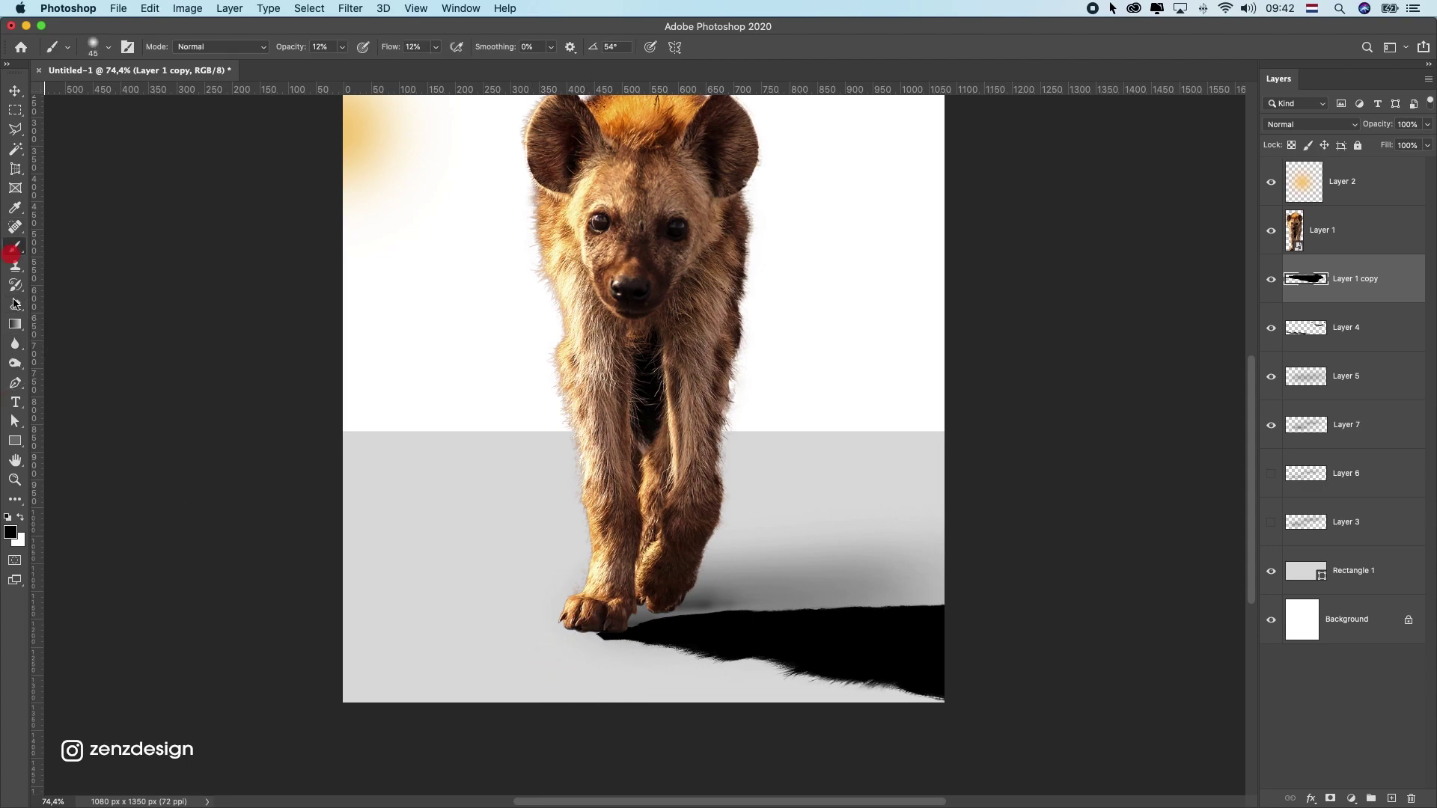
click(93, 48)
key(Tab)
click(346, 48)
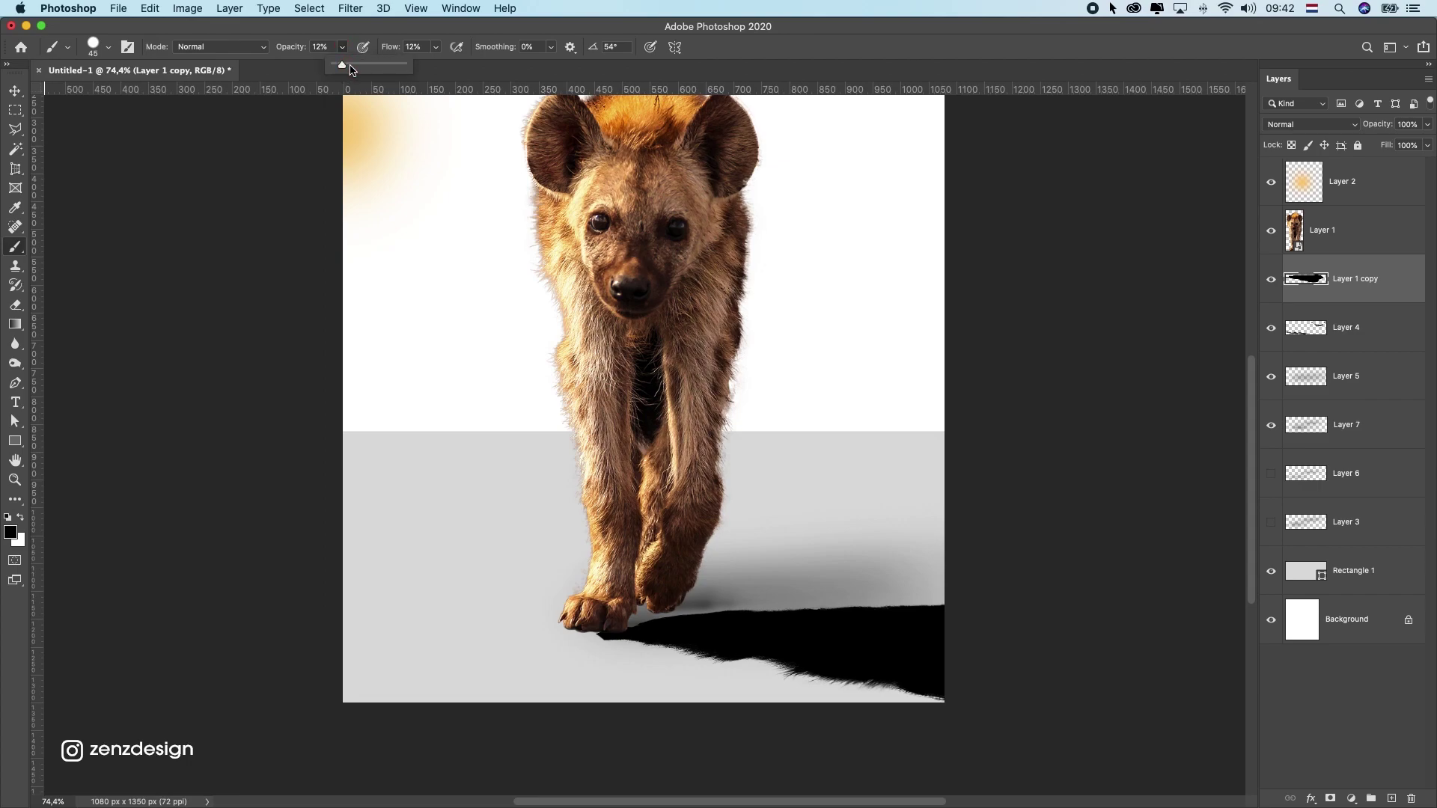
click(436, 48)
Paint solid black beneath the front and rear paws so the cast shadow connects to both.
mouse_move(615, 625)
mouse_down()
mouse_move(565, 632)
mouse_move(627, 638)
mouse_move(575, 627)
mouse_up()
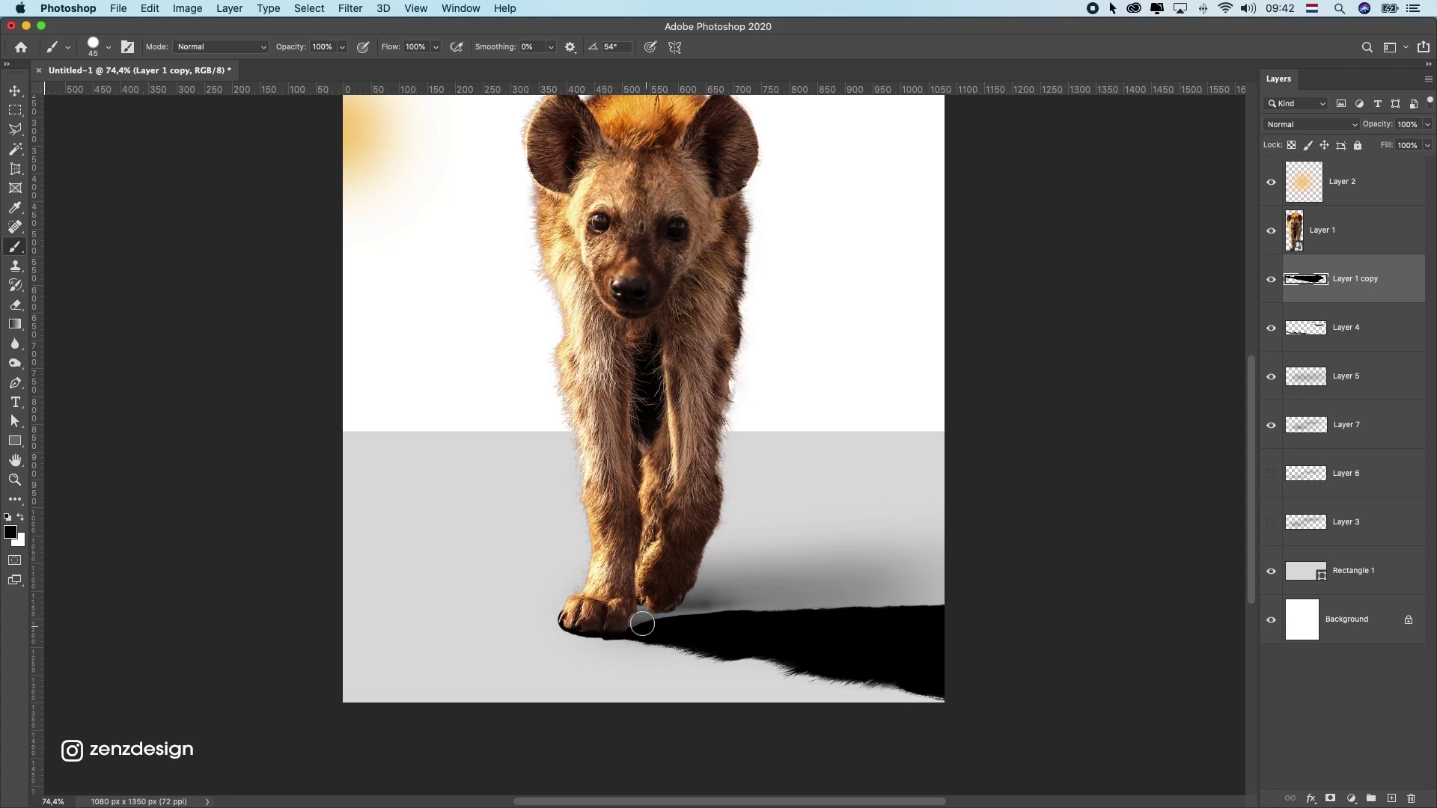
drag(658, 609, 868, 630)
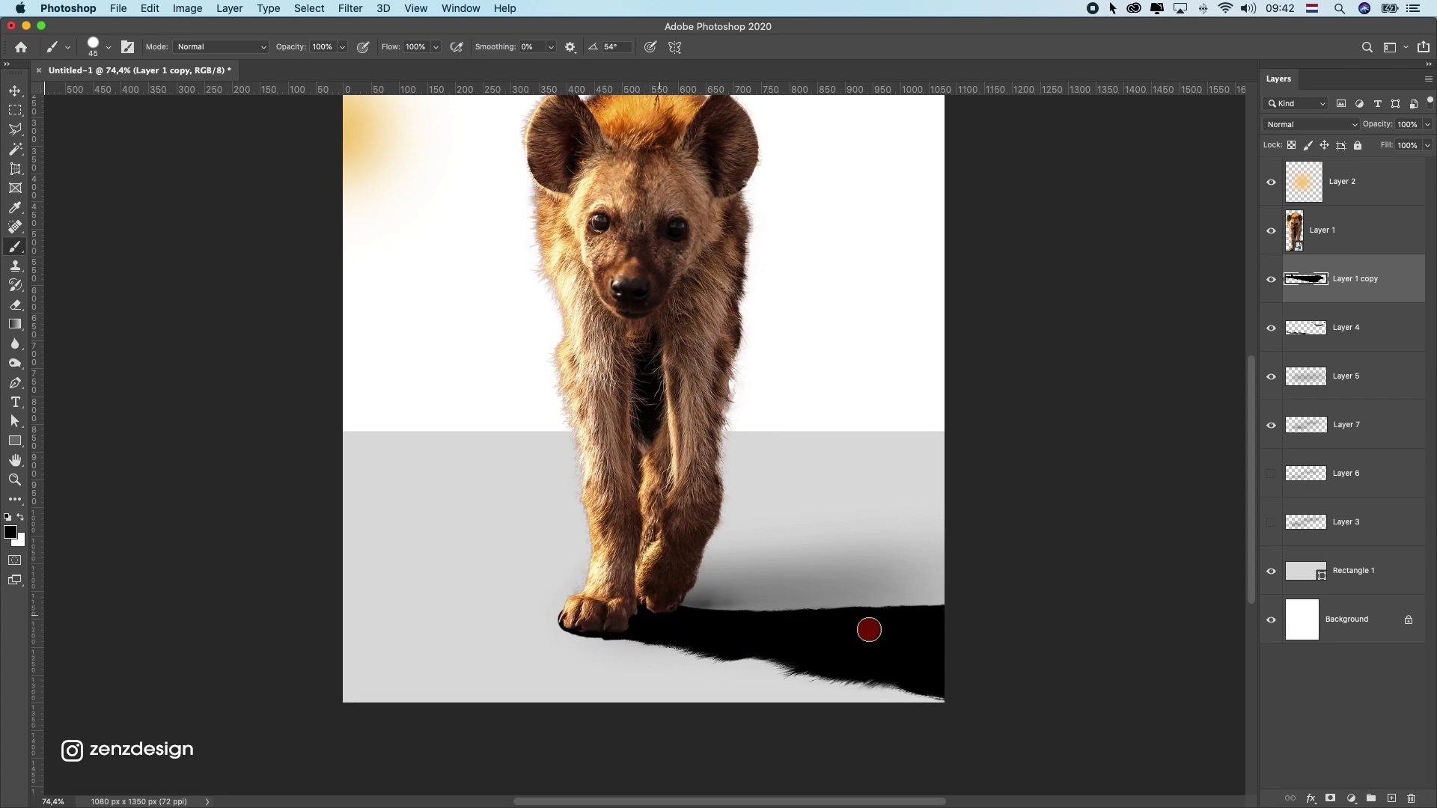
scroll(707, 581, down, 5)
scroll(709, 571, up, 6)
mouse_move(591, 585)
mouse_down()
mouse_move(808, 589)
mouse_move(741, 600)
mouse_up()
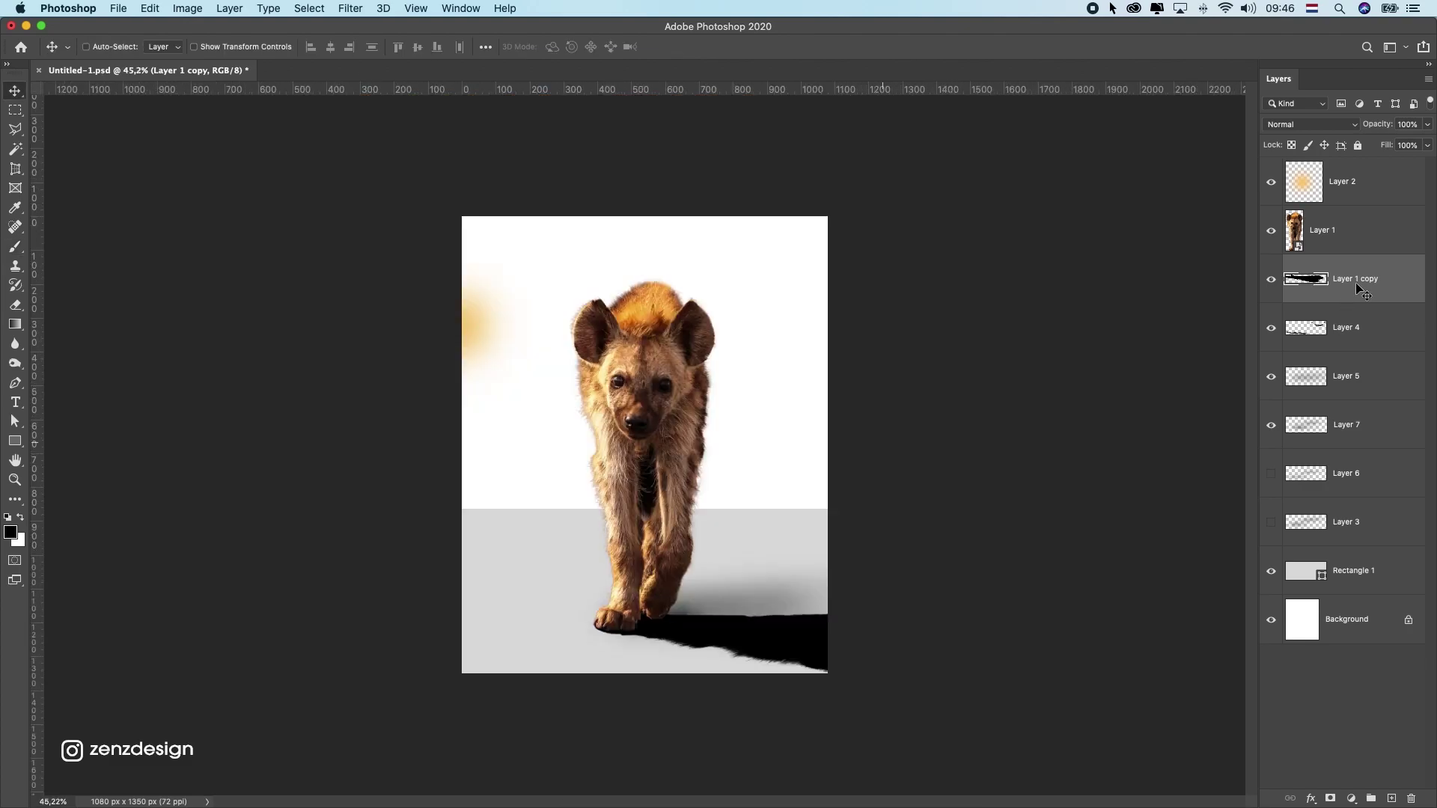
click(1272, 283)
click(1272, 283)
click(459, 8)
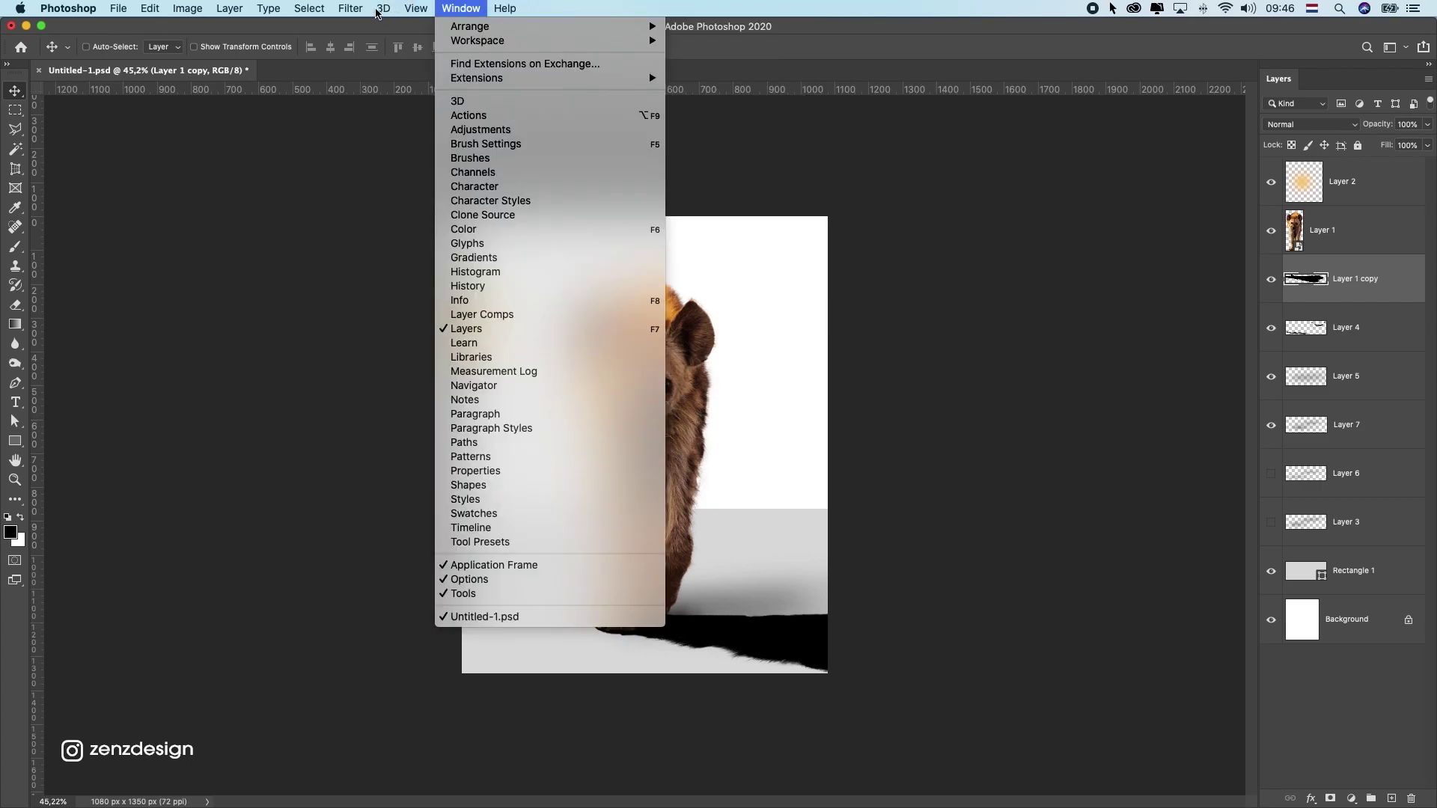
mouse_move(498, 187)
click(603, 258)
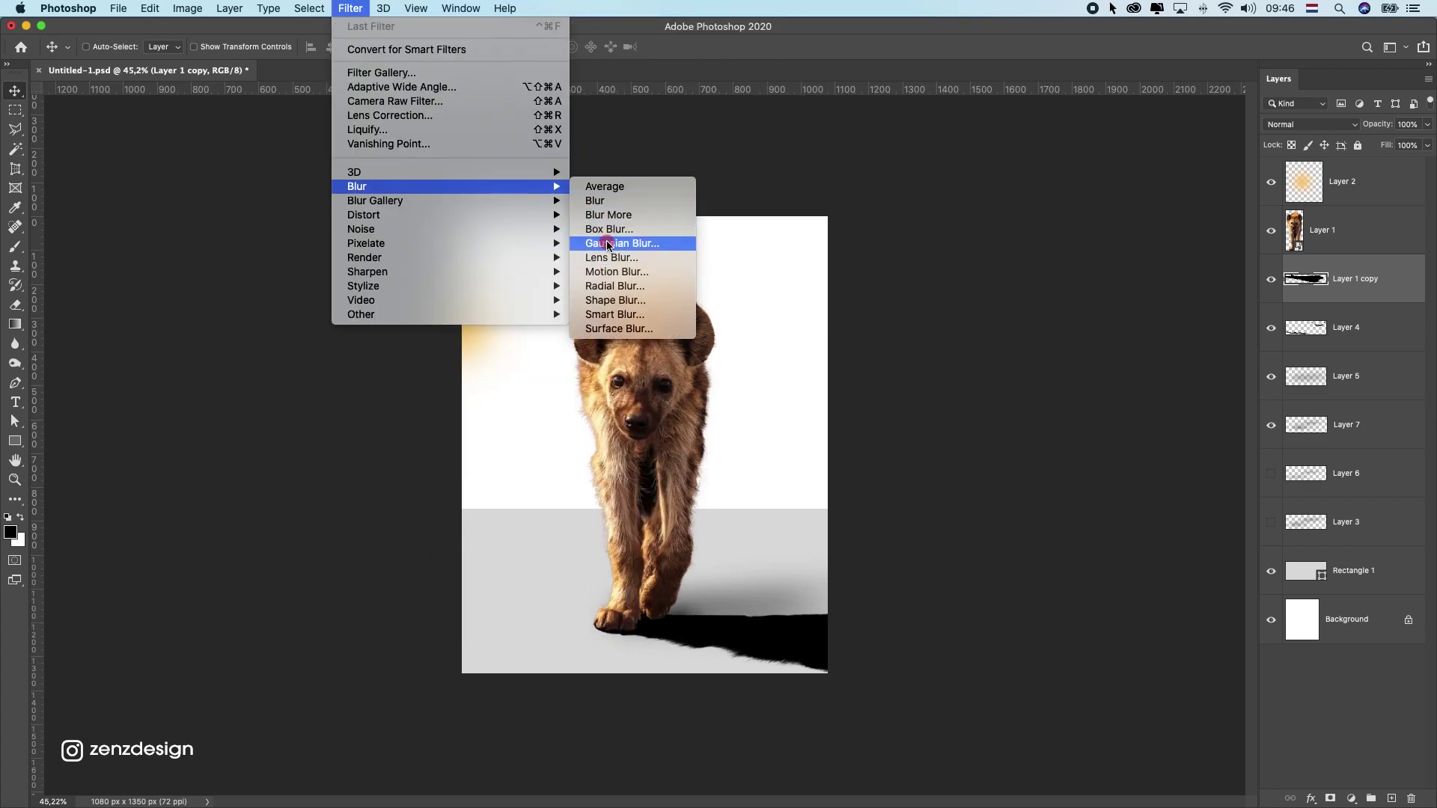
click(71, 379)
Soften the cast shadow's edges with a 500 px Blur tool at 100% strength and lower the layer's opacity to 12%.
click(15, 343)
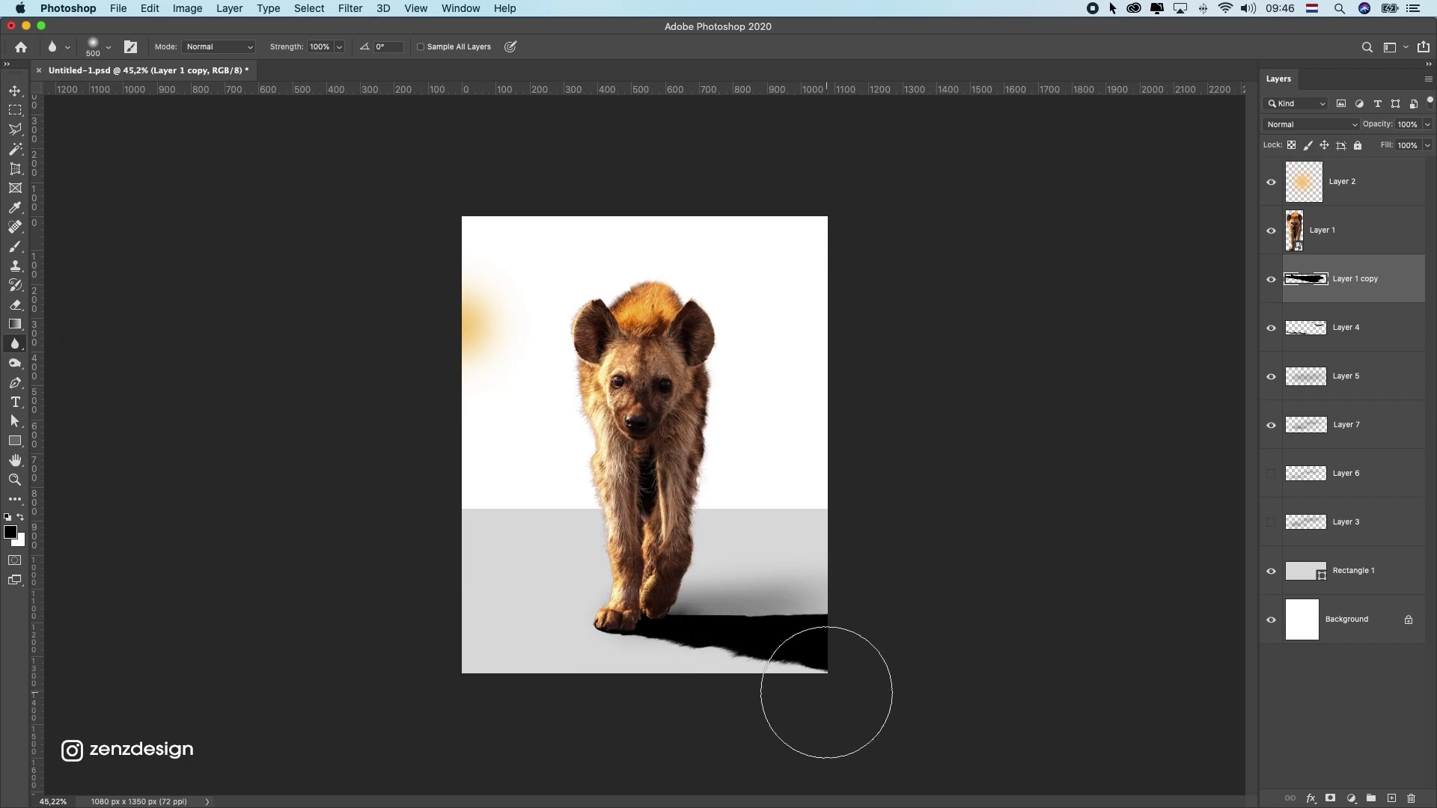
mouse_move(722, 712)
mouse_down()
mouse_move(888, 555)
mouse_move(719, 726)
mouse_move(918, 533)
mouse_move(670, 735)
mouse_move(911, 559)
mouse_move(690, 716)
mouse_move(882, 582)
mouse_move(849, 579)
mouse_move(823, 601)
mouse_move(730, 714)
mouse_up()
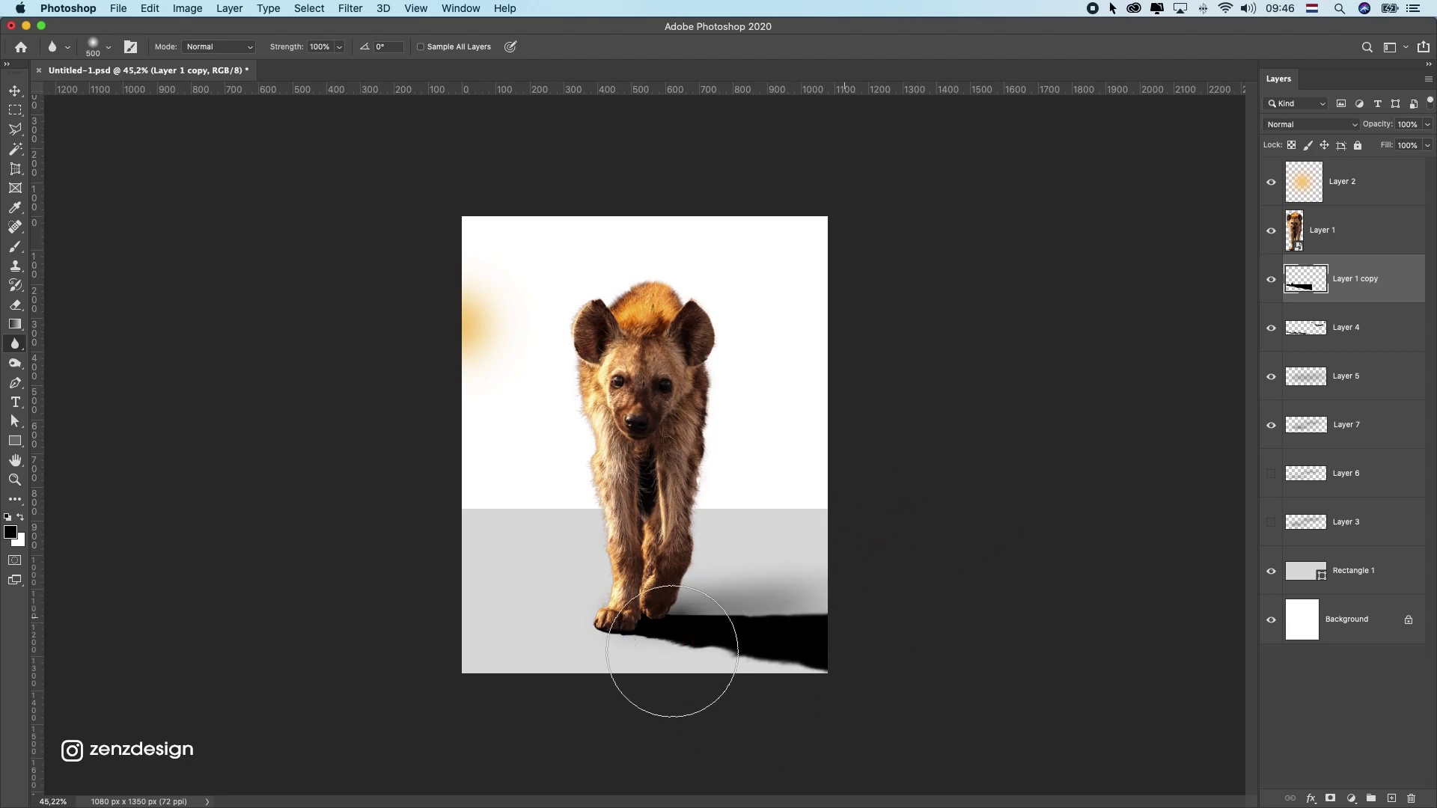
mouse_move(632, 624)
mouse_down()
mouse_move(824, 673)
mouse_move(818, 657)
mouse_move(875, 591)
mouse_move(632, 801)
mouse_up()
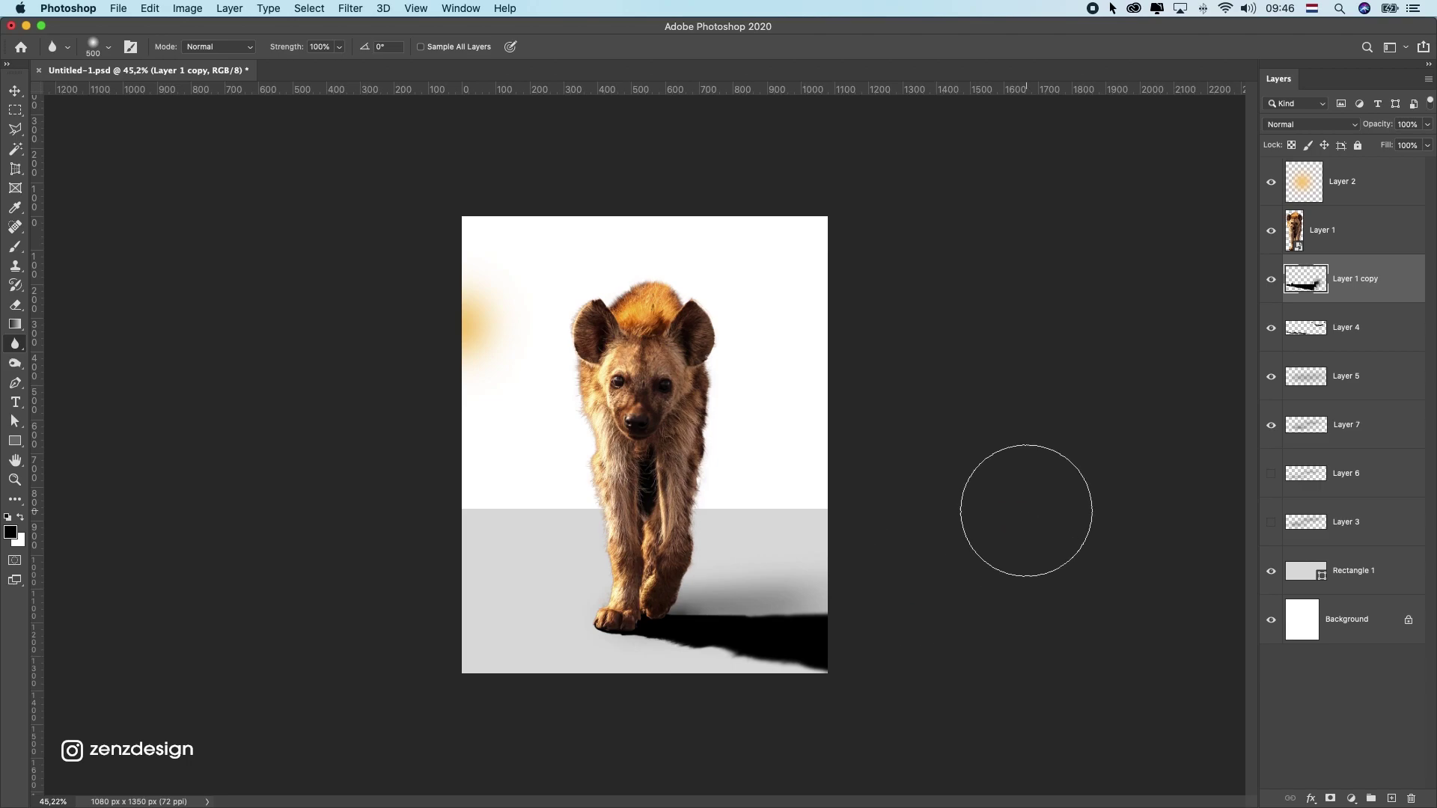
mouse_move(1002, 513)
mouse_down()
mouse_move(859, 613)
mouse_move(792, 703)
mouse_up()
drag(988, 509, 846, 634)
mouse_move(875, 577)
mouse_down()
mouse_move(936, 542)
mouse_move(924, 529)
mouse_move(786, 684)
mouse_move(799, 699)
mouse_move(865, 601)
mouse_move(1020, 471)
mouse_up()
click(1427, 125)
drag(1383, 148, 1368, 144)
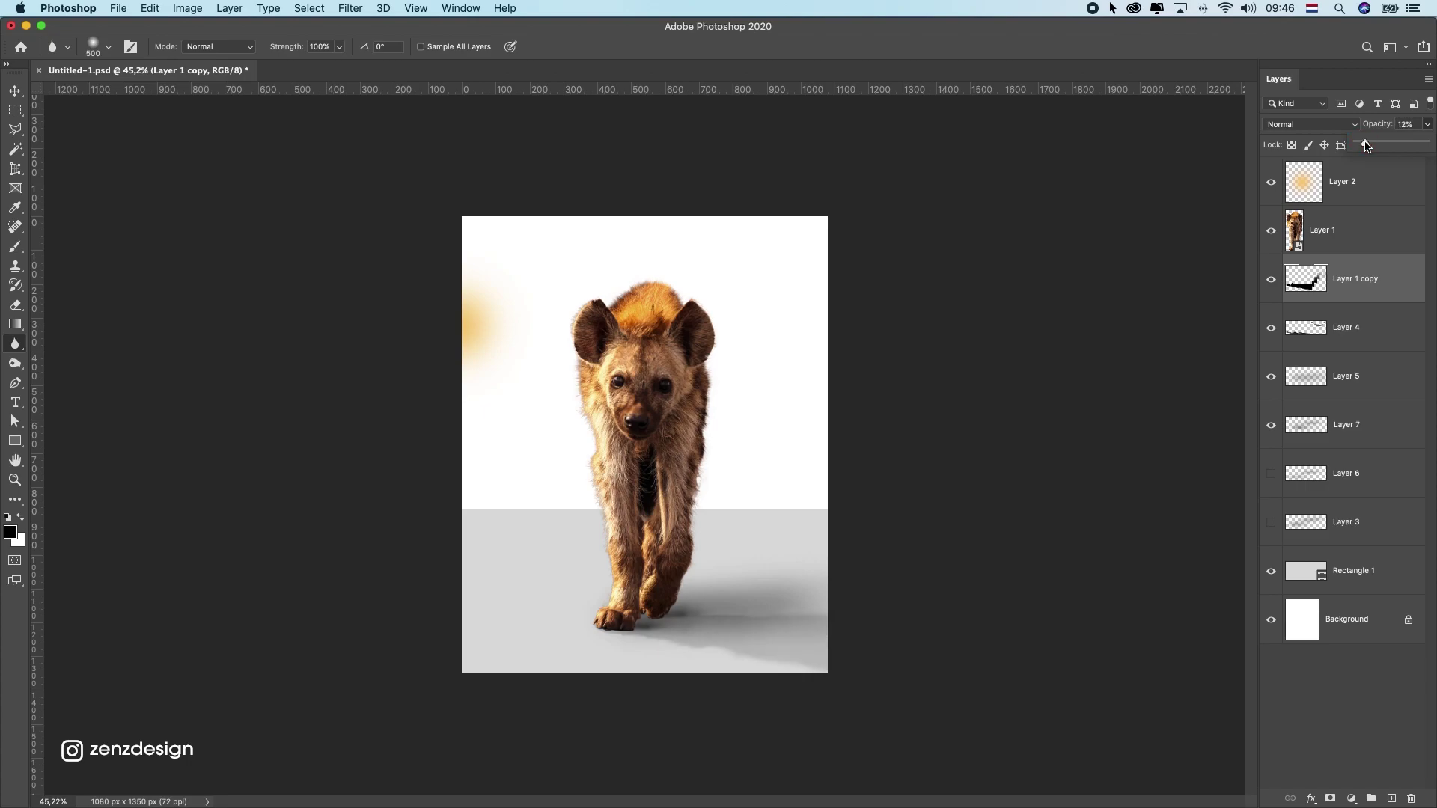
Paste the ground texture directly above Rectangle 1 and move it down over the floor area.
click(16, 86)
click(1368, 568)
key(ctrl+v)
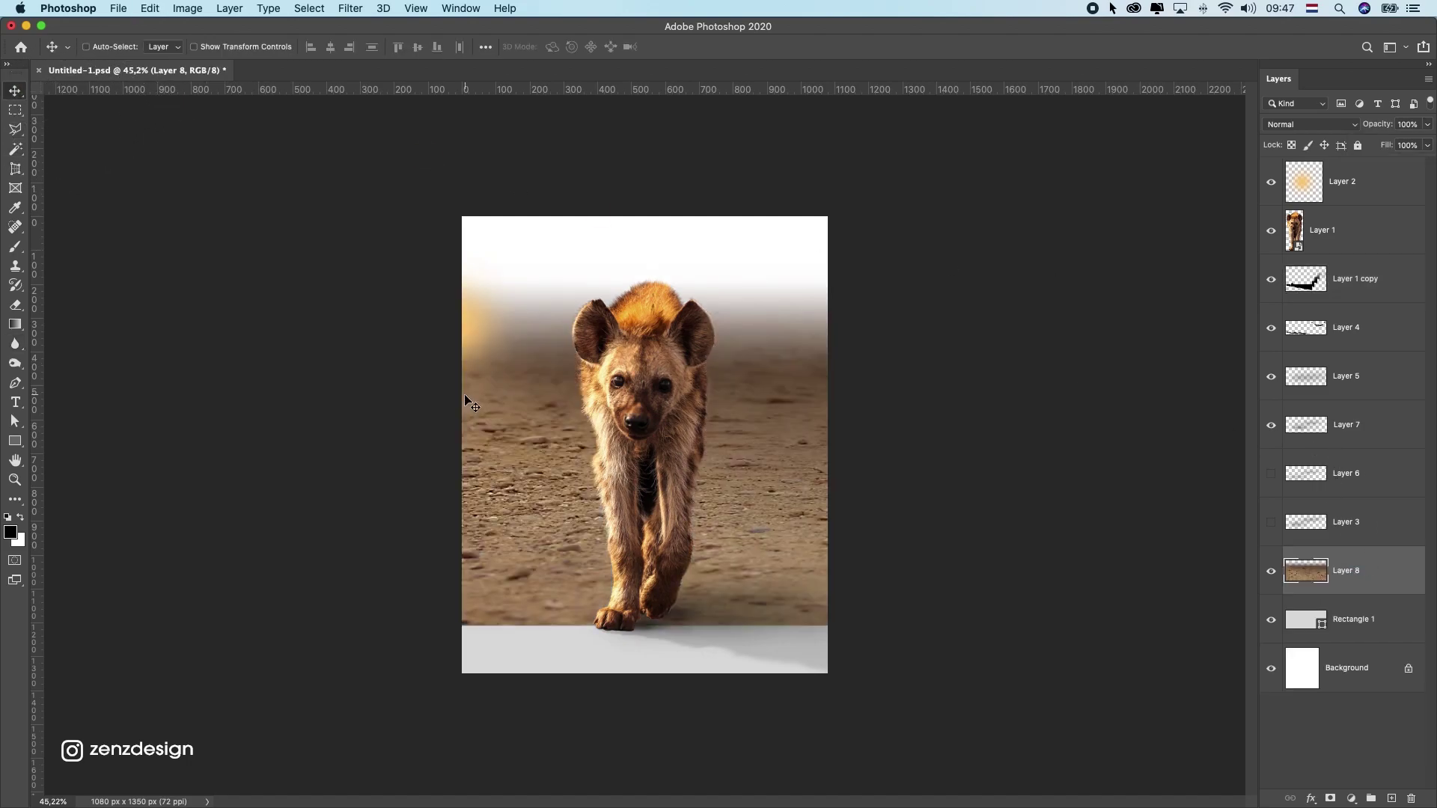
drag(826, 200, 810, 346)
Scale the ground texture down and position it so it fills the floor beneath the hyena.
key(ctrl+t)
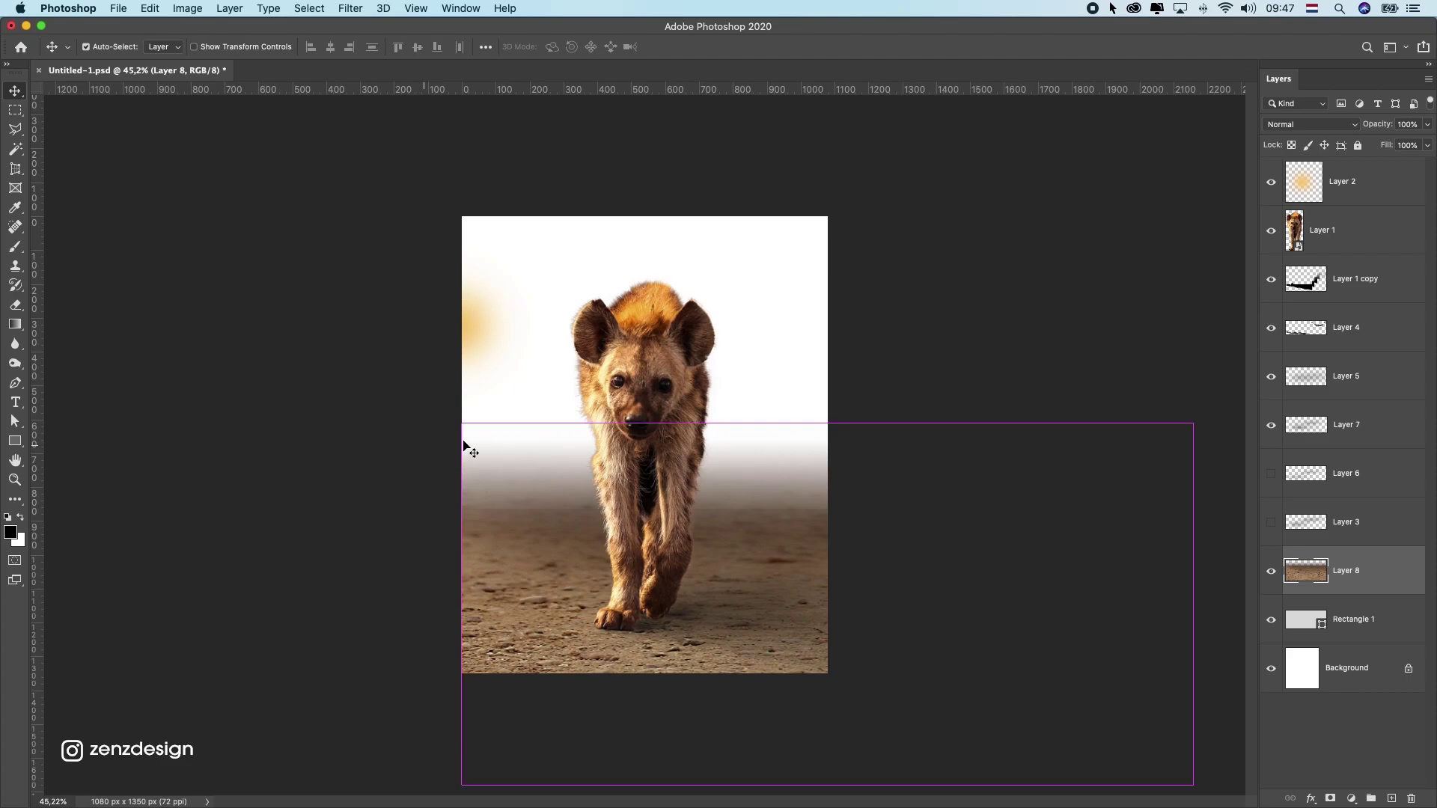
drag(462, 424, 584, 483)
drag(750, 529, 611, 530)
key(Return)
key(super+t)
key(Return)
drag(776, 561, 778, 572)
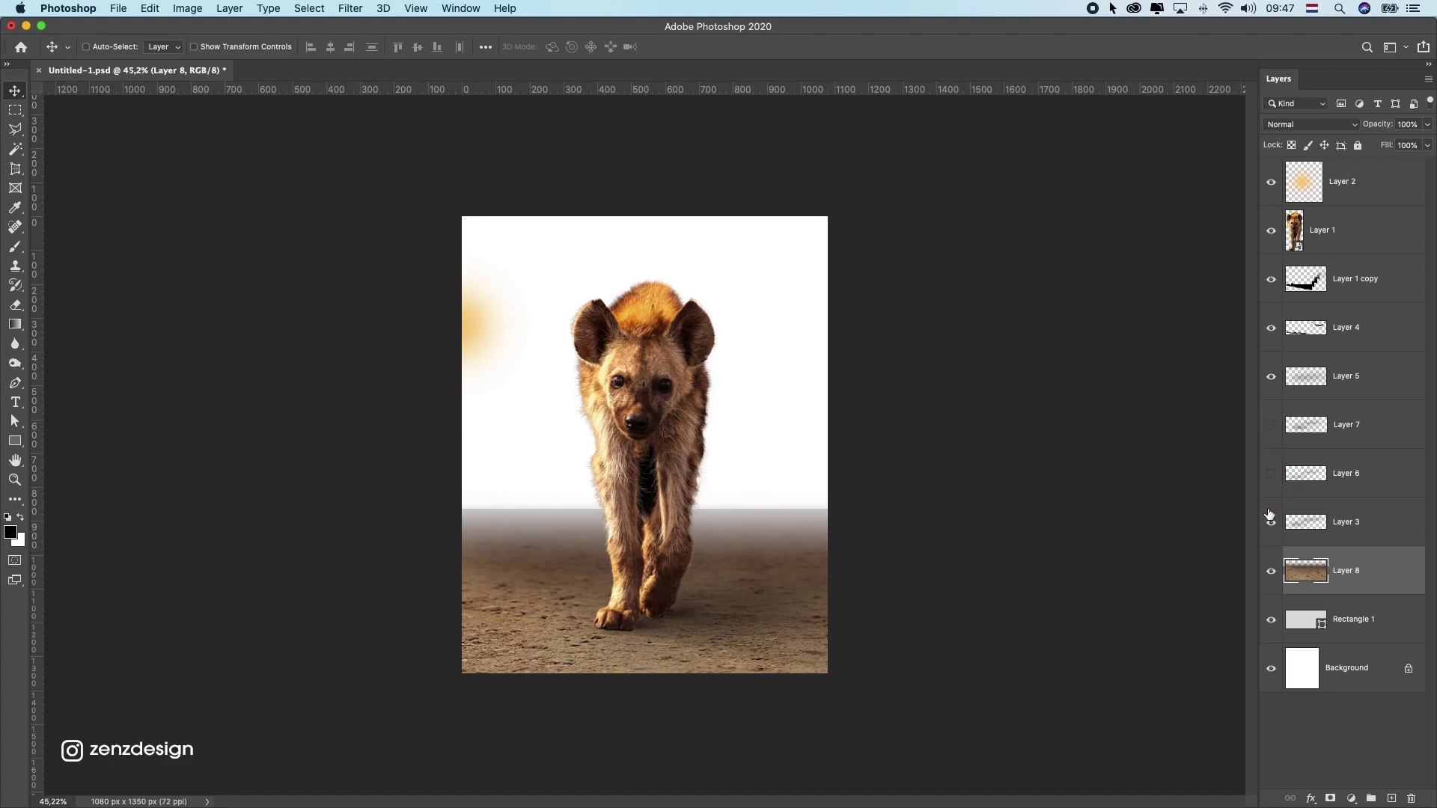
Add a new layer directly above Layer 3 and get the brush ready for painting on it.
click(1336, 514)
scroll(662, 658, down, 5)
scroll(642, 559, up, 5)
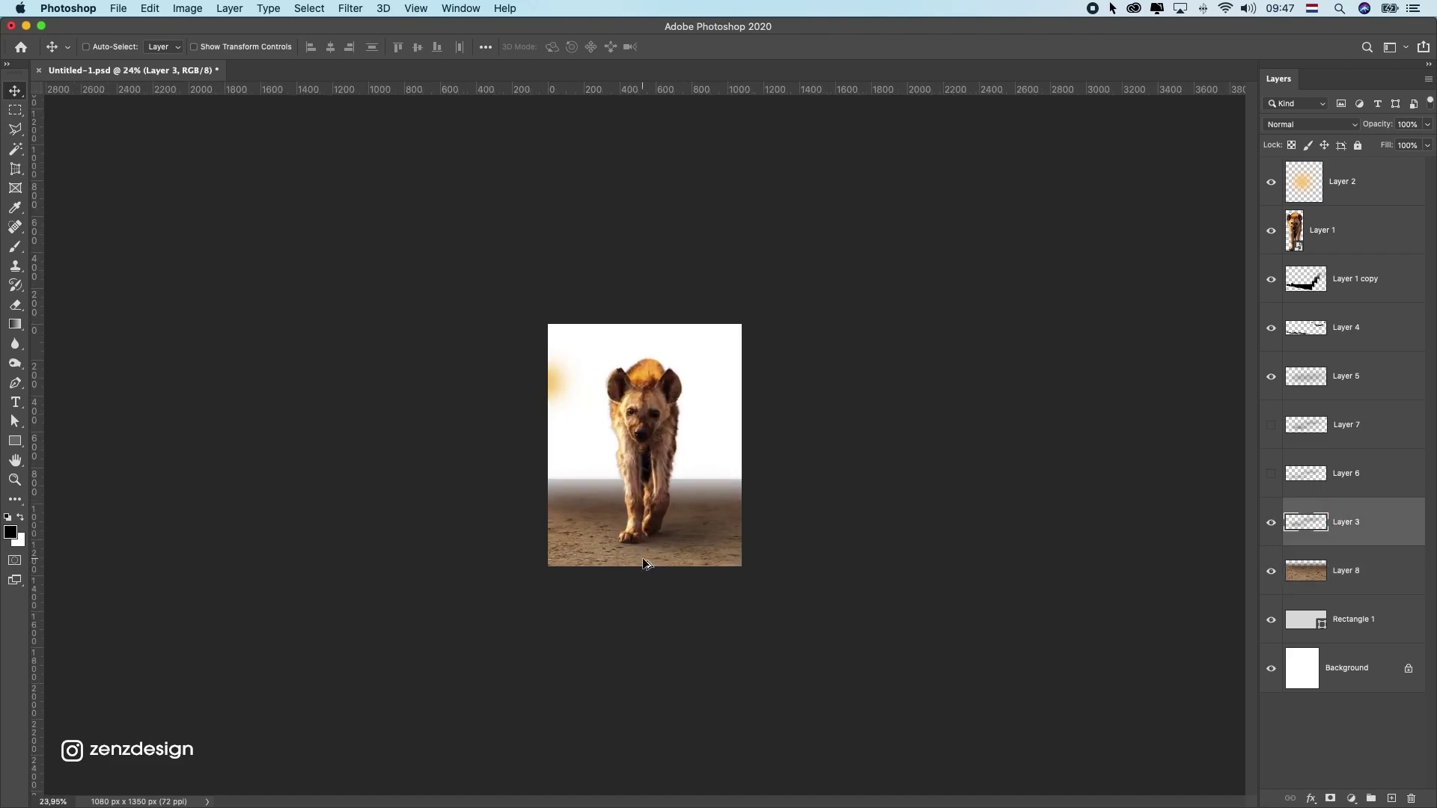
click(1390, 797)
click(13, 253)
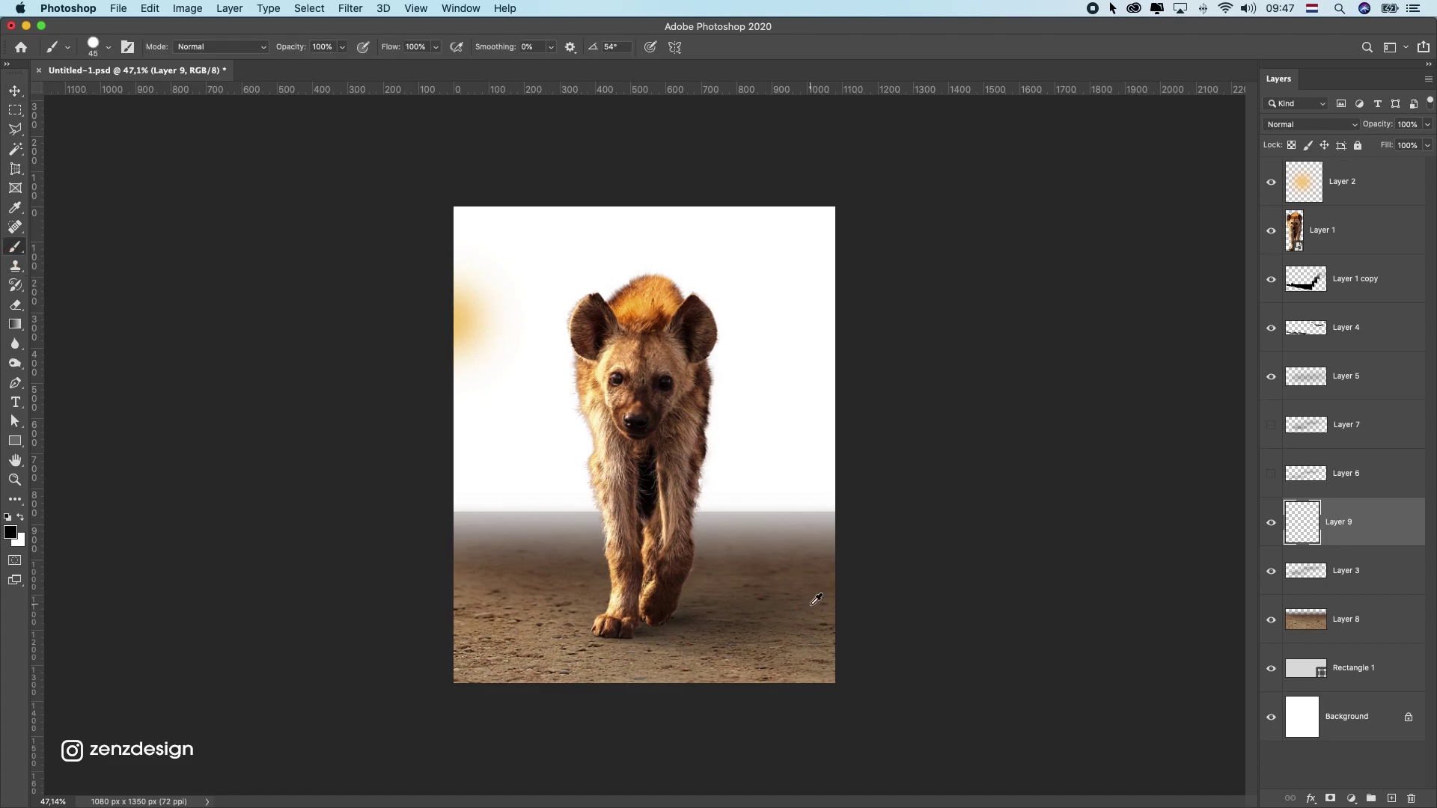
scroll(811, 604, up, 4)
drag(475, 739, 639, 714)
key(super+z)
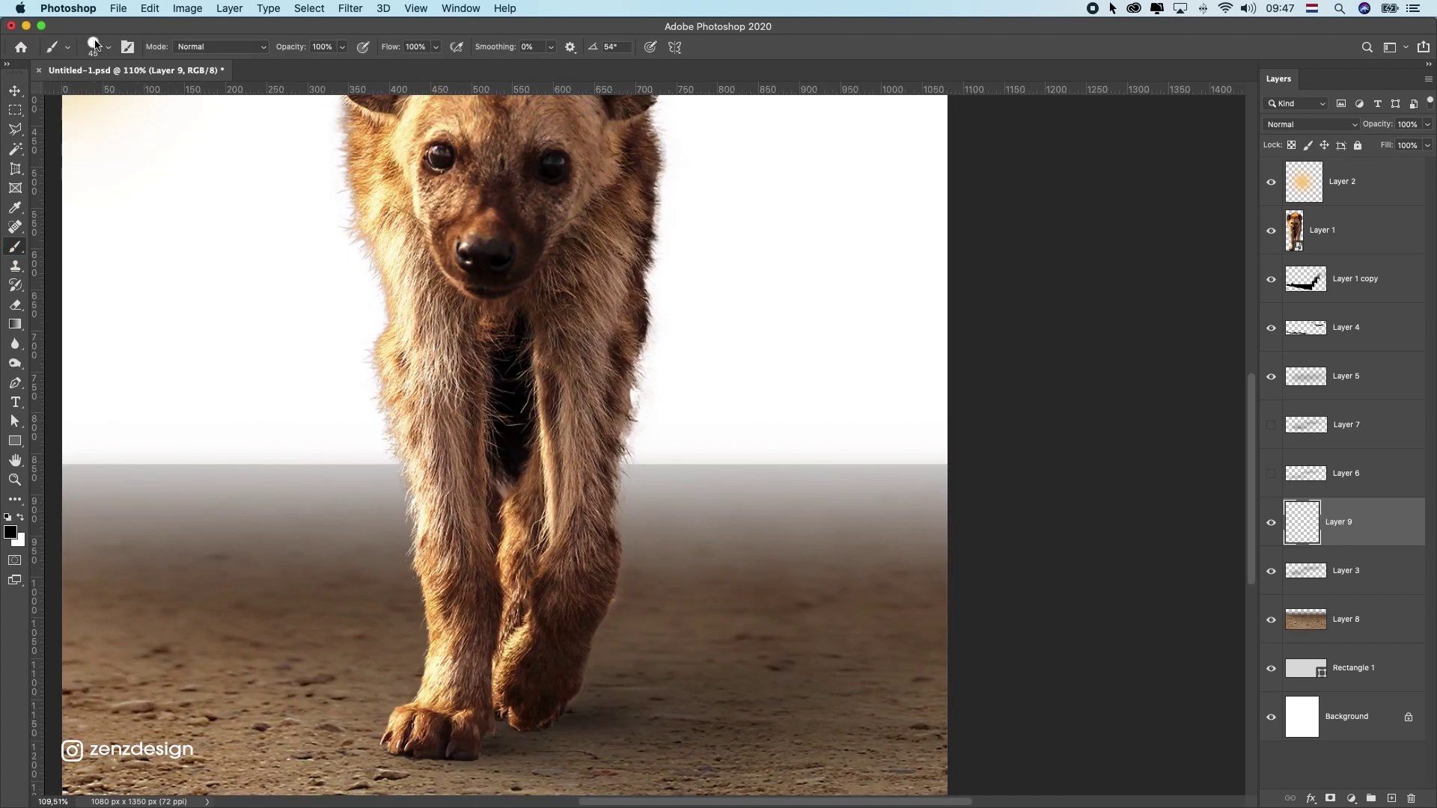
Make the 45 px brush soft, with opacity at 16% and flow at 14%.
click(95, 45)
click(336, 20)
drag(342, 46, 285, 71)
click(436, 46)
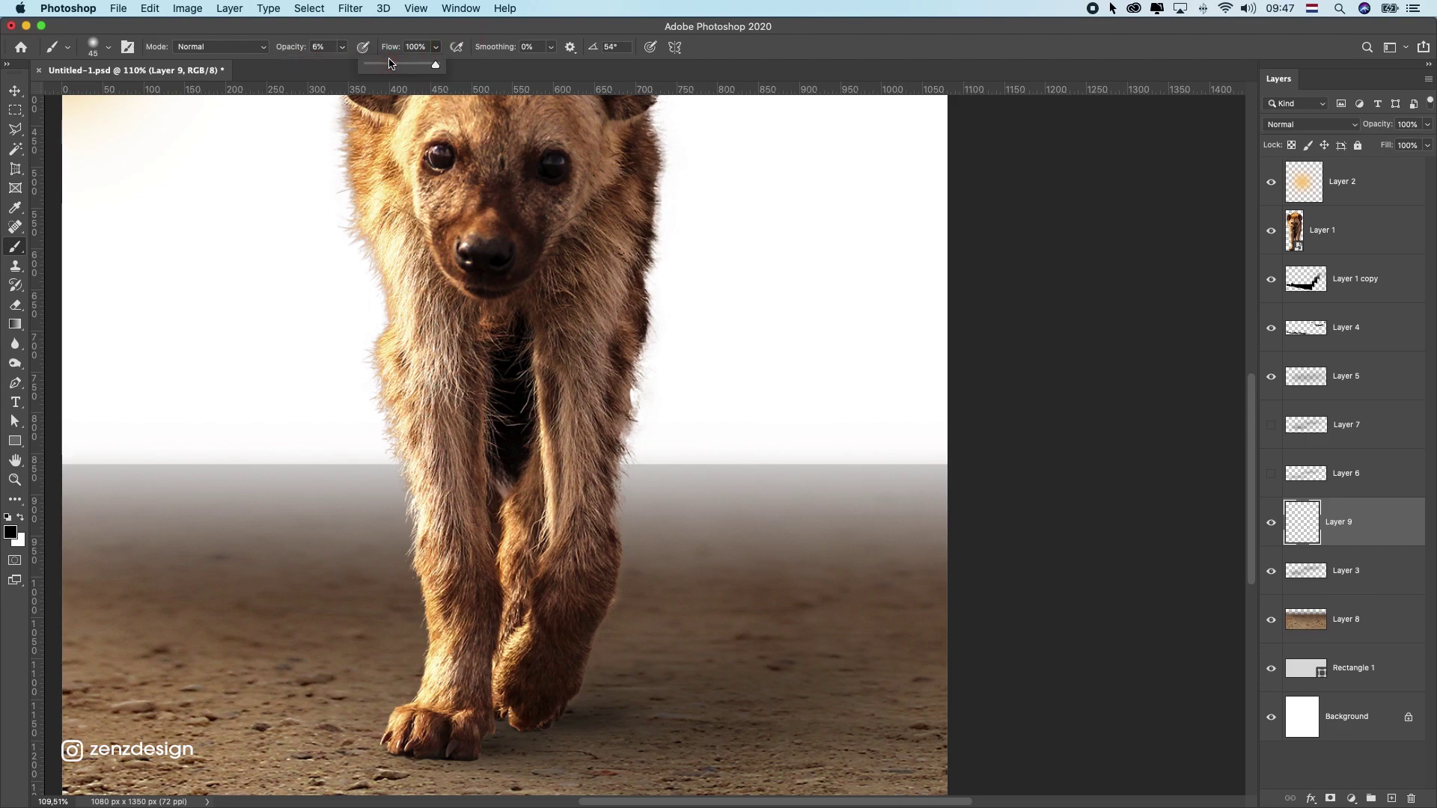
click(340, 48)
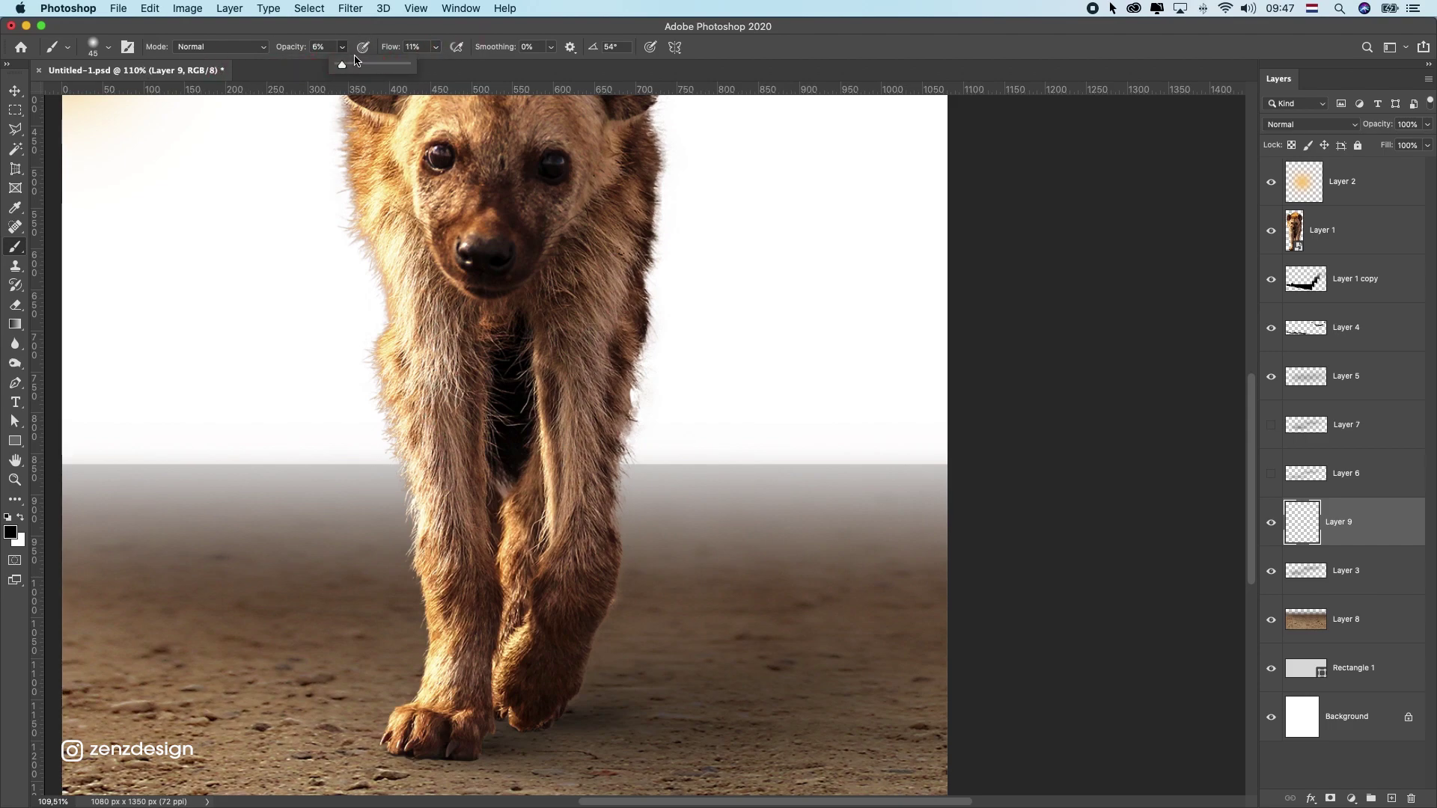
click(436, 47)
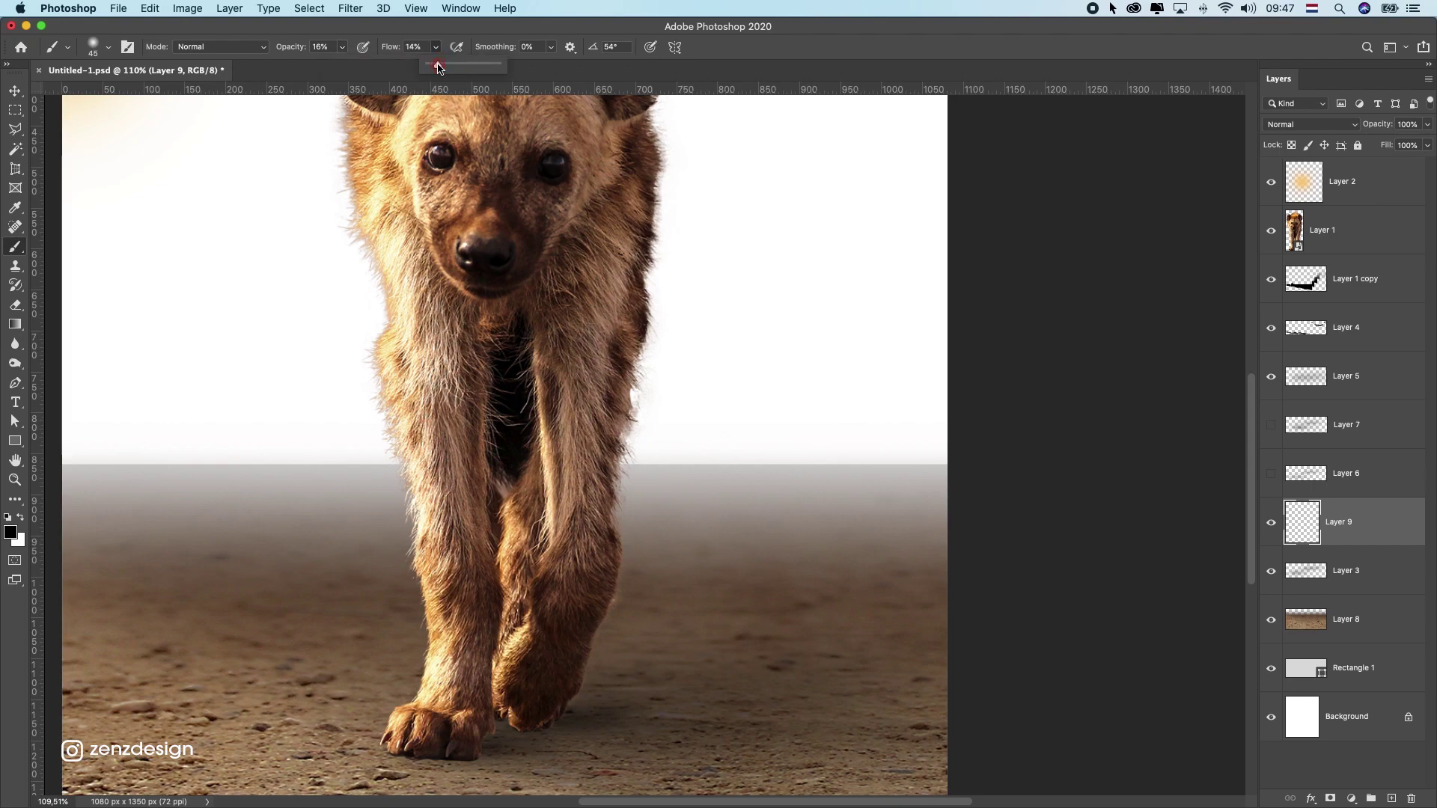
click(451, 28)
Paint soft contact shadows under the paws on the new layer and undo the last stroke.
scroll(512, 615, down, 5)
mouse_move(567, 578)
mouse_down()
mouse_move(434, 603)
mouse_move(610, 581)
mouse_move(437, 598)
mouse_move(514, 572)
mouse_move(690, 562)
mouse_move(620, 568)
mouse_up()
key(super+z)
scroll(503, 602, up, 5)
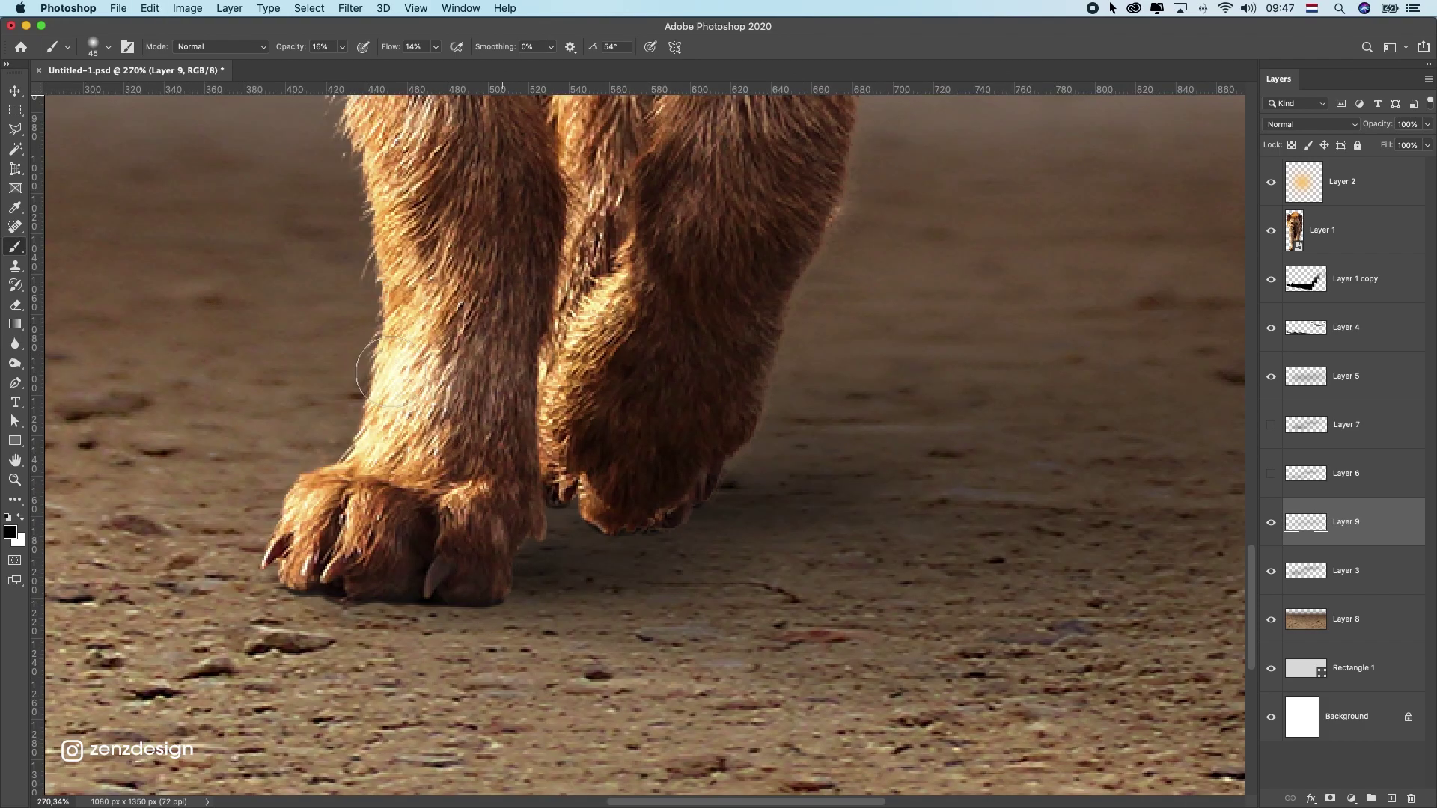
Add a new layer directly above the hyena's Layer 1 and clip it to that layer.
click(18, 87)
click(1308, 225)
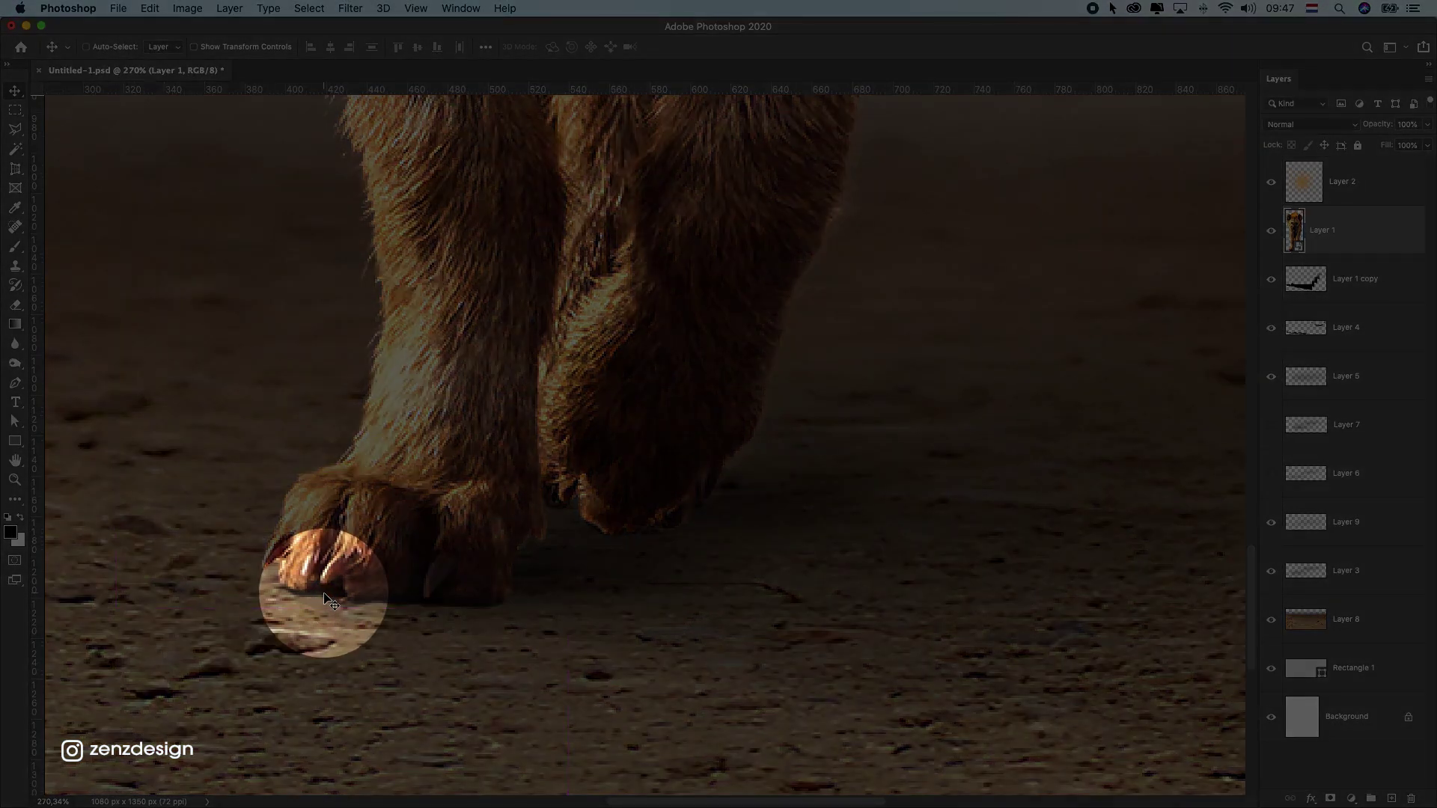
super+click(1289, 233)
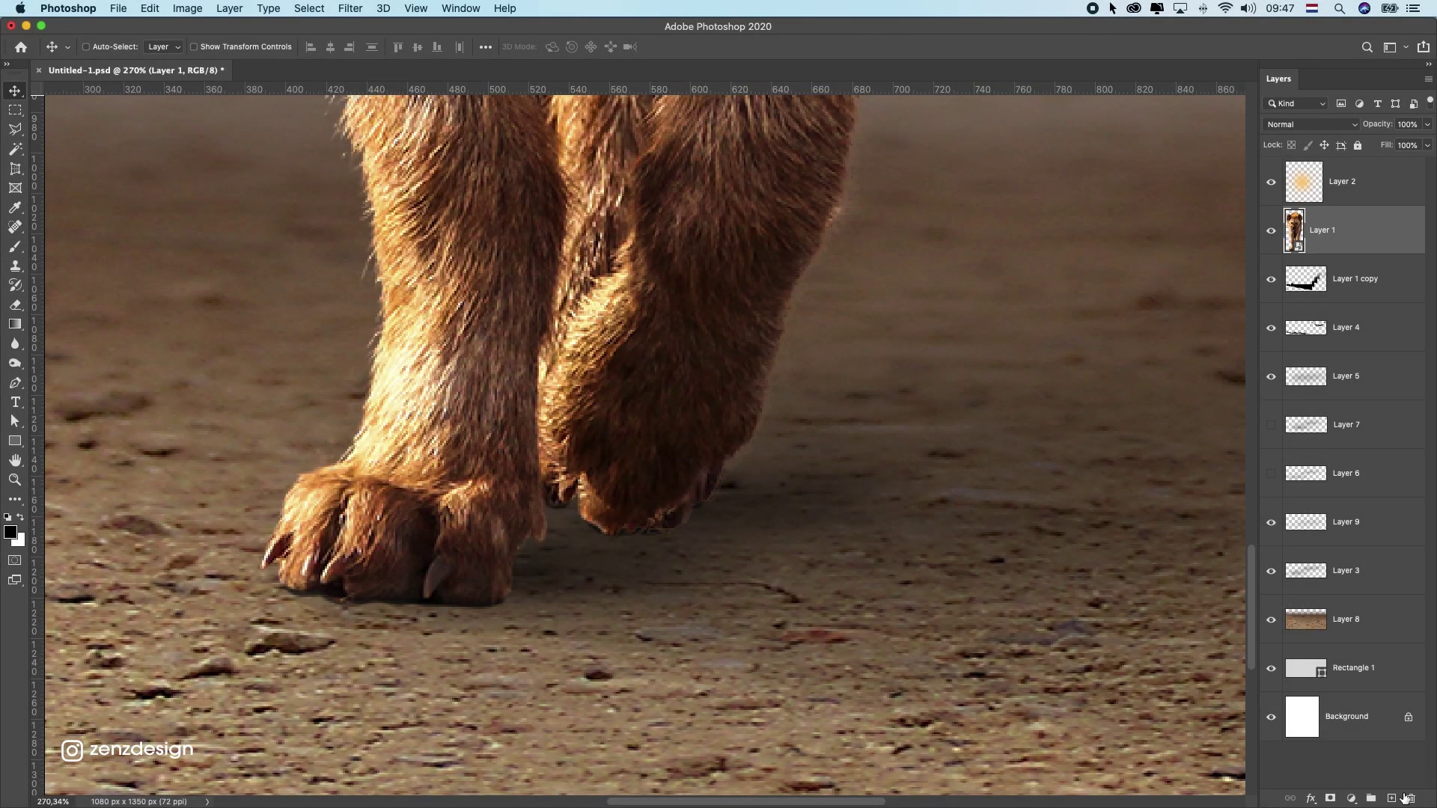
click(1392, 797)
right_click(1367, 248)
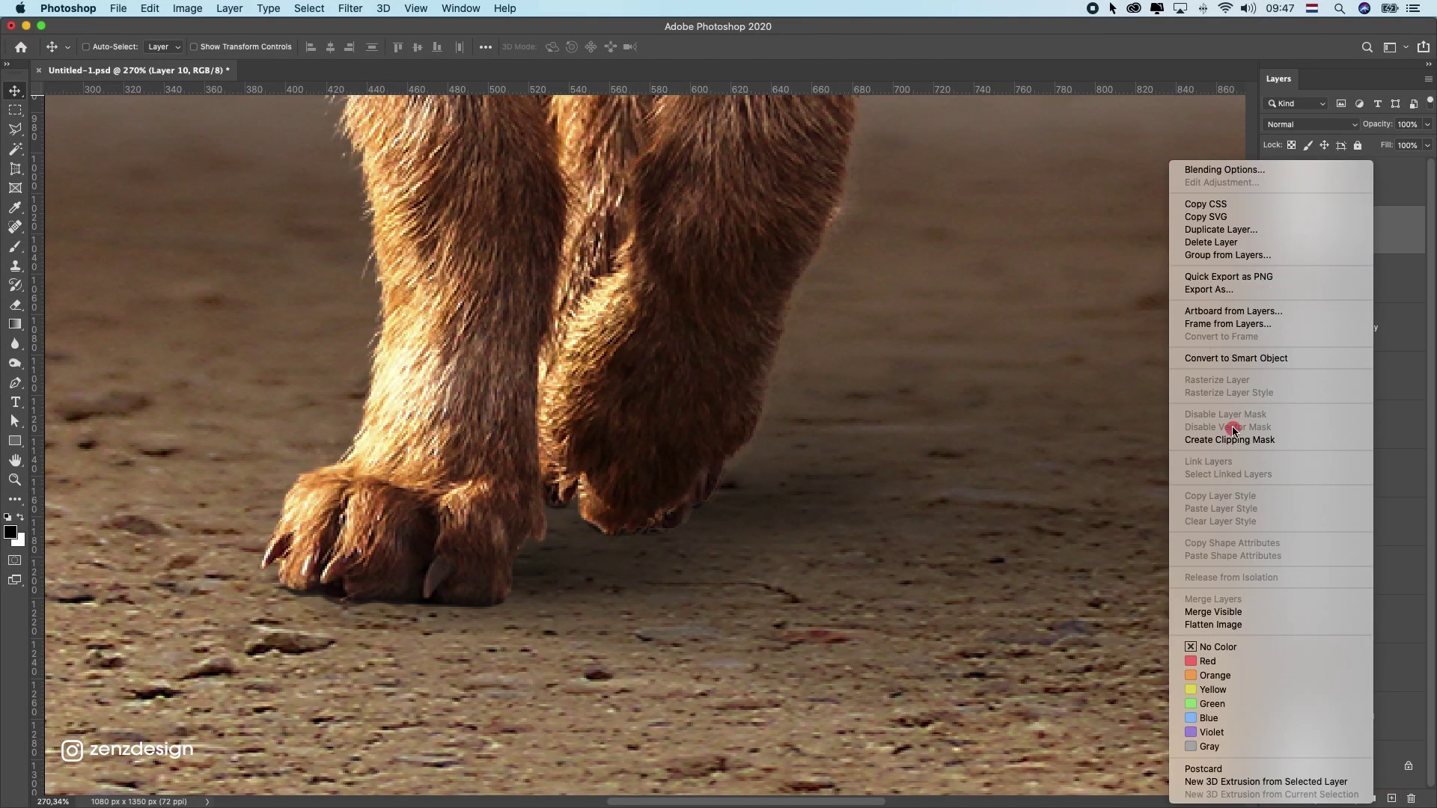
click(1233, 439)
Paint soft black shading over the lower edges of the paws on the clipped layer with the Brush tool.
click(14, 246)
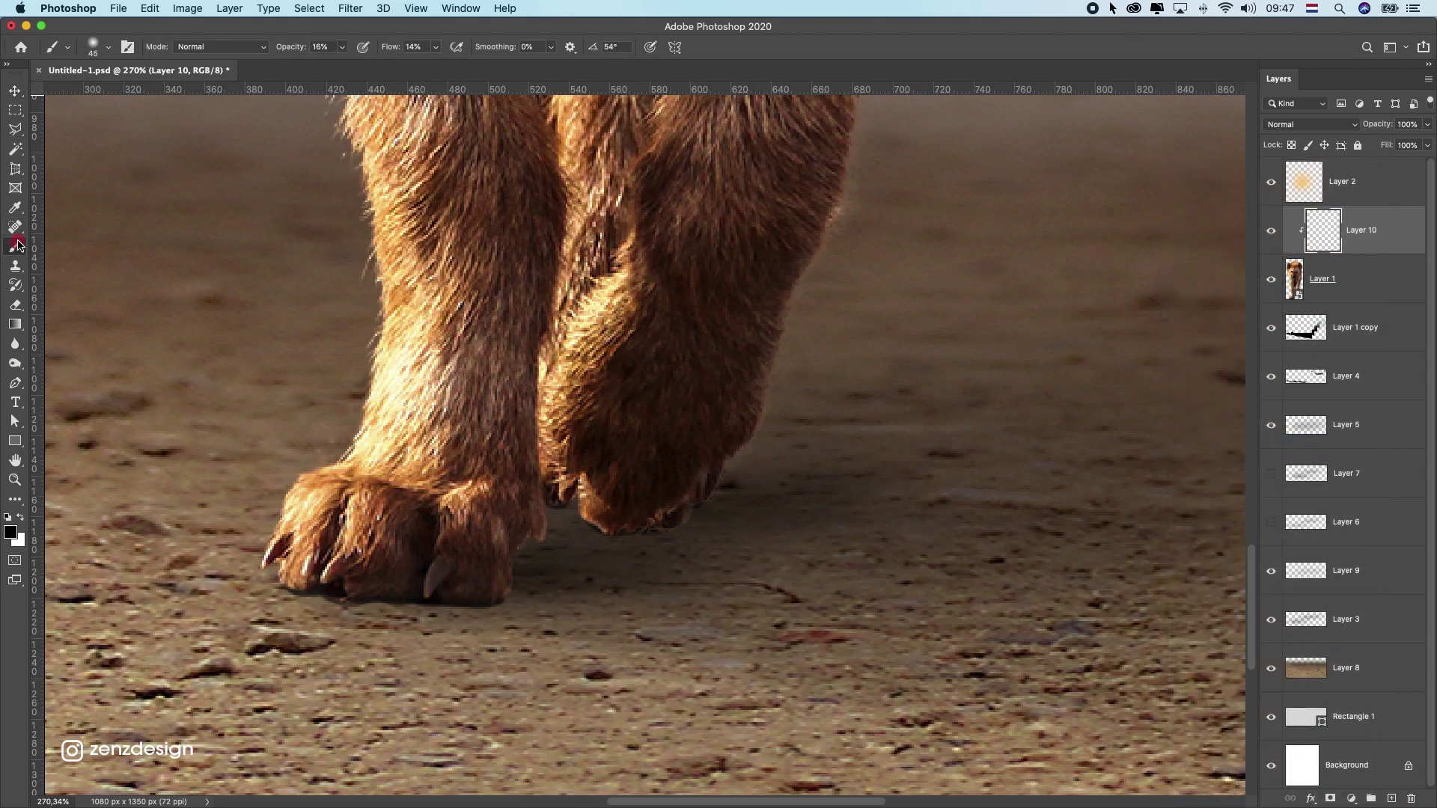
mouse_move(483, 575)
mouse_down()
mouse_move(350, 584)
mouse_move(545, 567)
mouse_move(510, 591)
mouse_move(589, 530)
mouse_move(491, 589)
mouse_move(502, 580)
mouse_move(495, 601)
mouse_move(602, 541)
mouse_move(710, 507)
mouse_move(593, 526)
mouse_up()
mouse_move(551, 572)
mouse_down()
mouse_move(527, 572)
mouse_move(567, 513)
mouse_move(488, 605)
mouse_up()
key(super+0)
scroll(645, 700, up, 5)
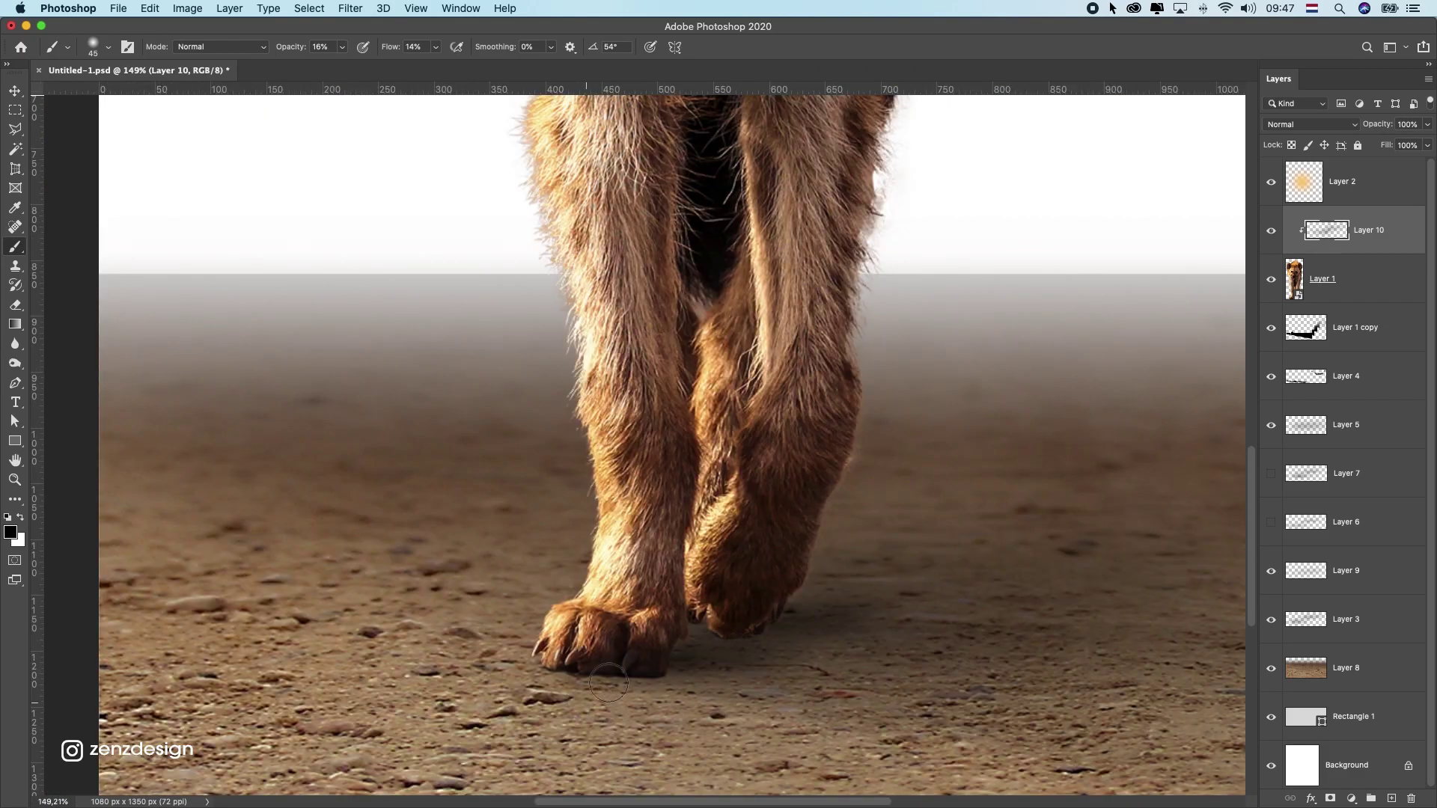
scroll(607, 683, up, 2)
Add a new layer above the ground texture, Layer 8, and paint a soft black shadow beneath the front paw.
click(1342, 676)
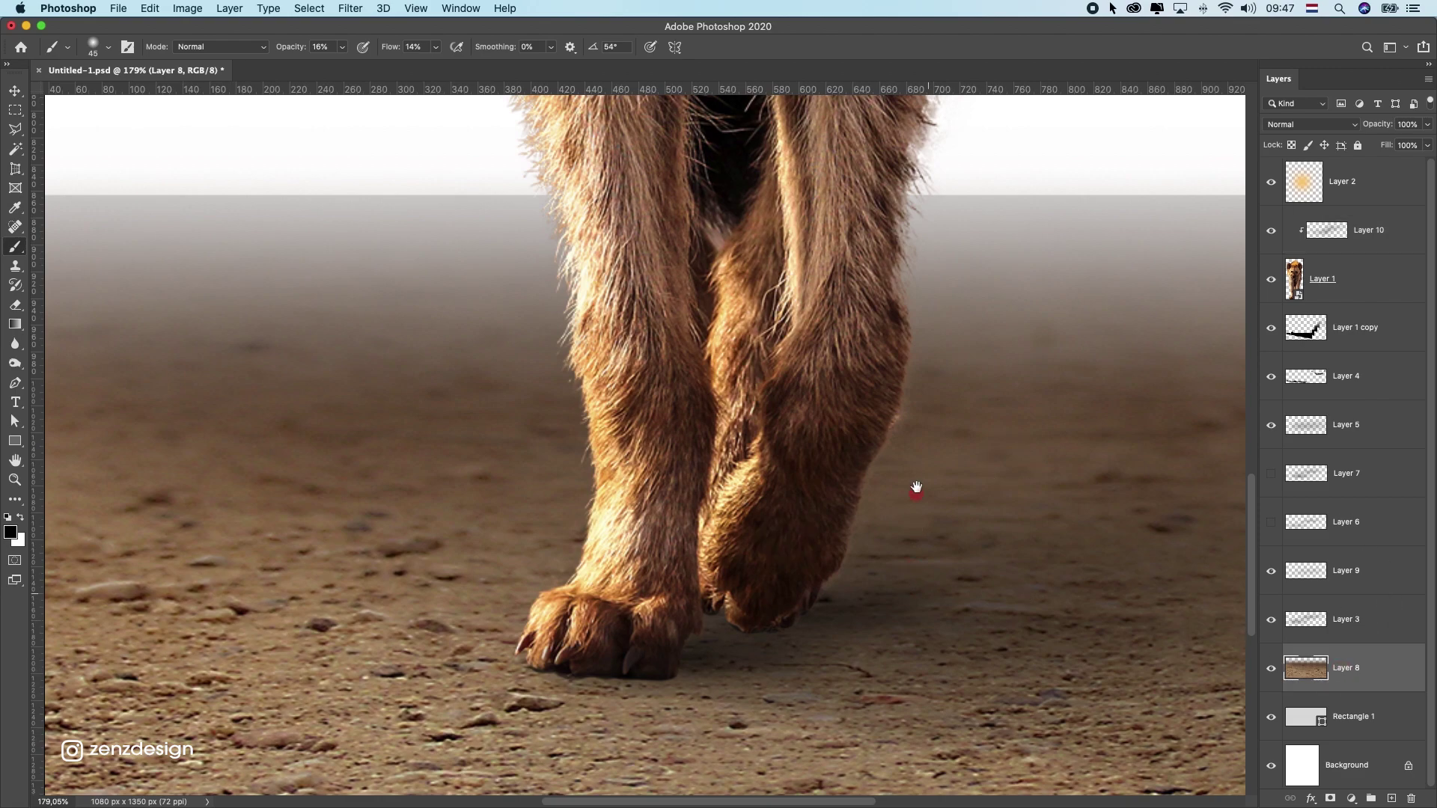
drag(916, 487, 911, 465)
click(1389, 798)
right_click(1357, 660)
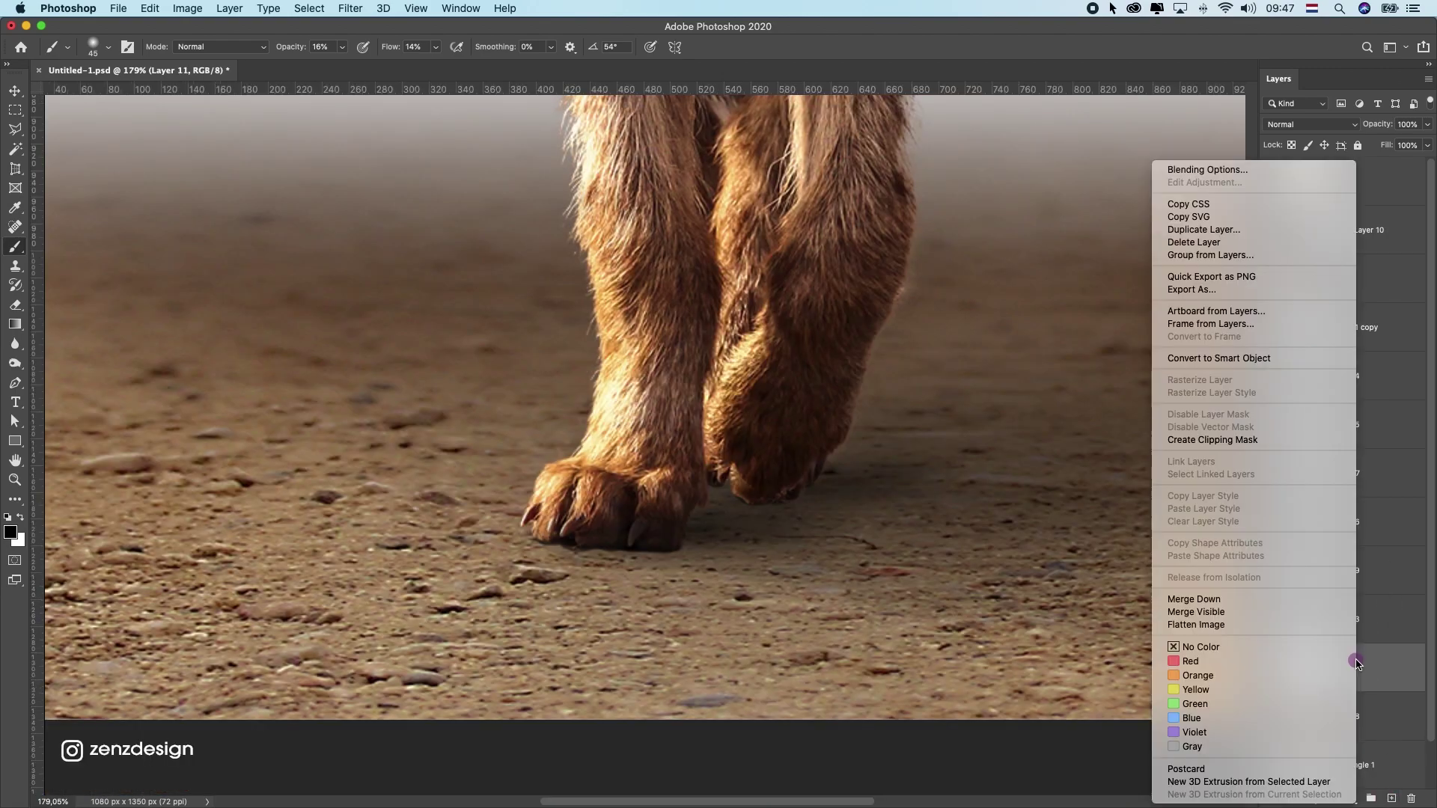
click(755, 476)
mouse_move(604, 541)
mouse_down()
mouse_move(565, 551)
mouse_move(604, 527)
mouse_move(670, 554)
mouse_up()
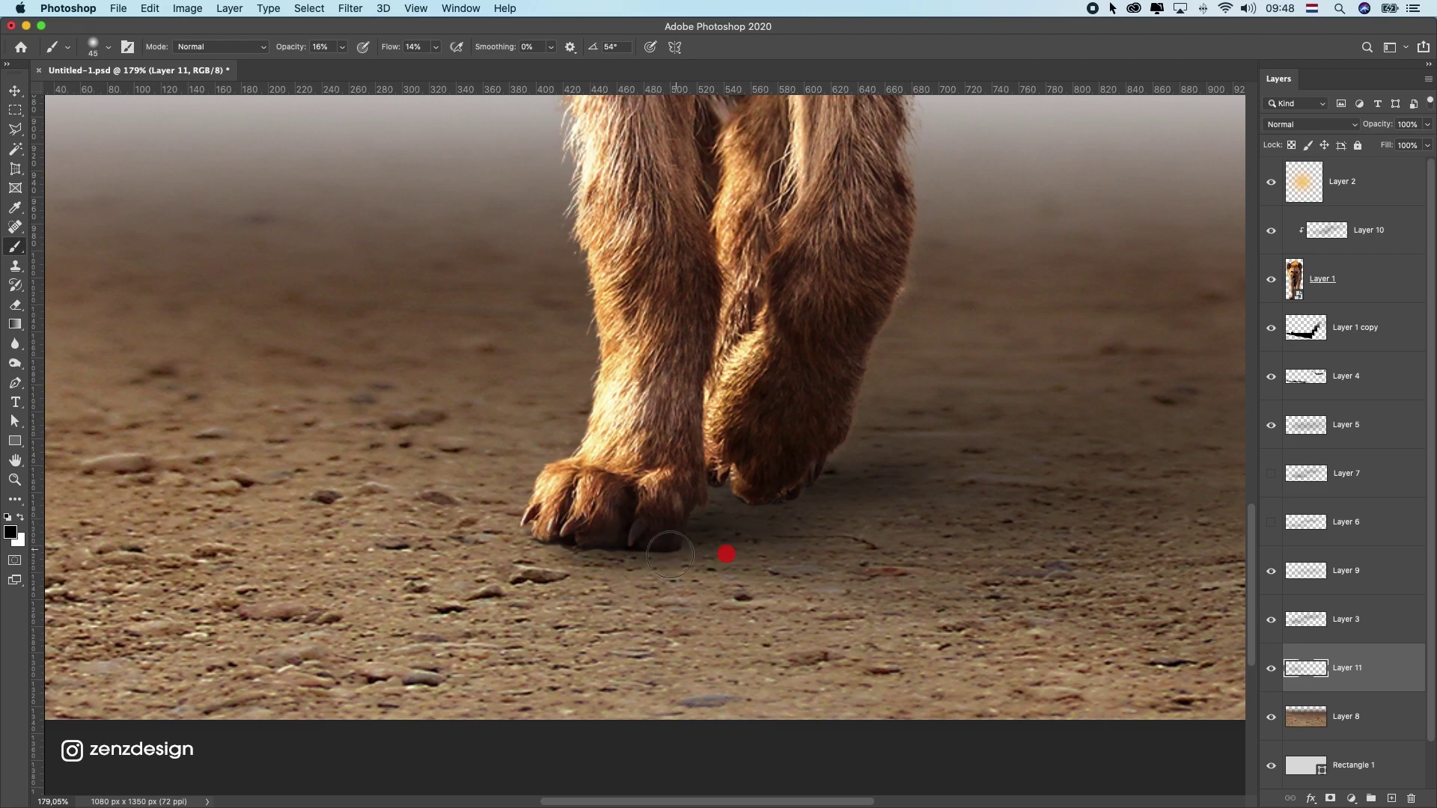
scroll(928, 528, down, 5)
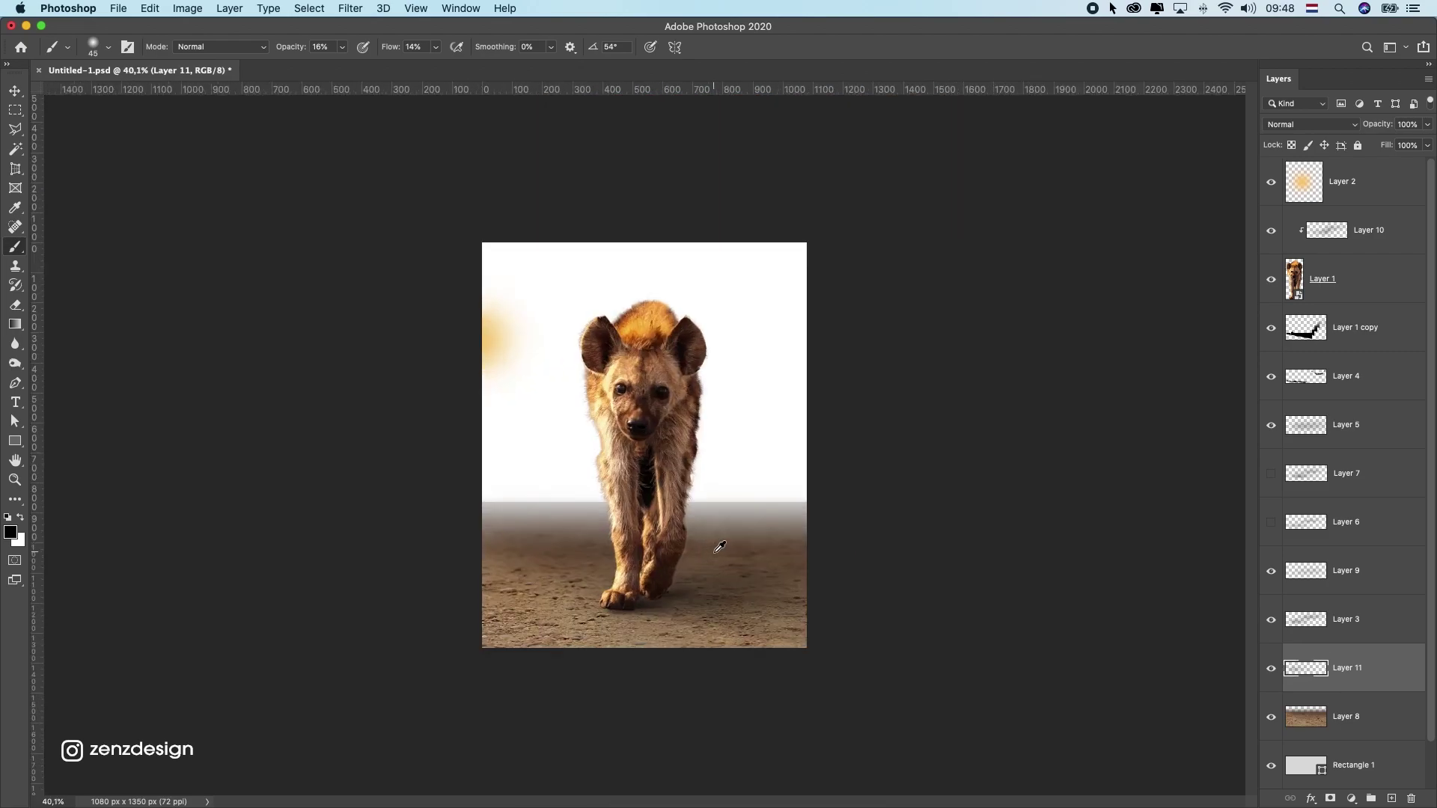
Fine-tune the new shadow layer's opacity, and switch to a black background with Rectangle 1 hidden.
click(1427, 124)
drag(1390, 144, 1391, 143)
scroll(694, 565, up, 2)
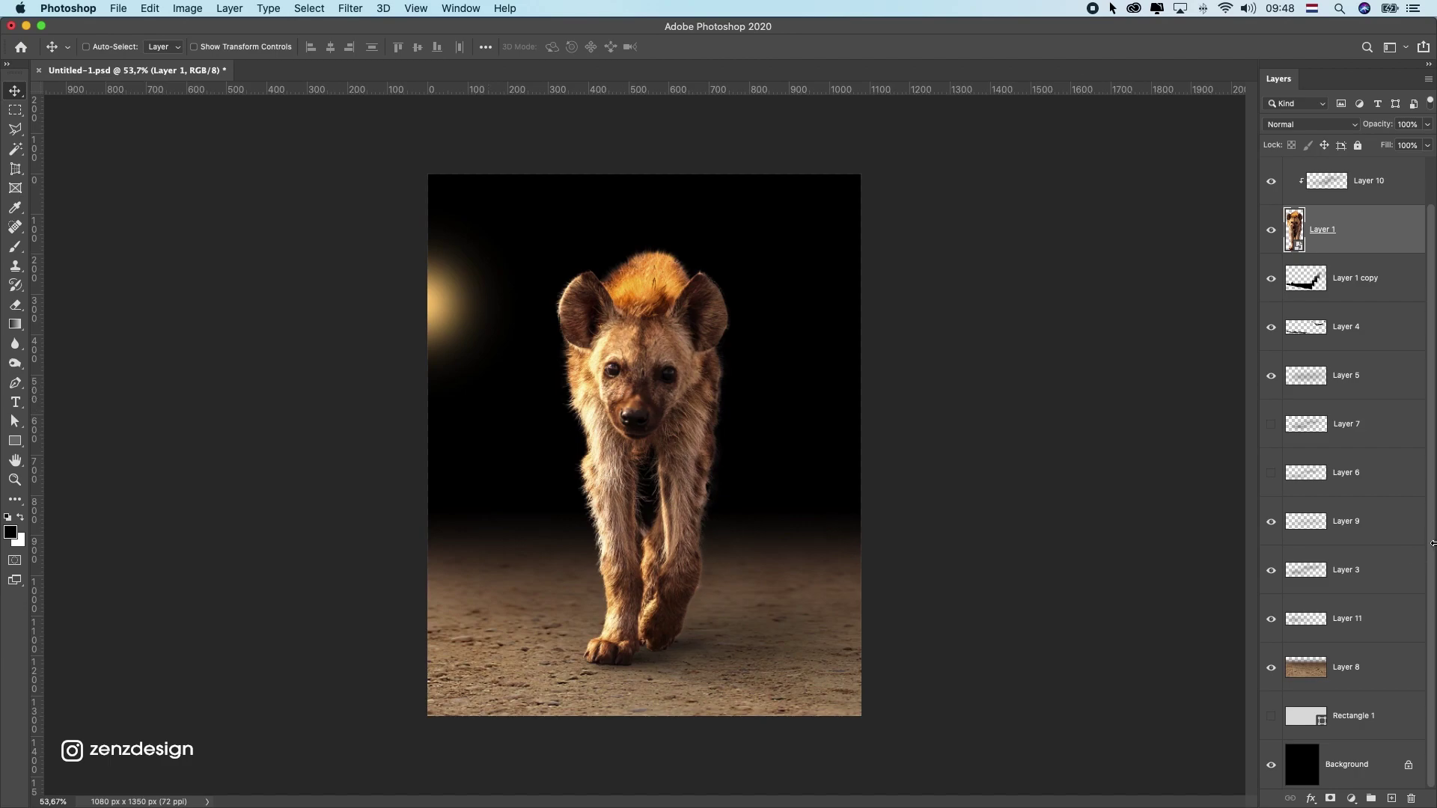
Compare the scene with and without the orange glow on Layer 2, leaving that layer visible and selected.
click(1366, 537)
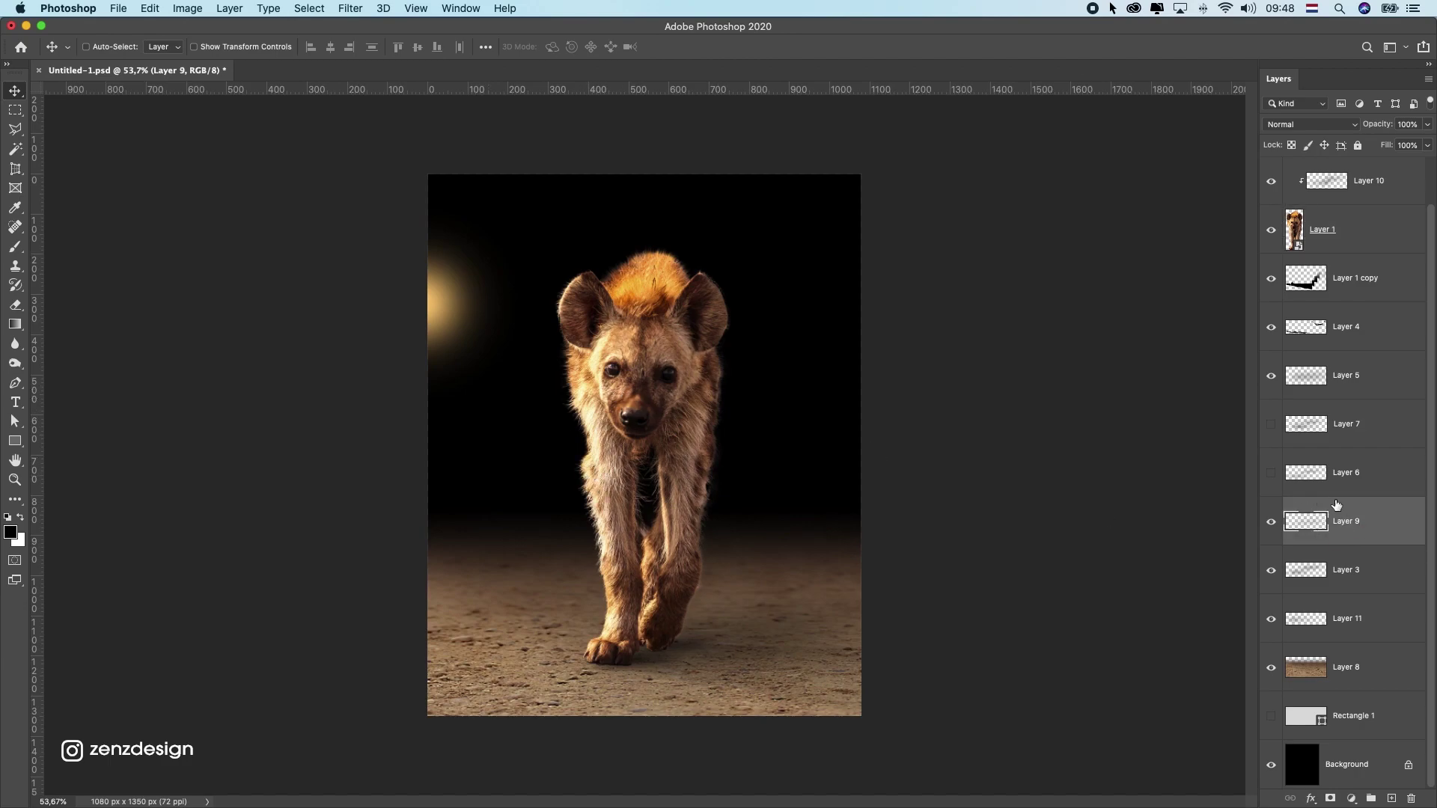
scroll(1336, 505, up, 2)
click(1270, 182)
click(1270, 182)
click(1306, 185)
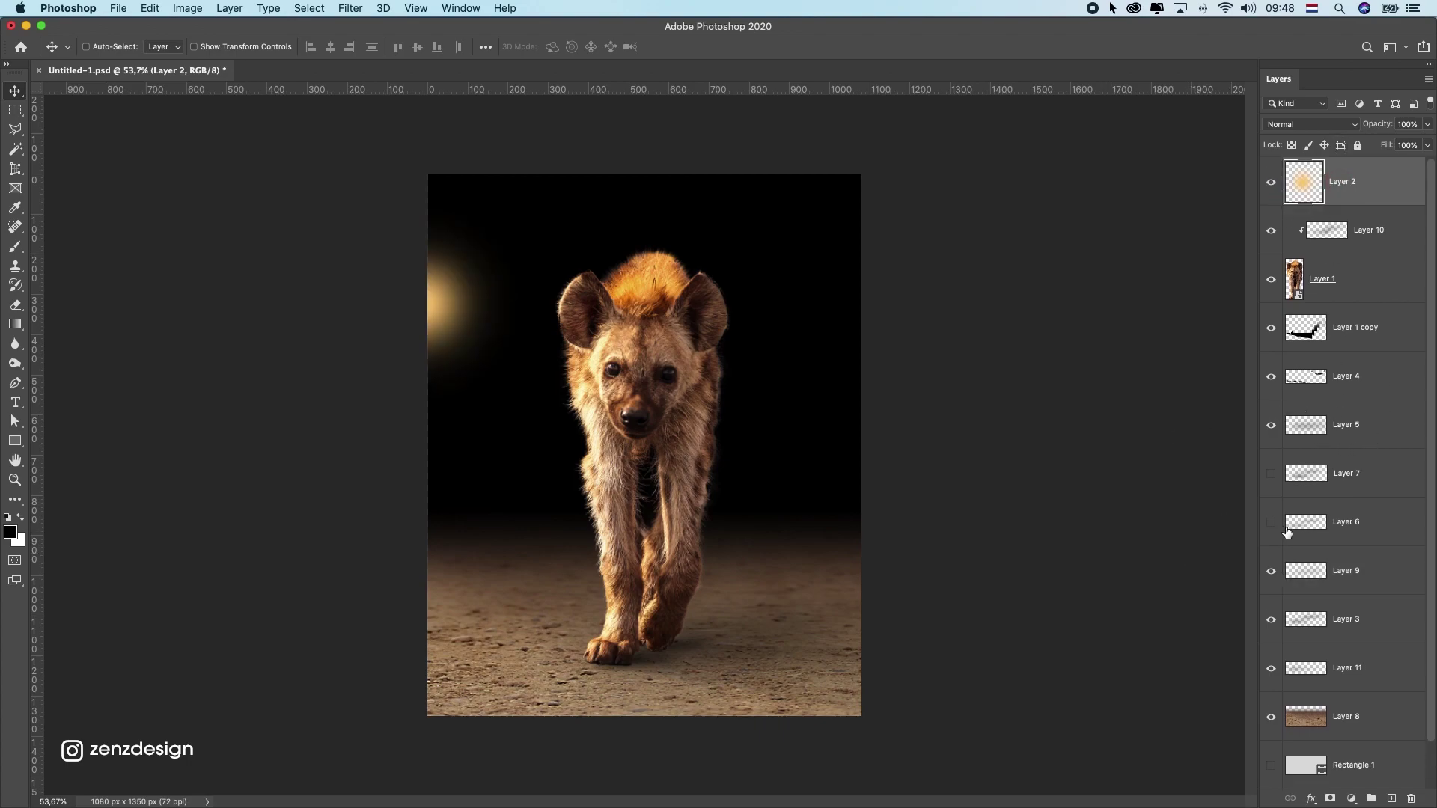
Hide Layer 5, show and select Layer 6, and undo the trial move of its shadow.
click(1270, 474)
click(1271, 425)
click(1271, 473)
click(1359, 520)
drag(643, 489, 686, 571)
key(super+z)
Stretch the Layer 6 shadow to about 266% width and place it beneath the paws, extending away from the glow.
key(ctrl+t)
drag(721, 651, 917, 651)
drag(823, 660, 827, 651)
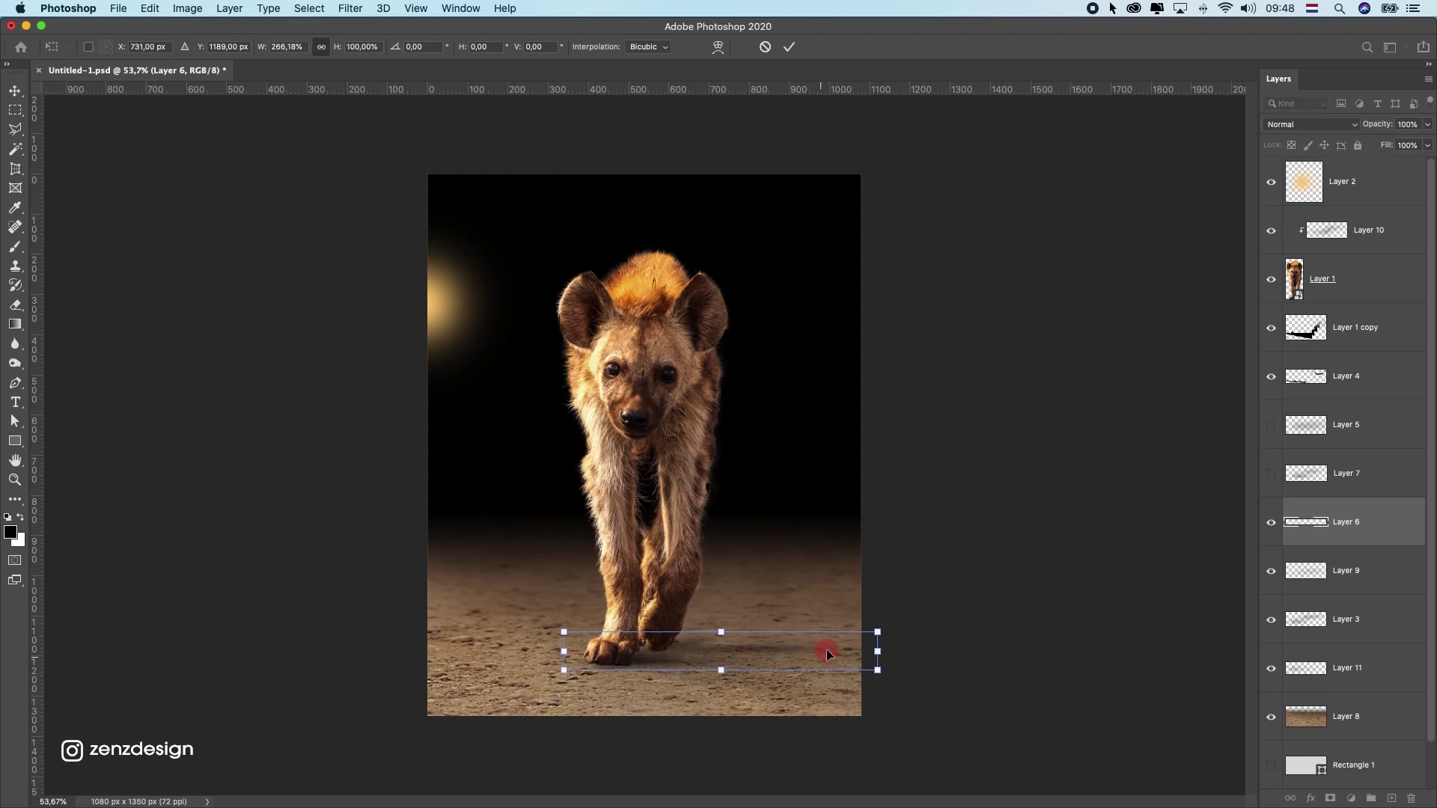
key(Return)
scroll(828, 628, down, 5)
scroll(781, 574, up, 5)
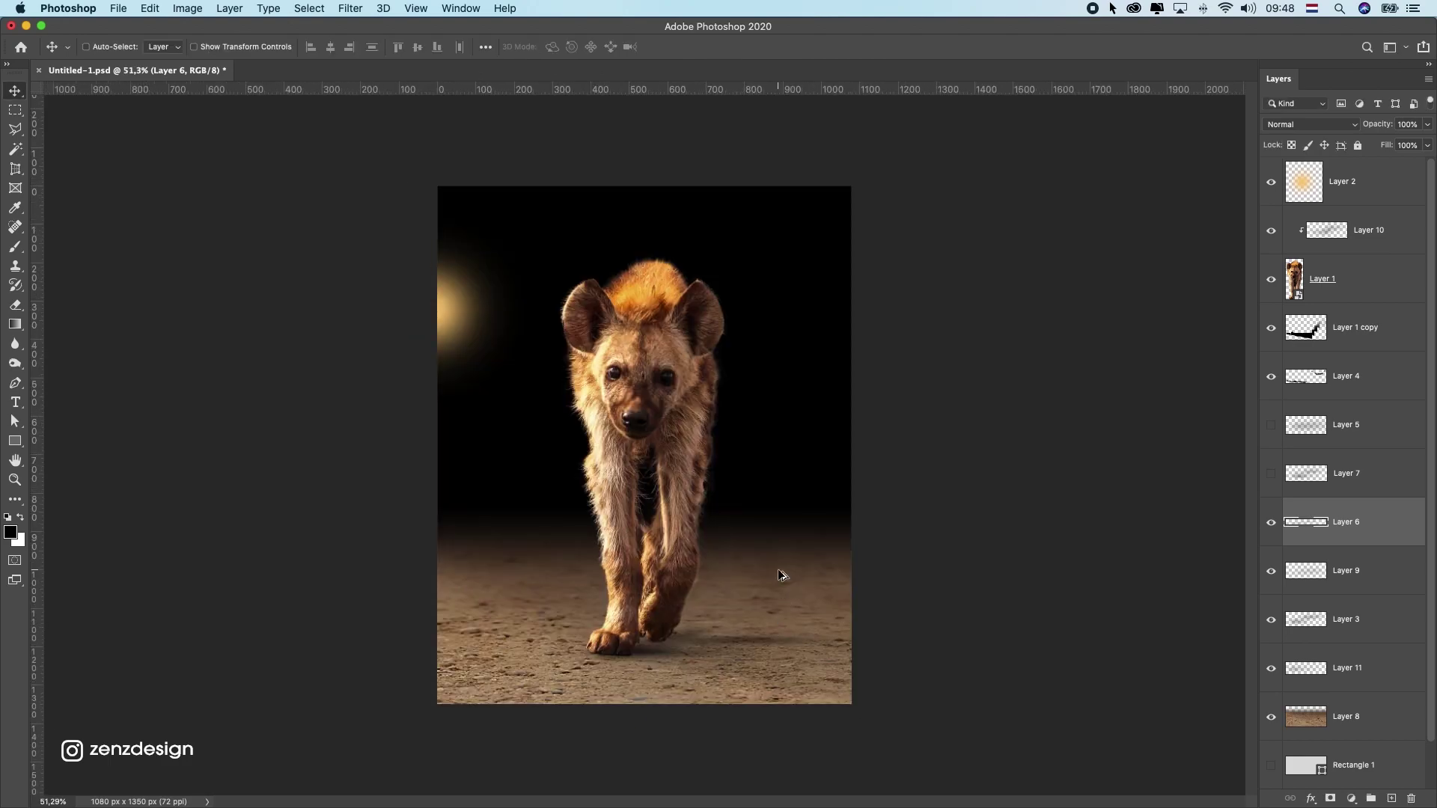
scroll(644, 621, up, 3)
scroll(642, 631, down, 2)
scroll(640, 636, up, 5)
scroll(640, 636, down, 4)
mouse_move(392, 265)
mouse_down()
mouse_move(402, 307)
mouse_move(395, 271)
mouse_up()
Add a Curves adjustment clipped to the hyena's Layer 1 and lower its white point to output 142.
click(1407, 266)
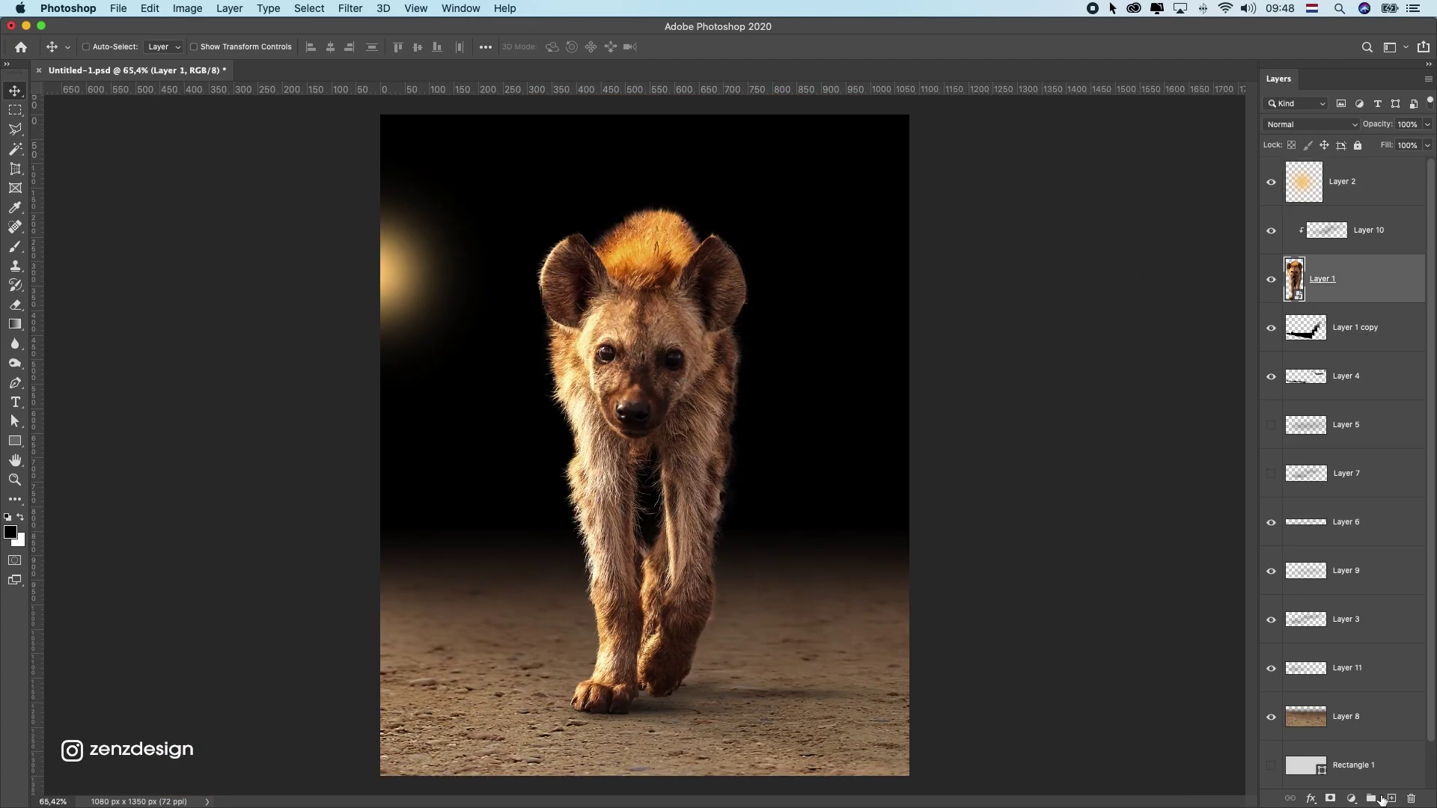
click(1351, 798)
click(1361, 586)
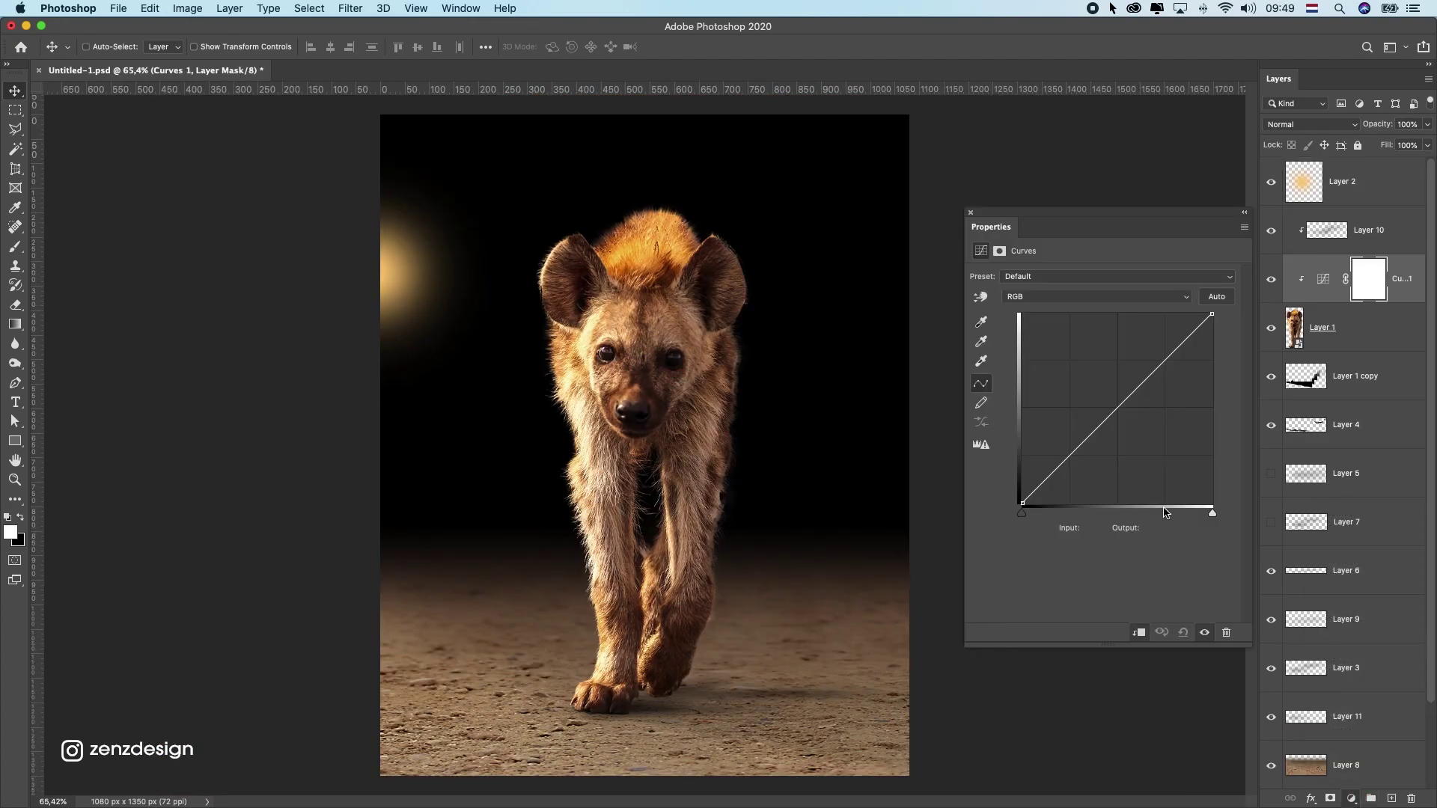
drag(1209, 315, 1218, 400)
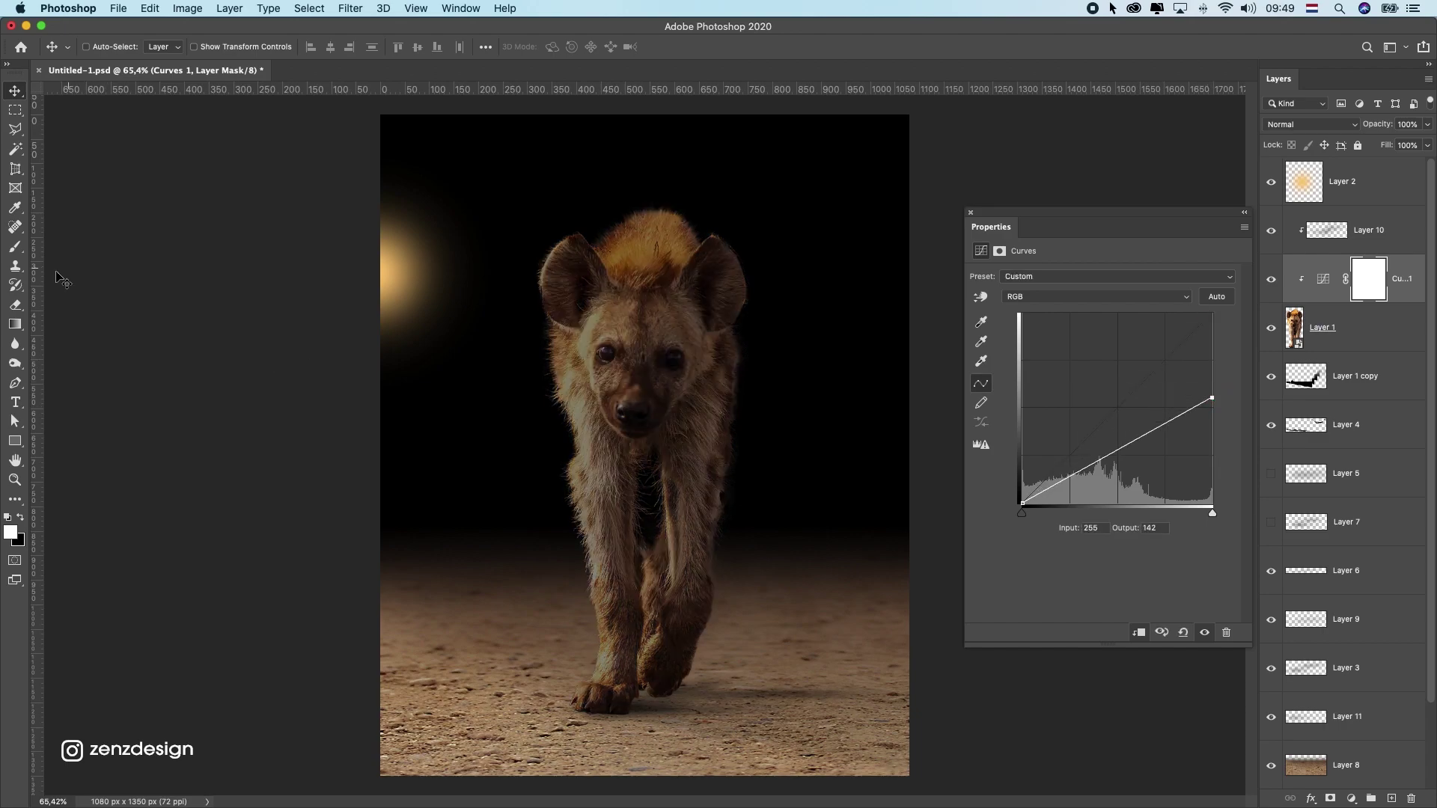
Enlarge the brush to 150 px, make a first stroke on the Curves mask, and set brush opacity and flow to 100%.
key(b)
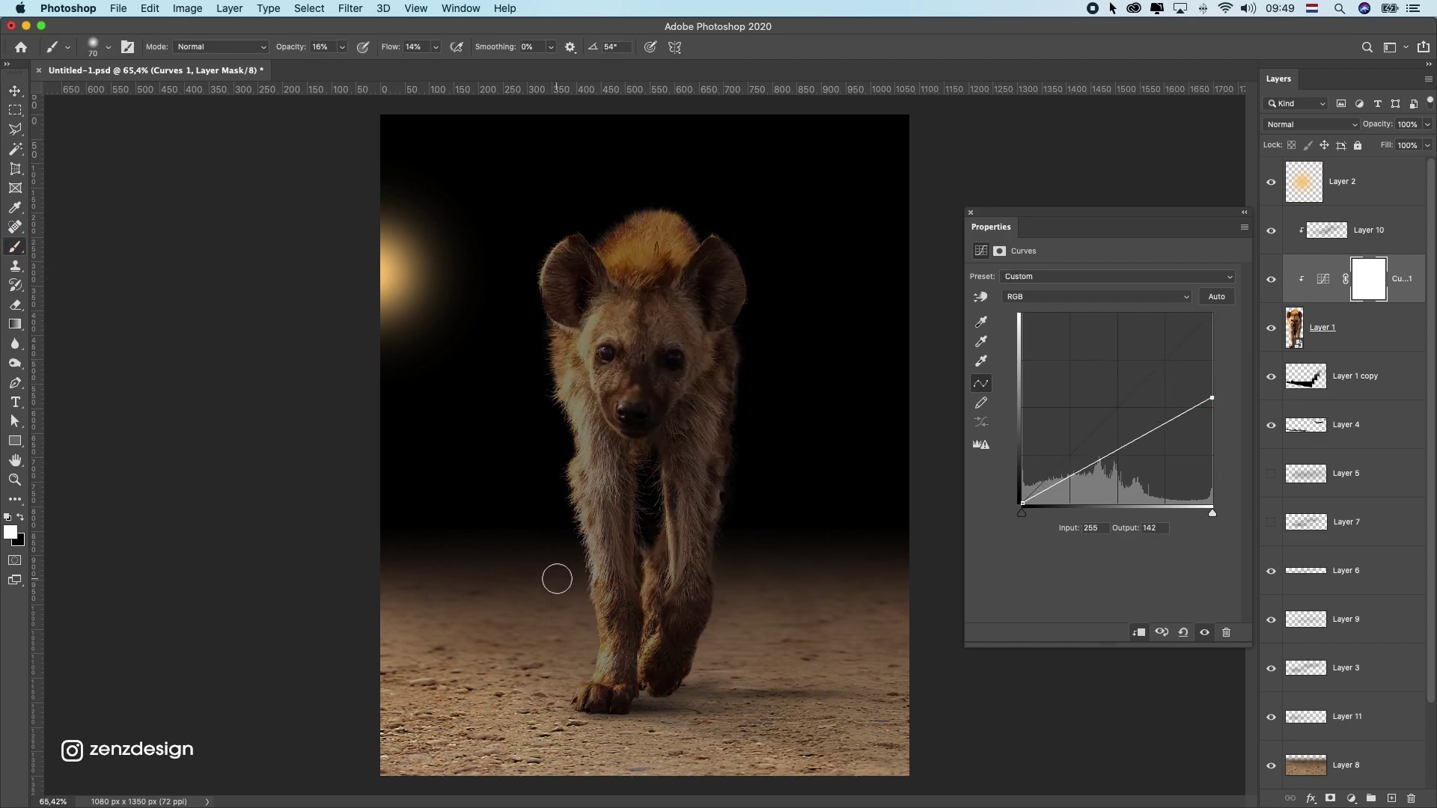
key(])
key(])
key(])
drag(586, 616, 591, 287)
drag(341, 53, 453, 62)
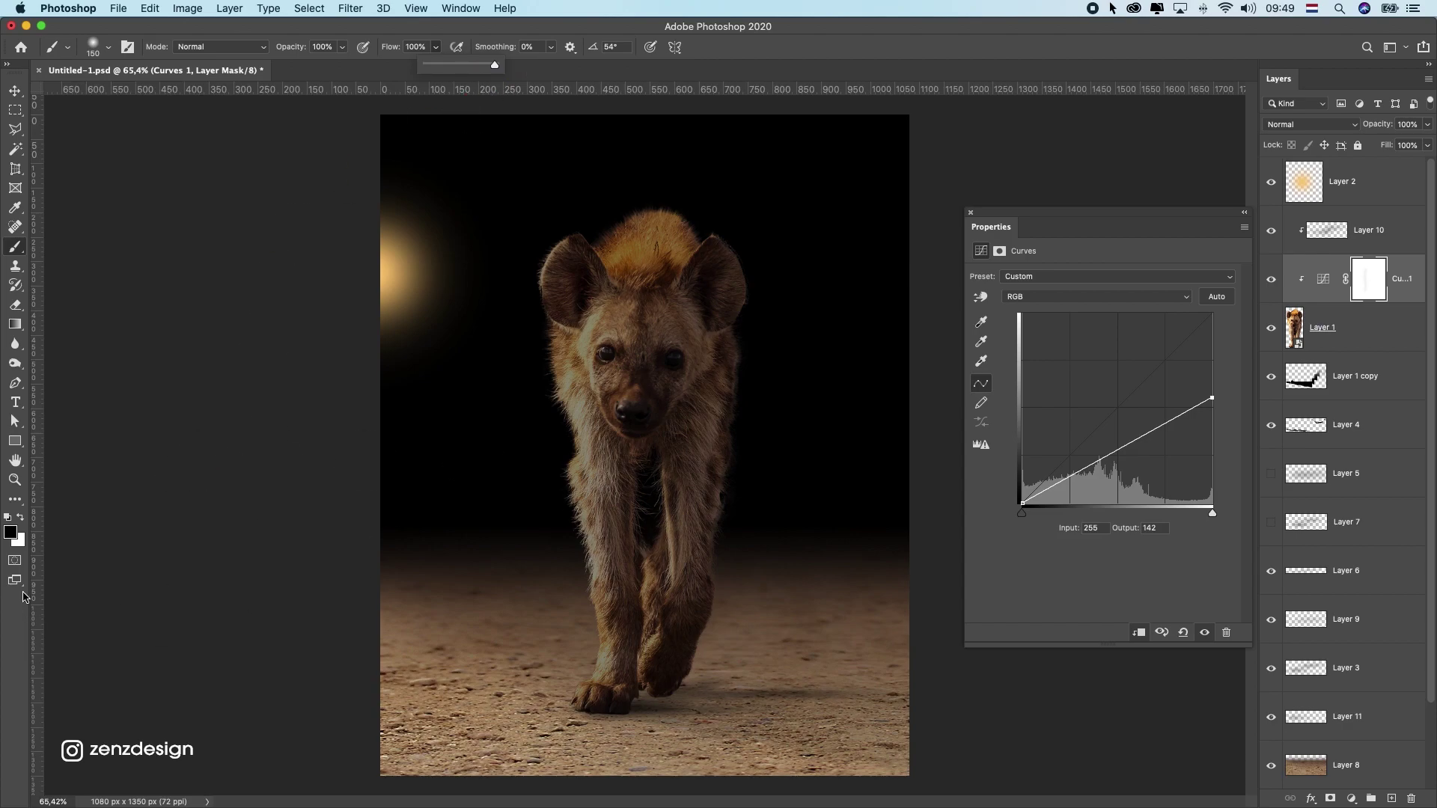
Paint black on the Curves mask over the hyena's glow-facing side and legs, reducing the brush to 90 px and undoing unwanted strokes.
mouse_move(547, 618)
mouse_down()
mouse_move(587, 625)
mouse_move(580, 658)
mouse_up()
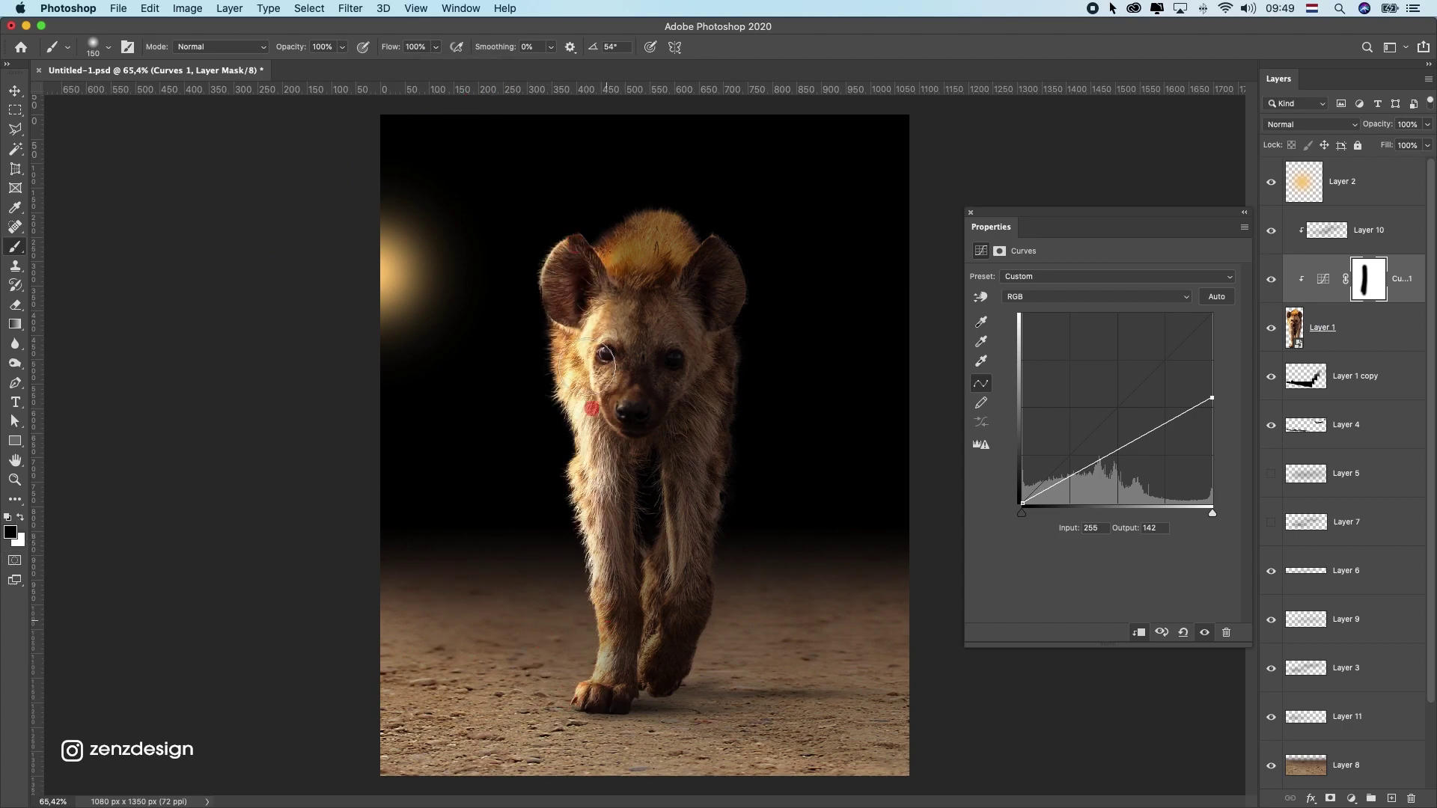
drag(592, 408, 601, 531)
mouse_move(607, 667)
mouse_down()
mouse_move(669, 674)
mouse_move(686, 628)
mouse_move(672, 633)
mouse_move(686, 531)
mouse_move(662, 633)
mouse_up()
key(super+z)
mouse_move(688, 459)
ctrl+alt+mouse_down()
mouse_move(659, 459)
mouse_move(683, 417)
ctrl+alt+mouse_up()
drag(625, 313, 667, 222)
key(super+z)
Close the Curves settings, make Layer 5 visible and shift its shadow slightly beneath the hyena with Free Transform.
scroll(613, 486, down, 8)
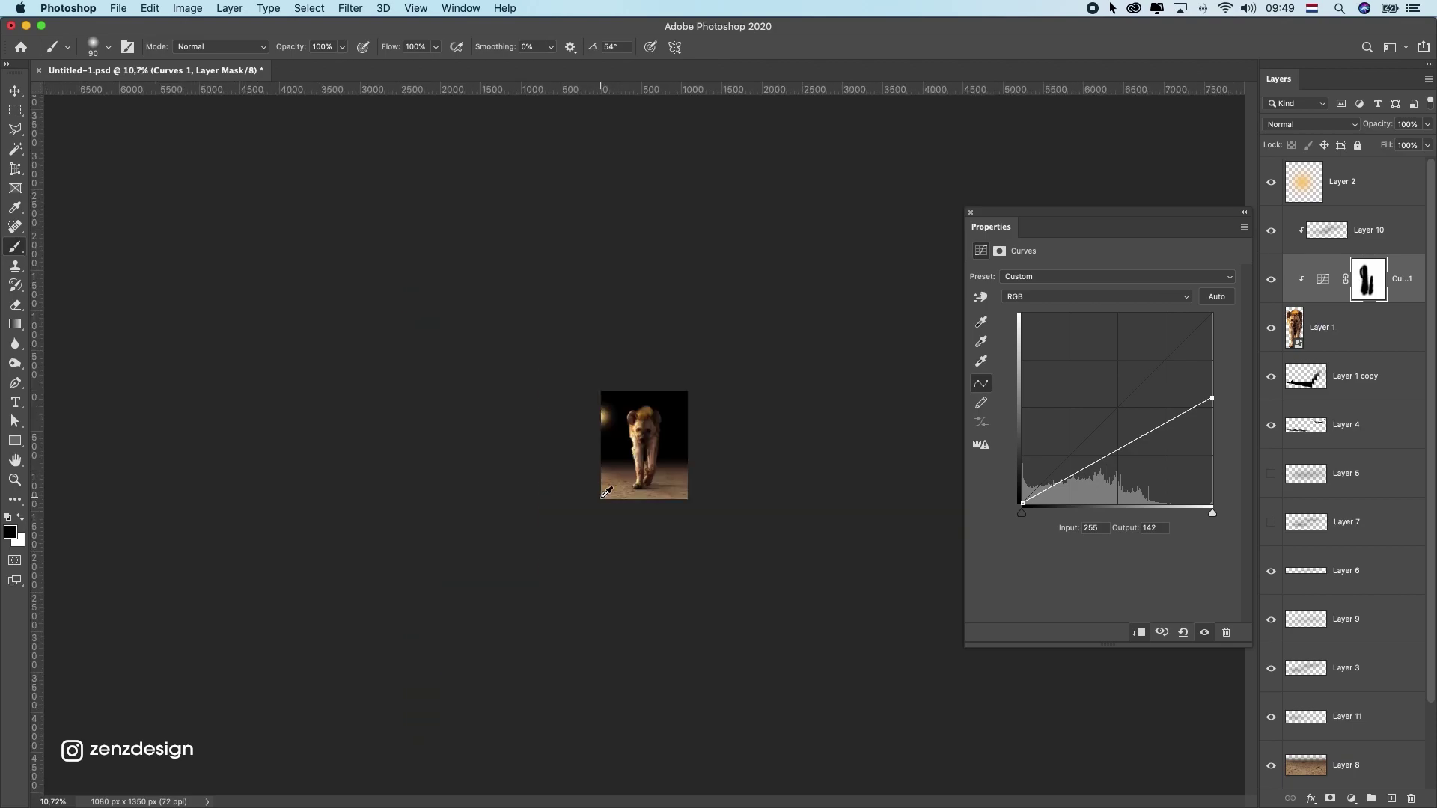
scroll(613, 486, up, 4)
scroll(618, 481, up, 2)
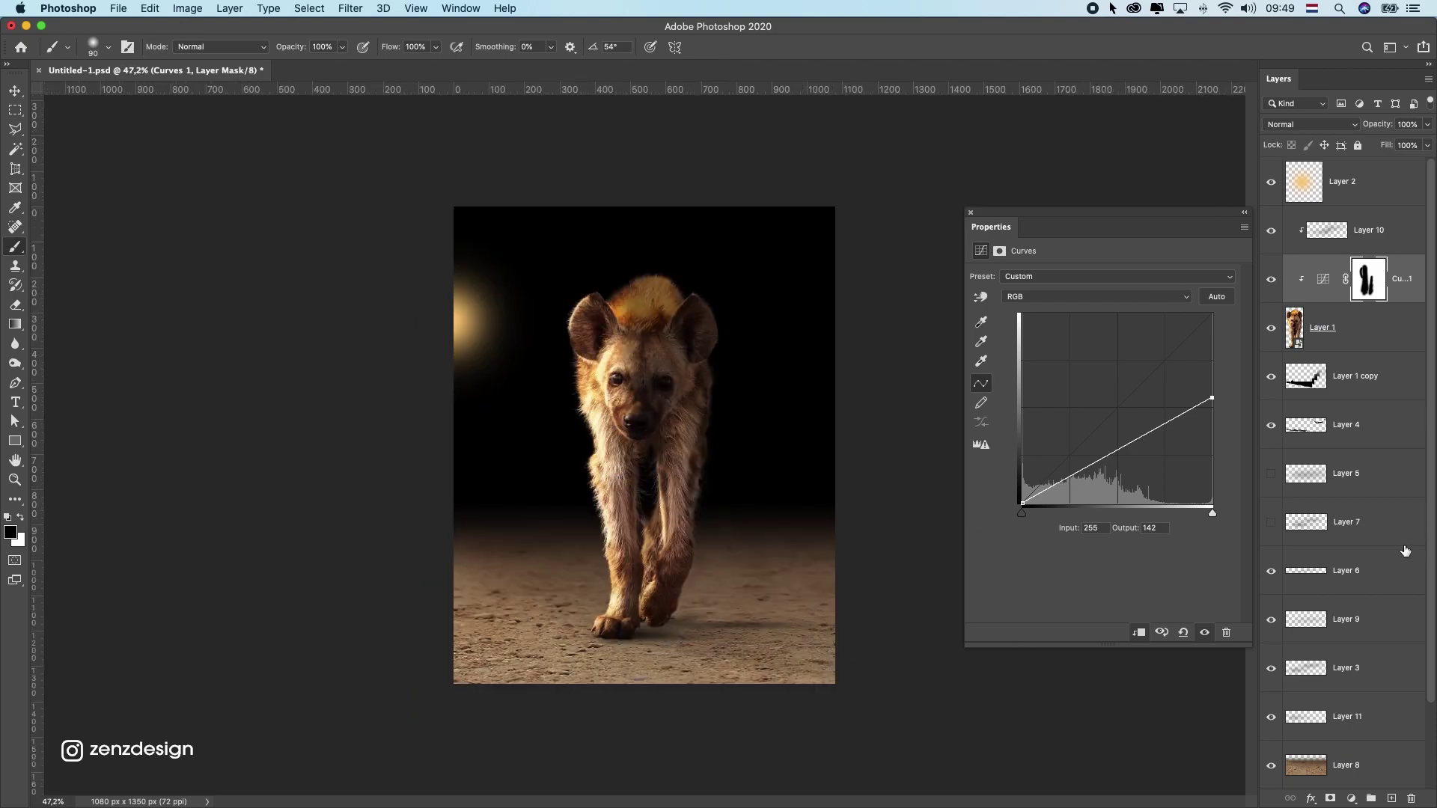
click(1351, 457)
click(971, 213)
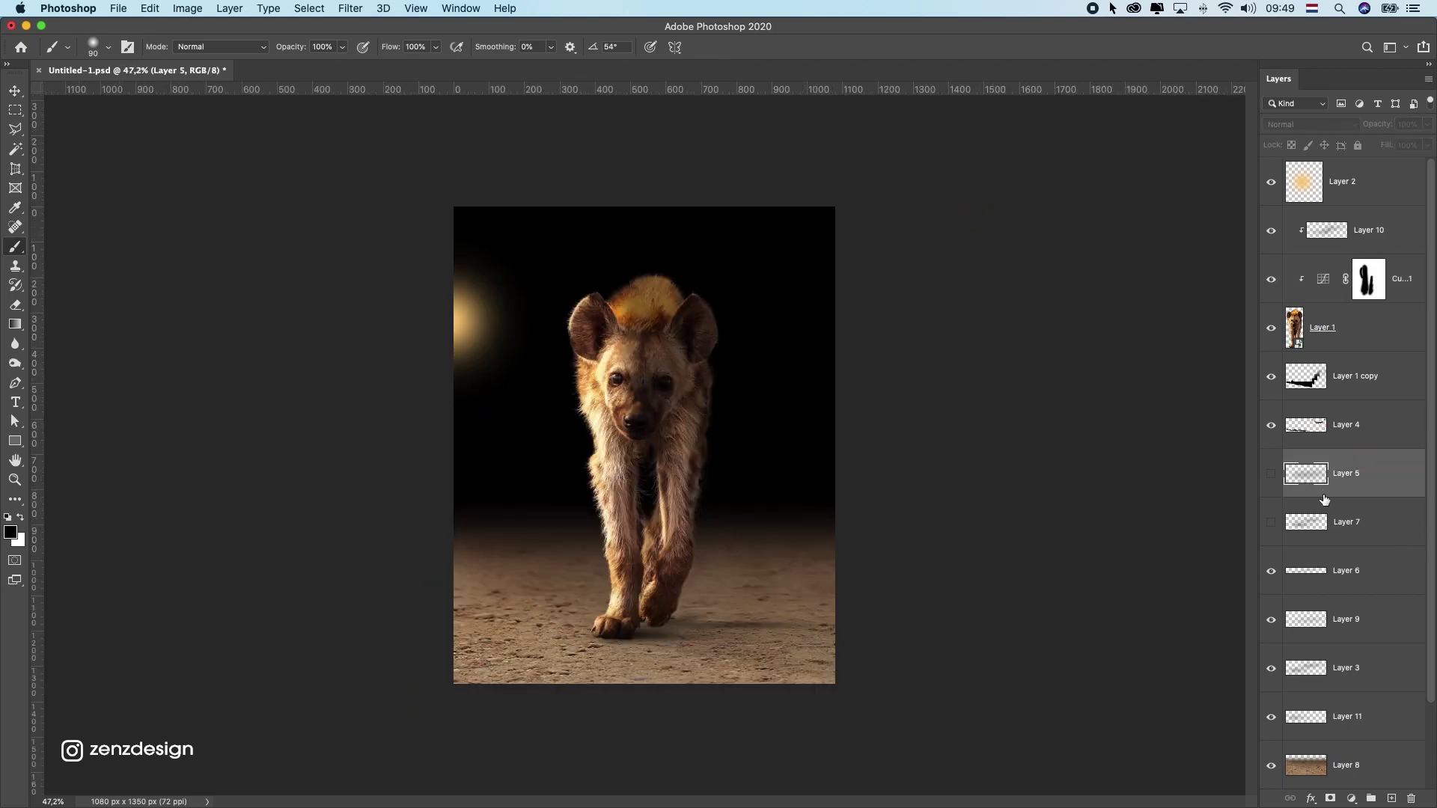
click(1270, 481)
click(1270, 479)
click(1270, 479)
key(ctrl+t)
drag(706, 552, 714, 562)
key(Return)
Change the workspace colour around the canvas to Black.
scroll(751, 577, down, 5)
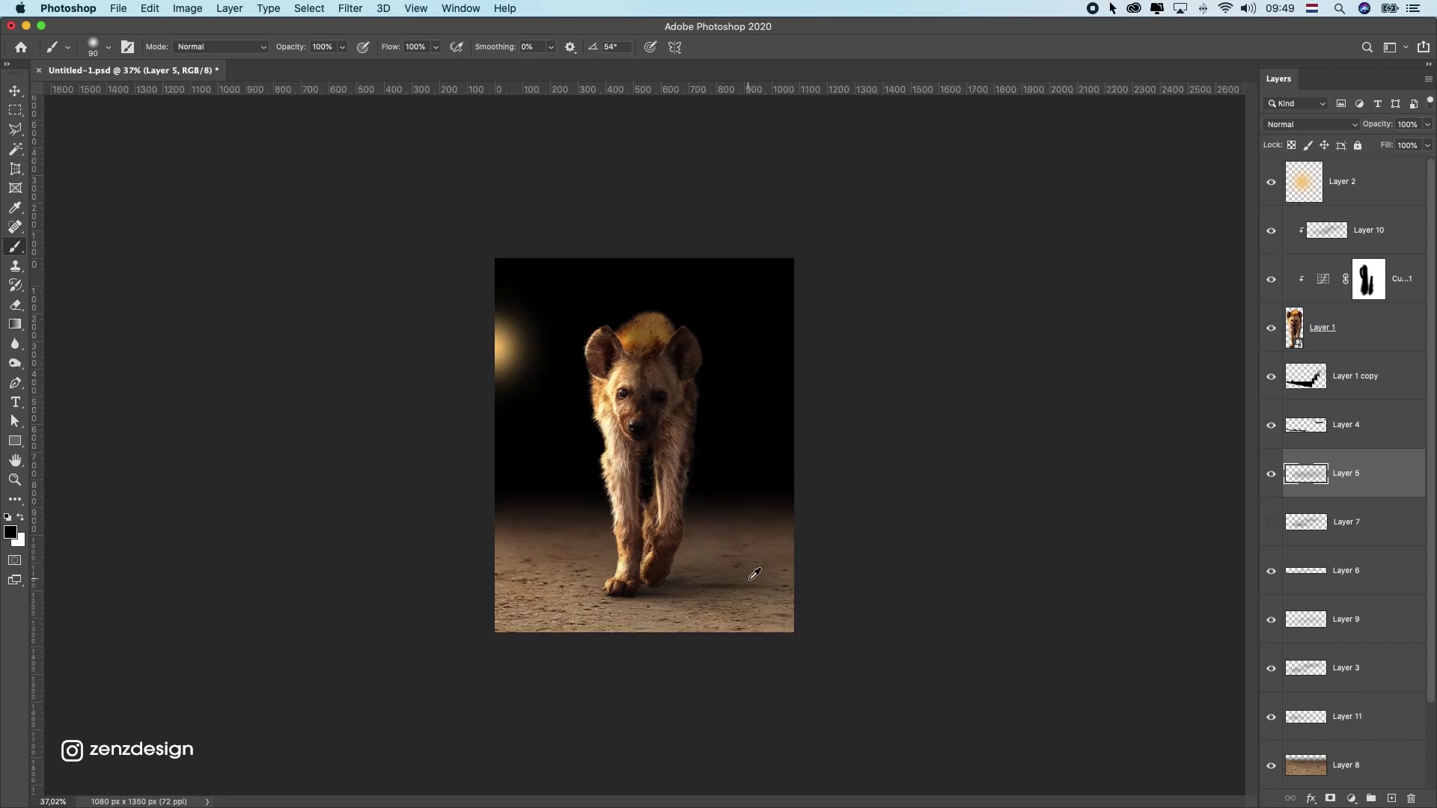
scroll(752, 577, up, 4)
scroll(754, 574, up, 1)
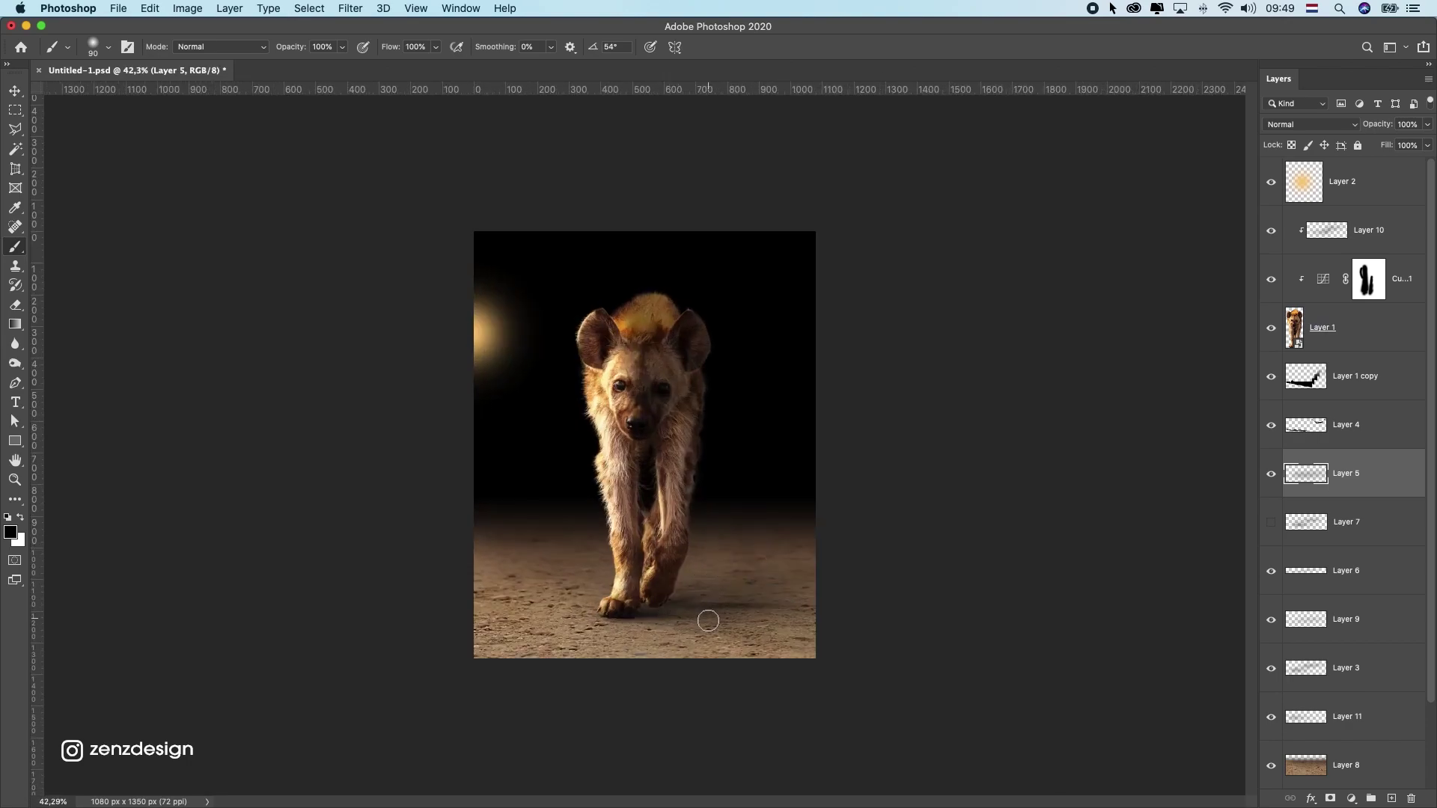
scroll(905, 490, up, 1)
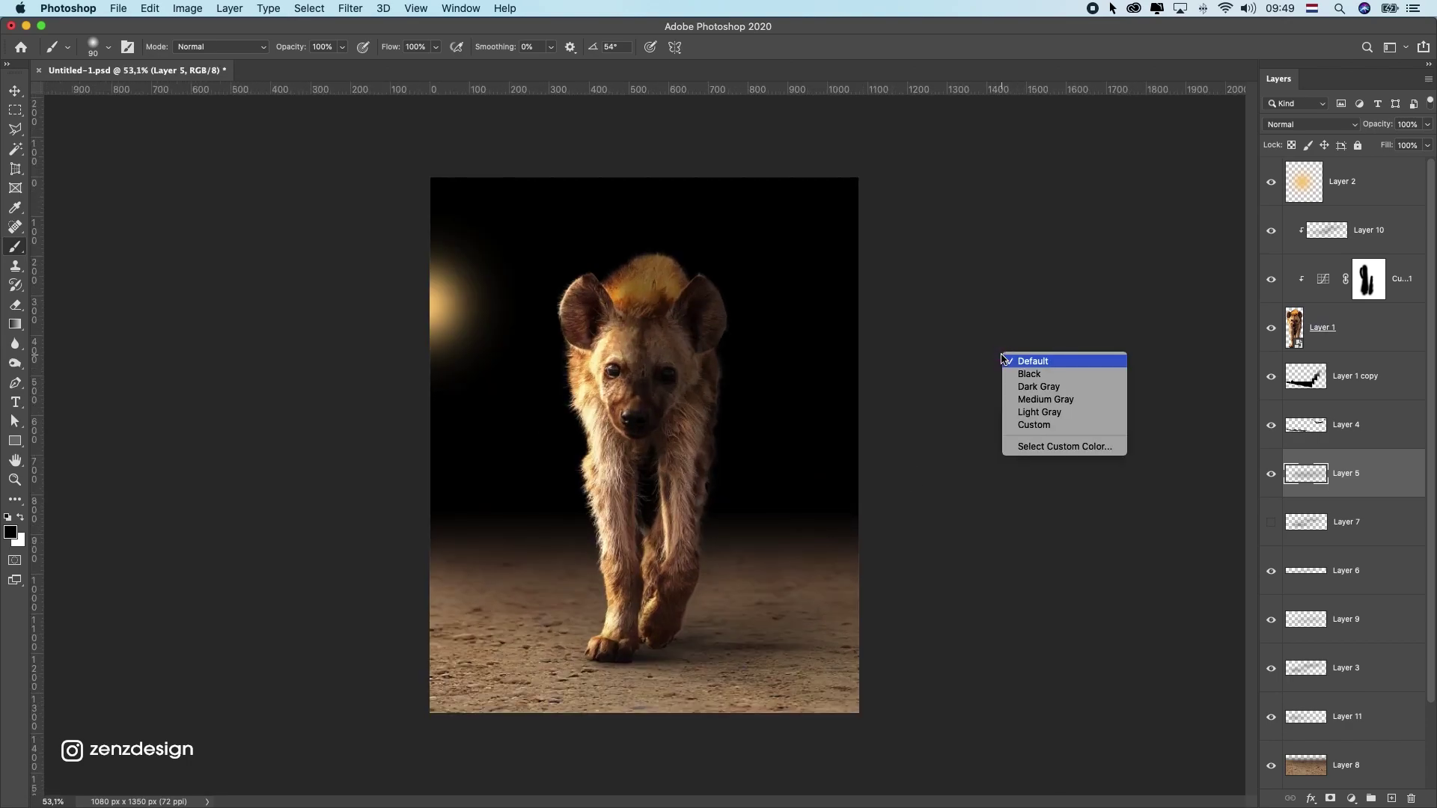
click(1037, 374)
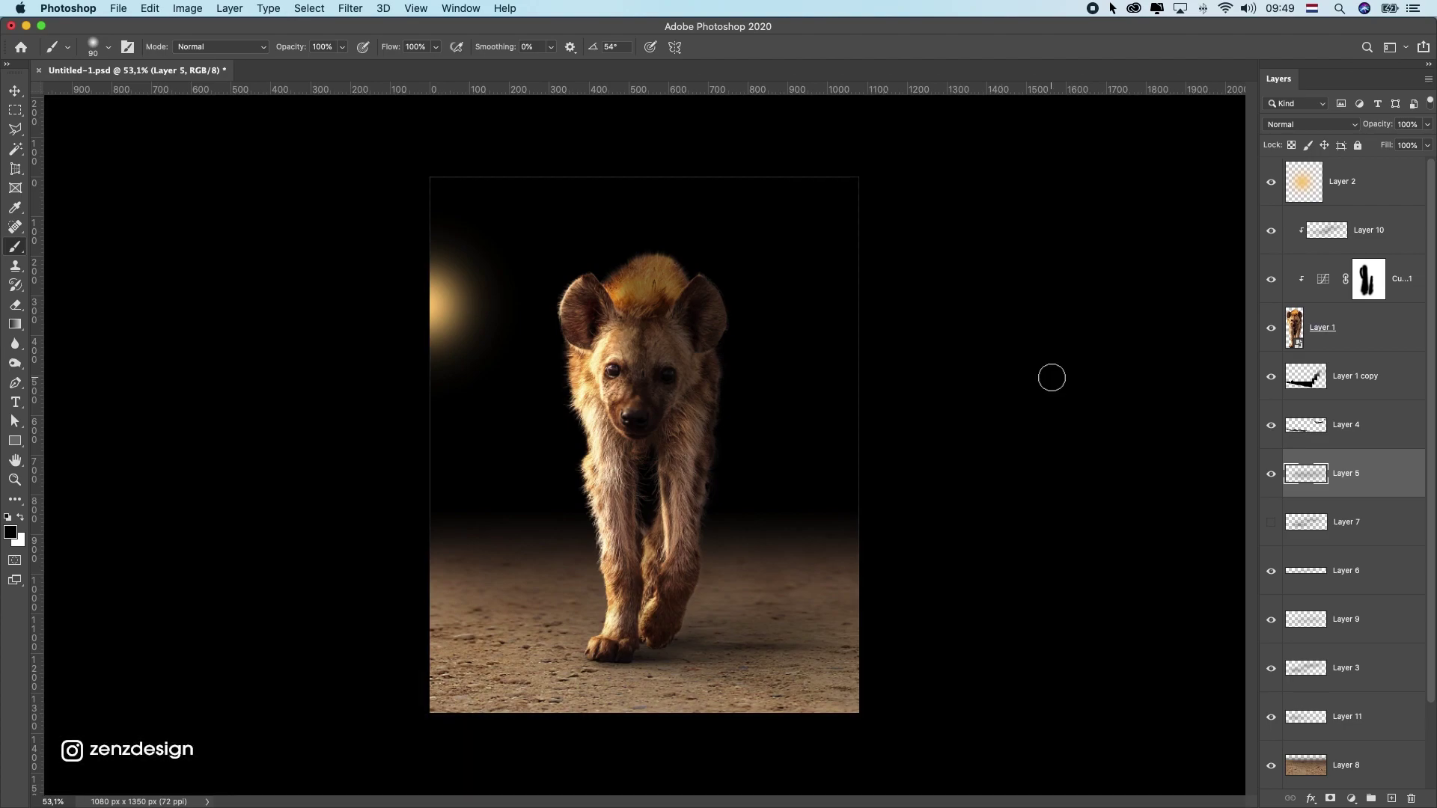